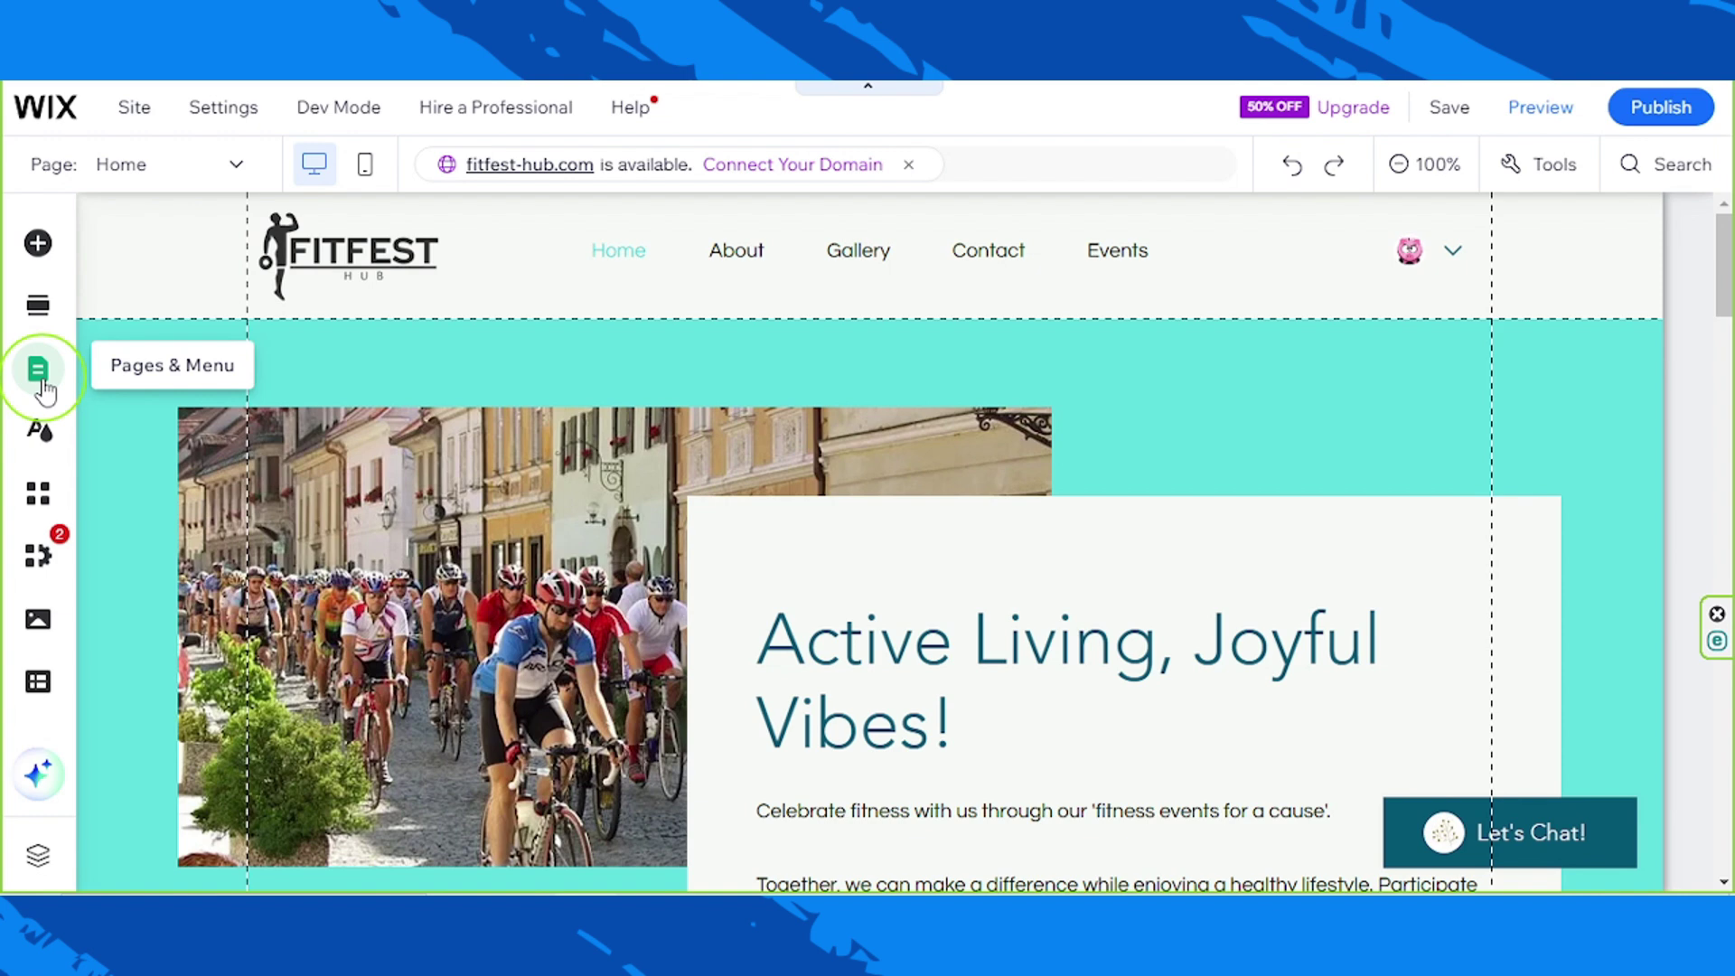
- Open the Event Details & Registration page from the Event Pages list in Pages & Menu
left_click(38, 370)
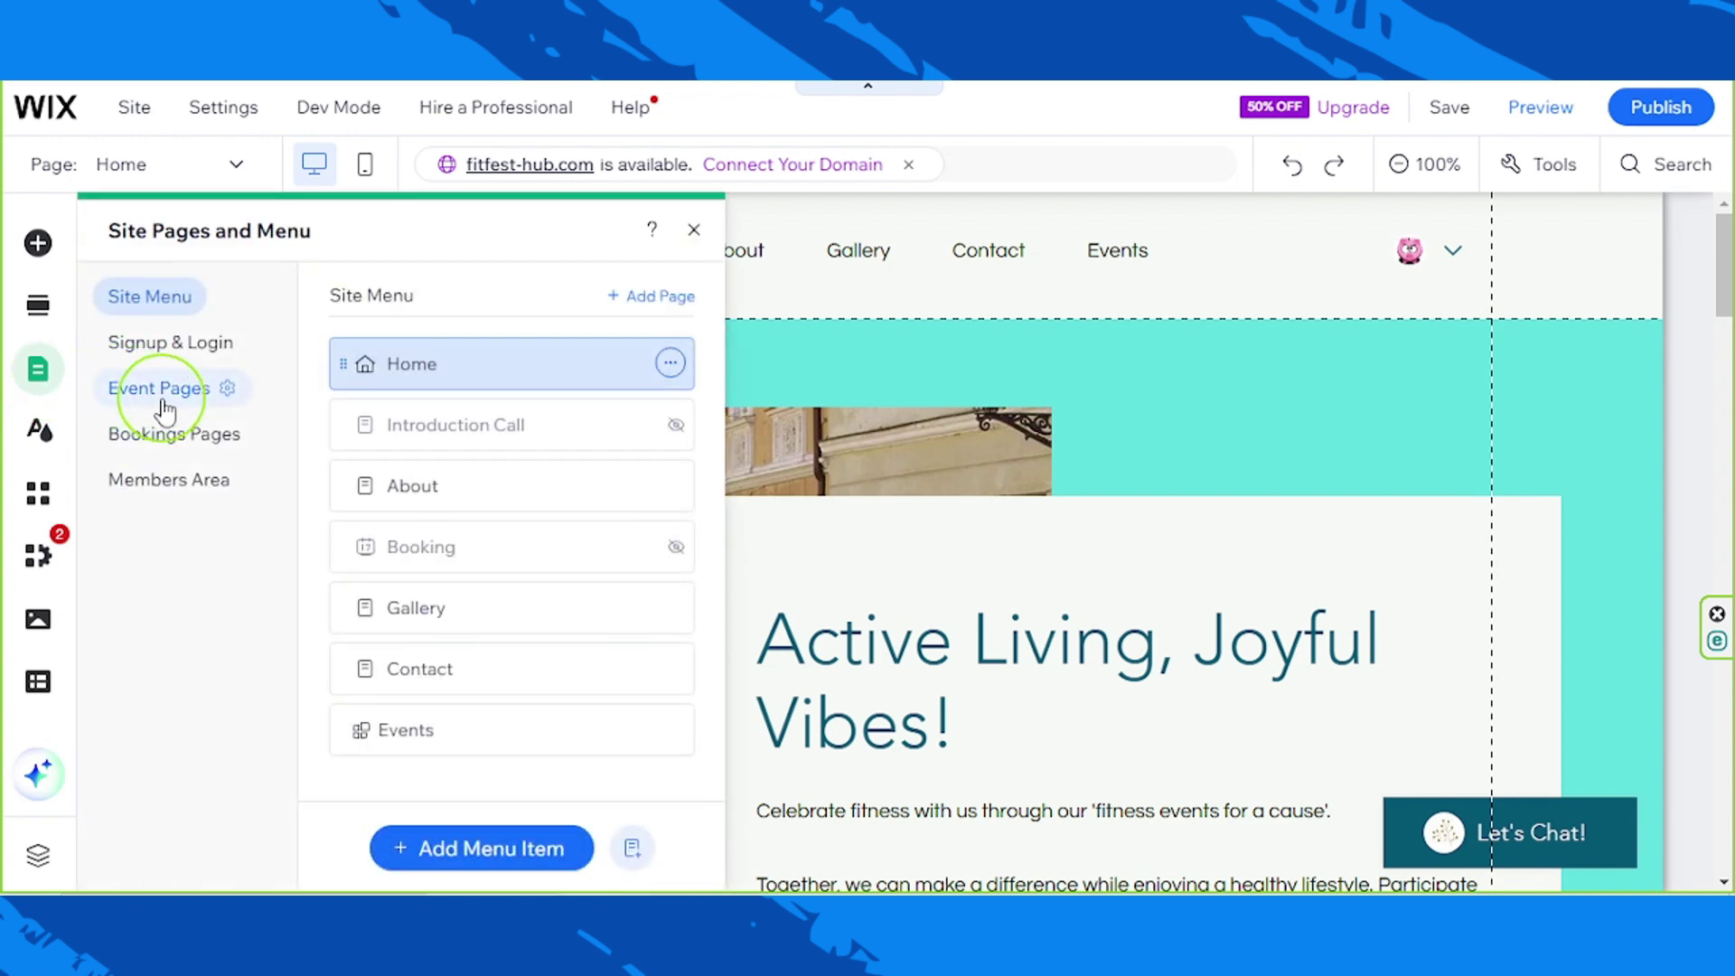
left_click(164, 409)
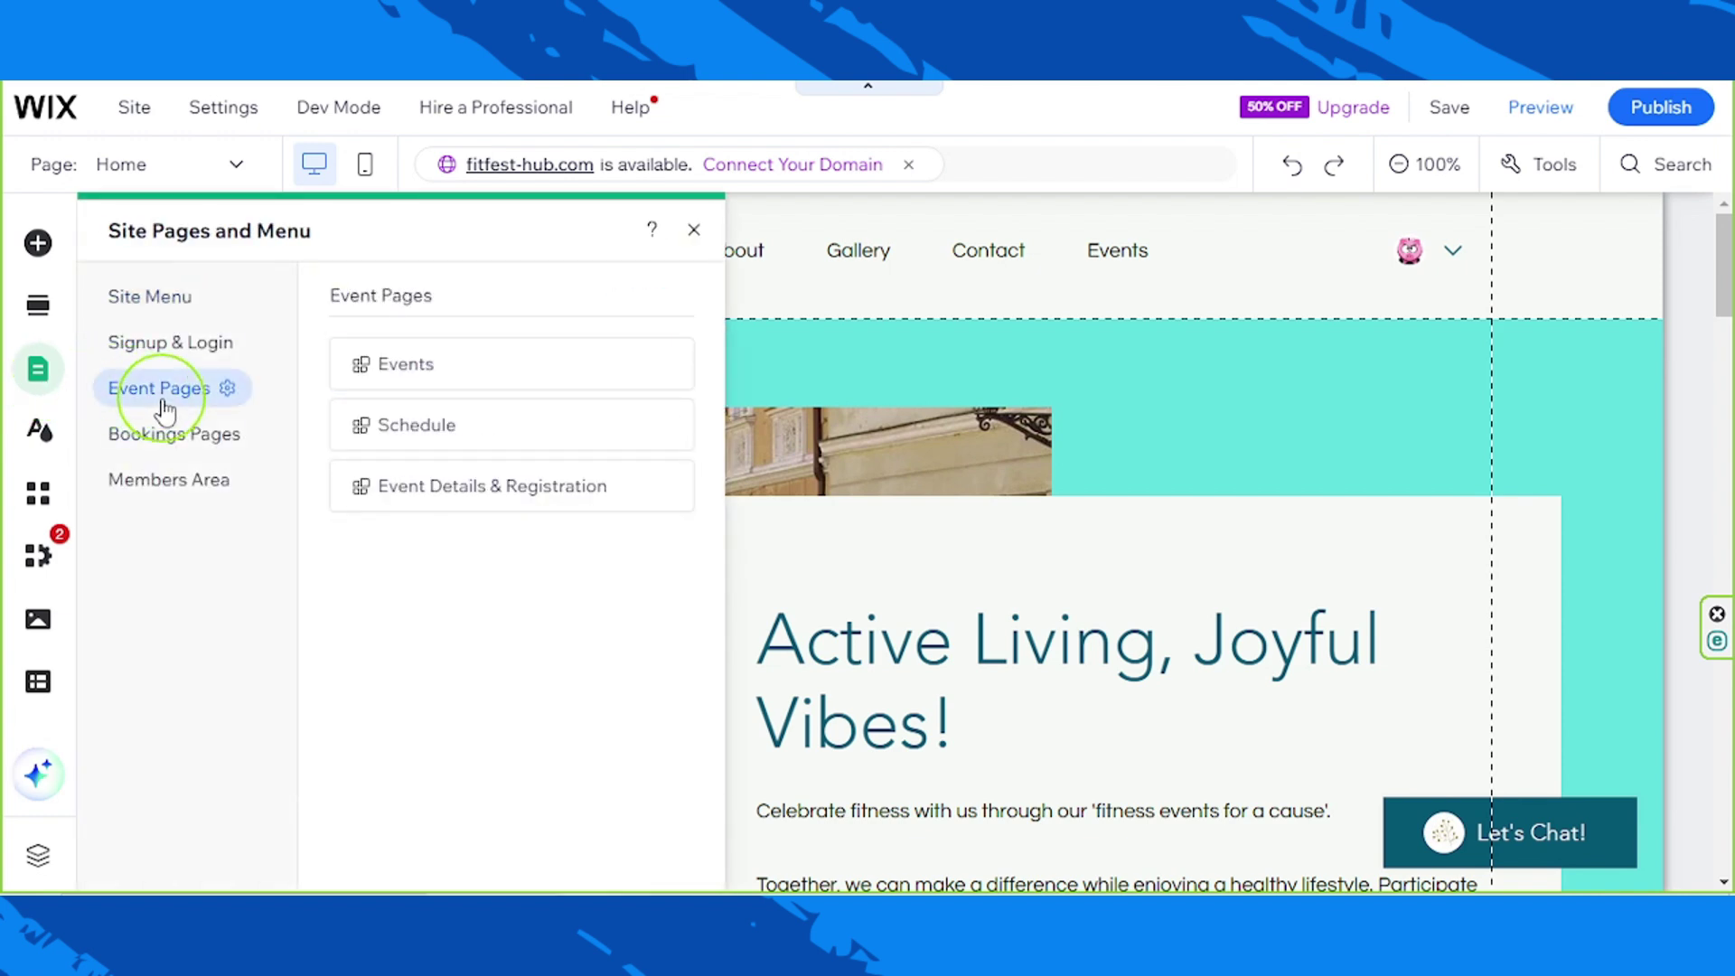
left_click(474, 506)
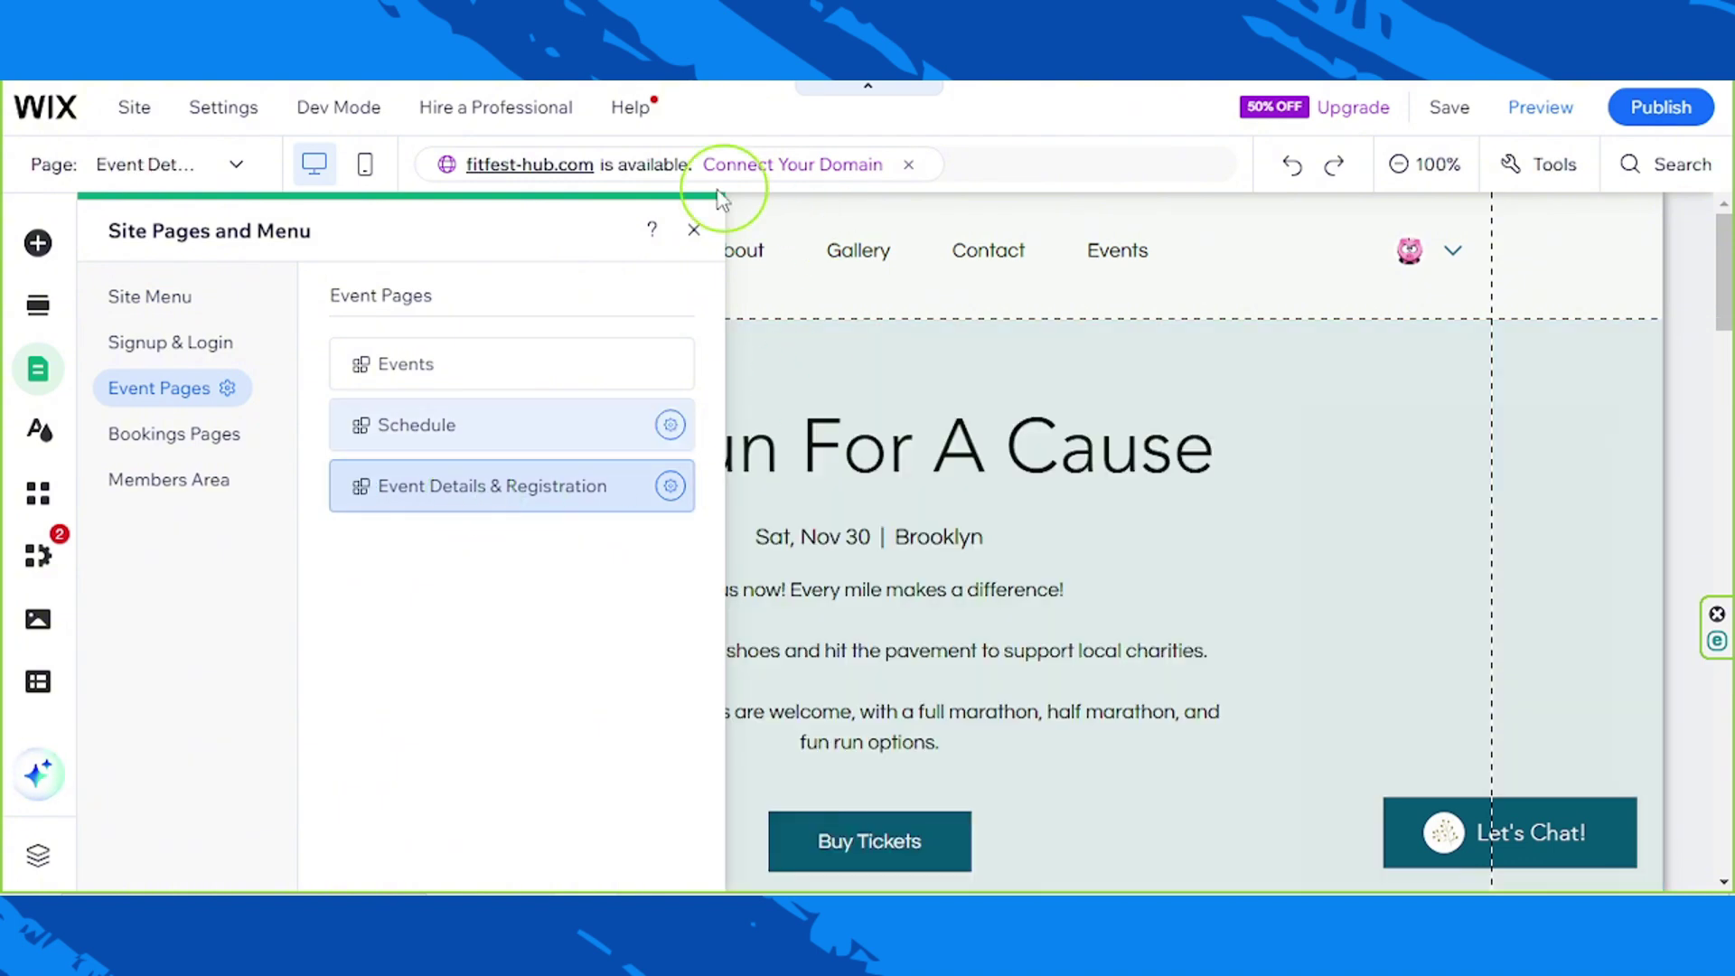
left_click(693, 230)
left_click(939, 474)
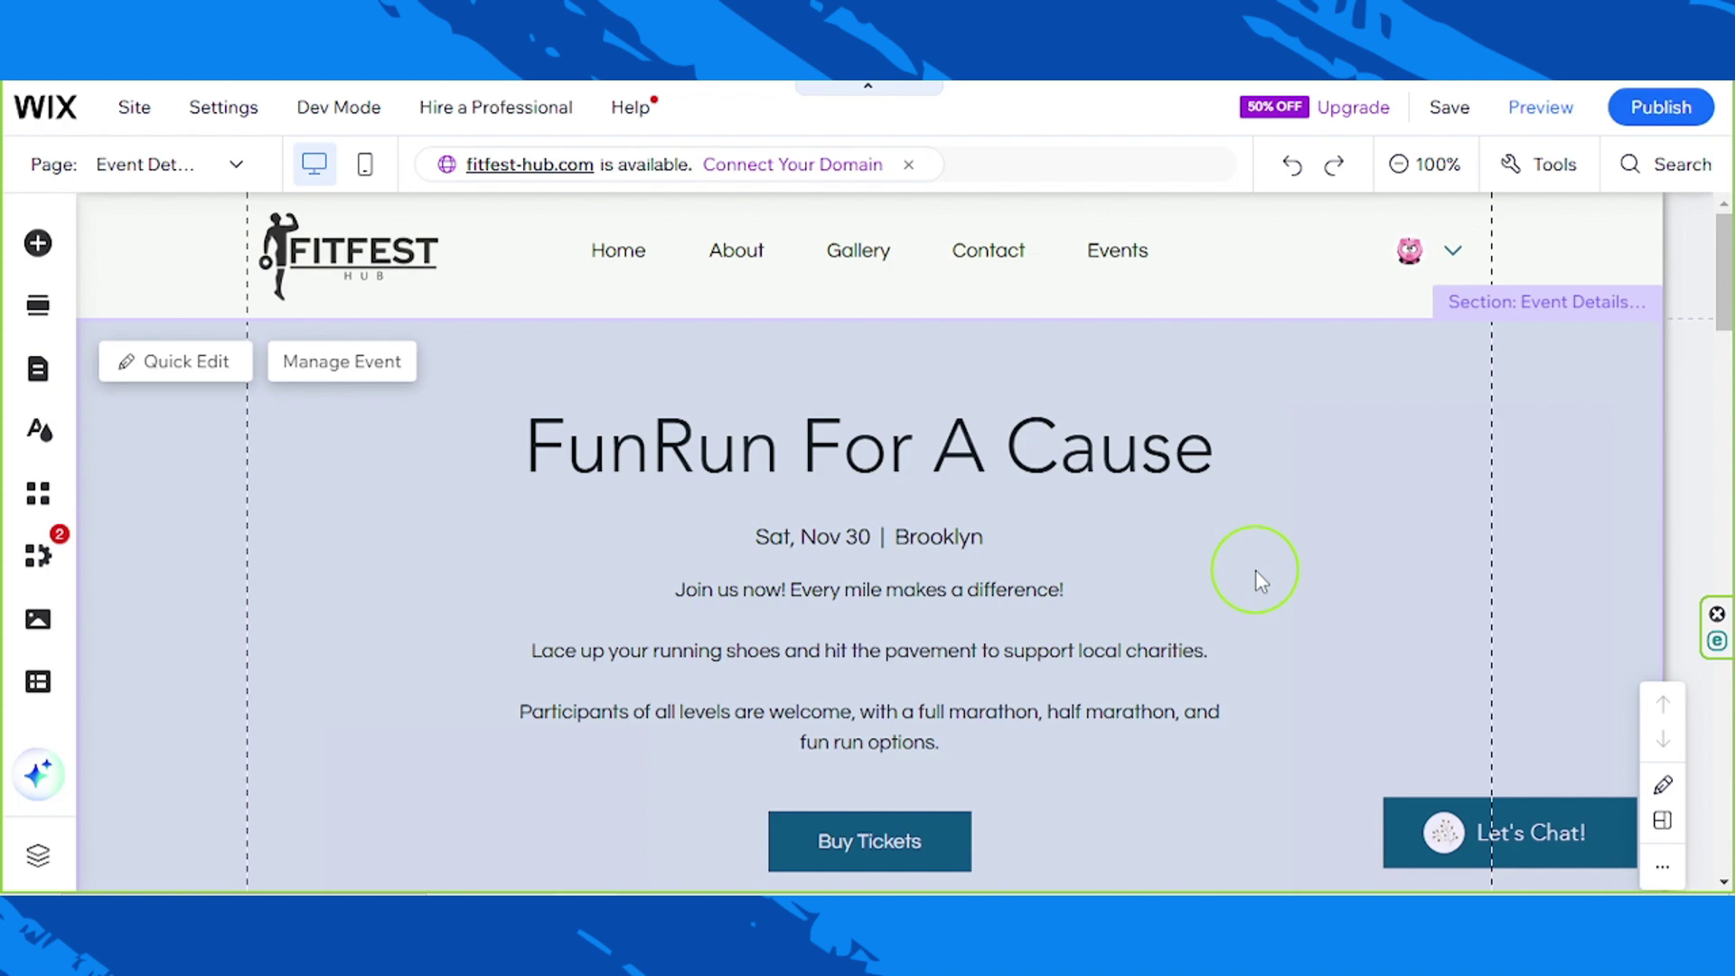
scroll(1140, 691, "down", 3)
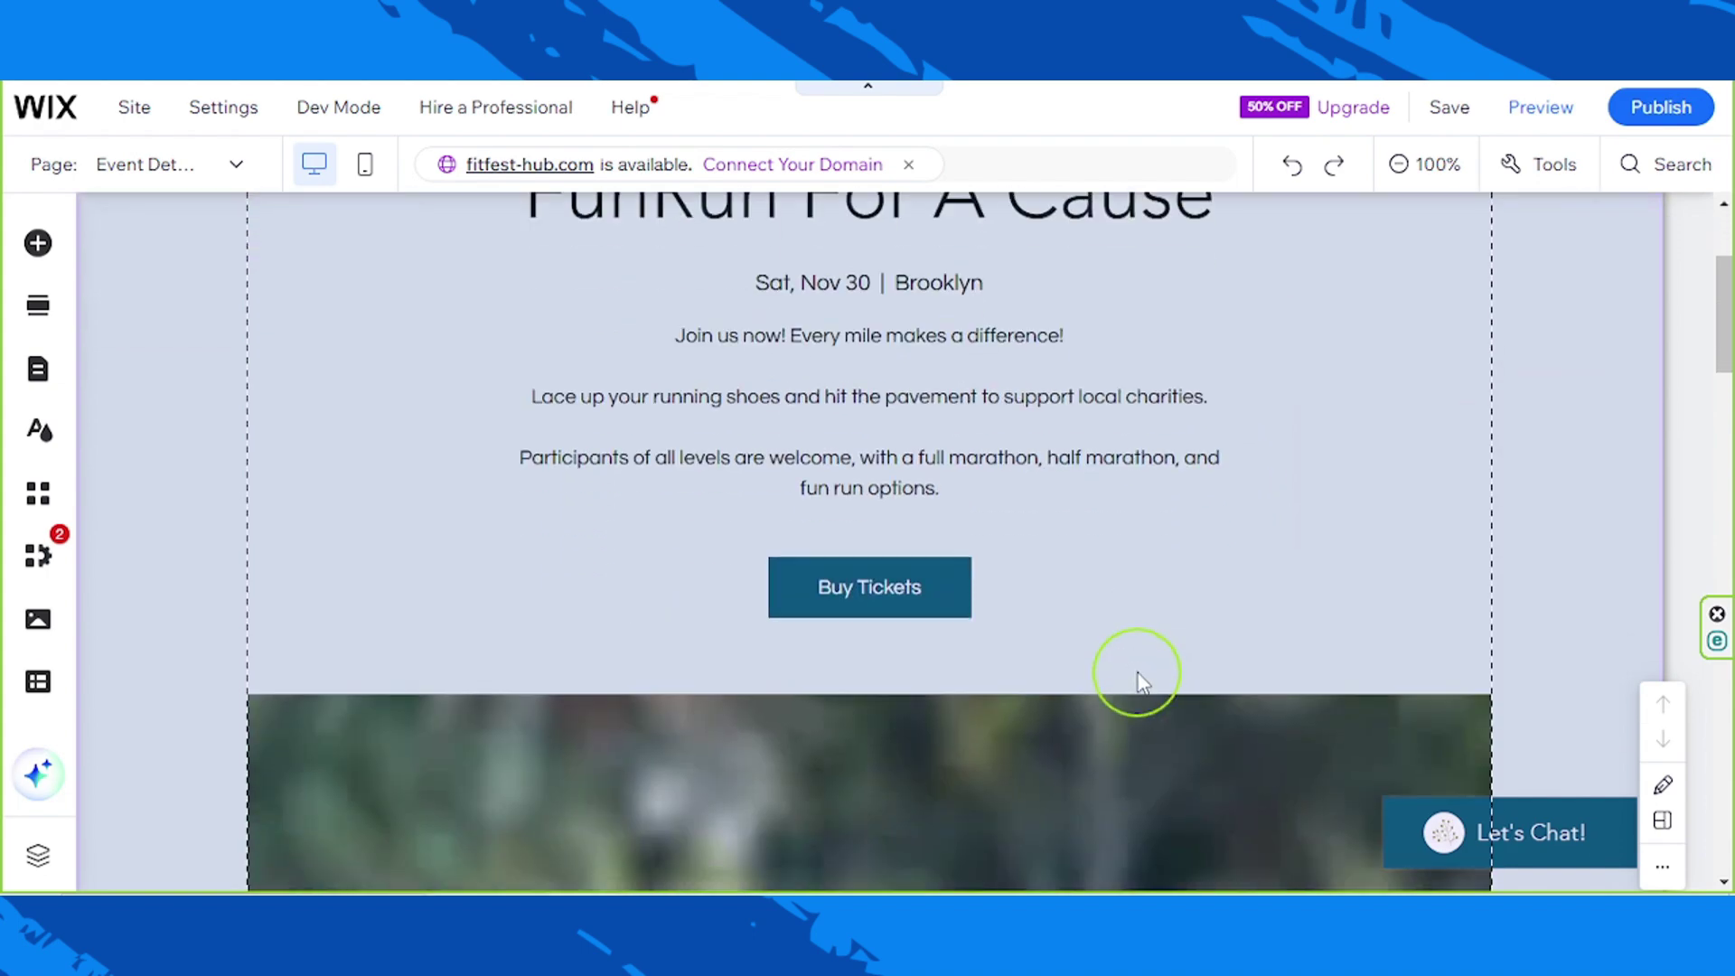
scroll(942, 503, "down", 10)
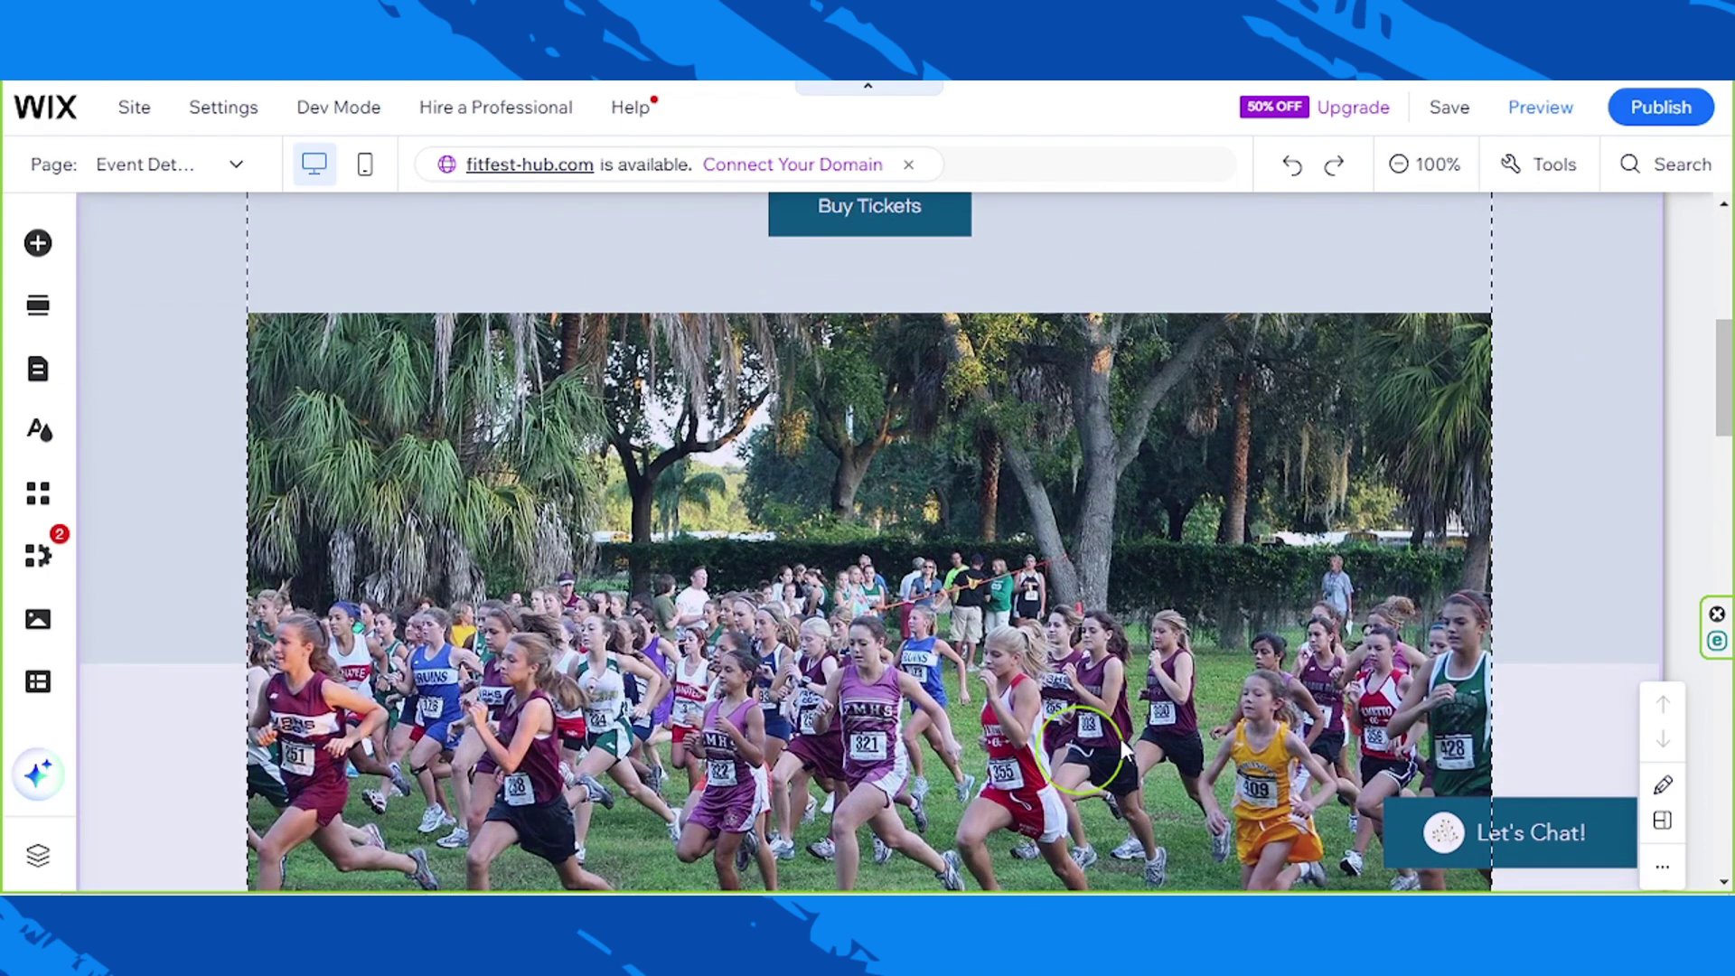
scroll(945, 729, "down", 2)
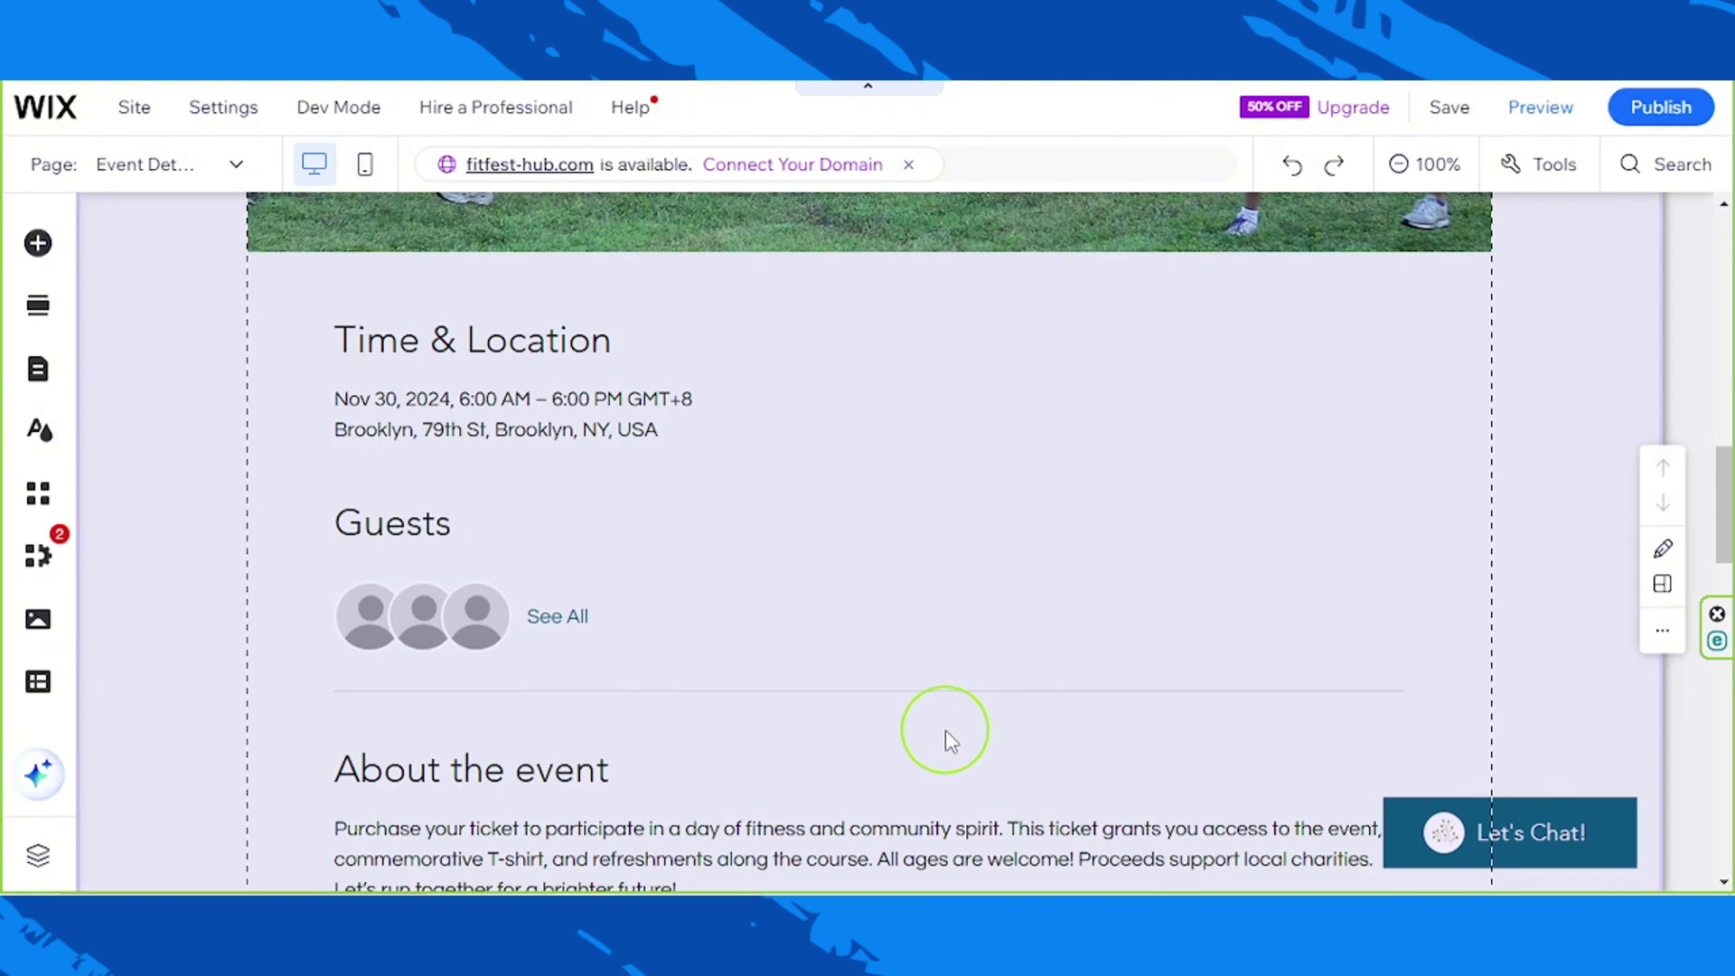
scroll(1085, 723, "down", 7)
scroll(1087, 718, "down", 10)
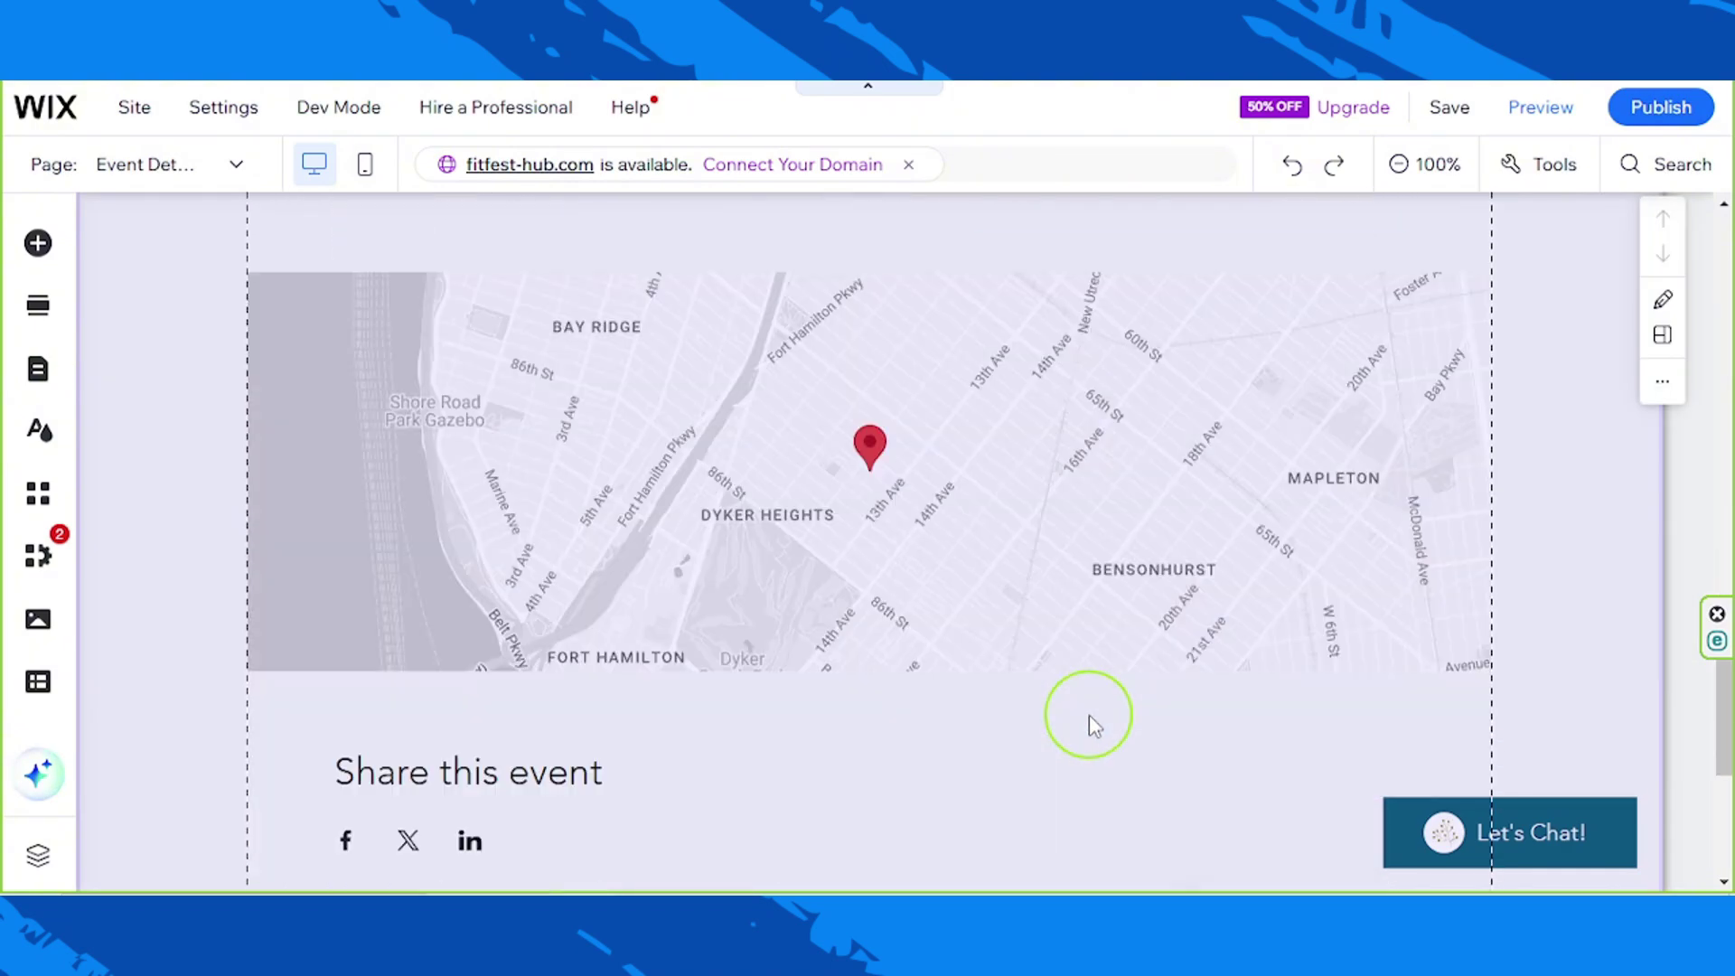
scroll(1090, 708, "up", 20)
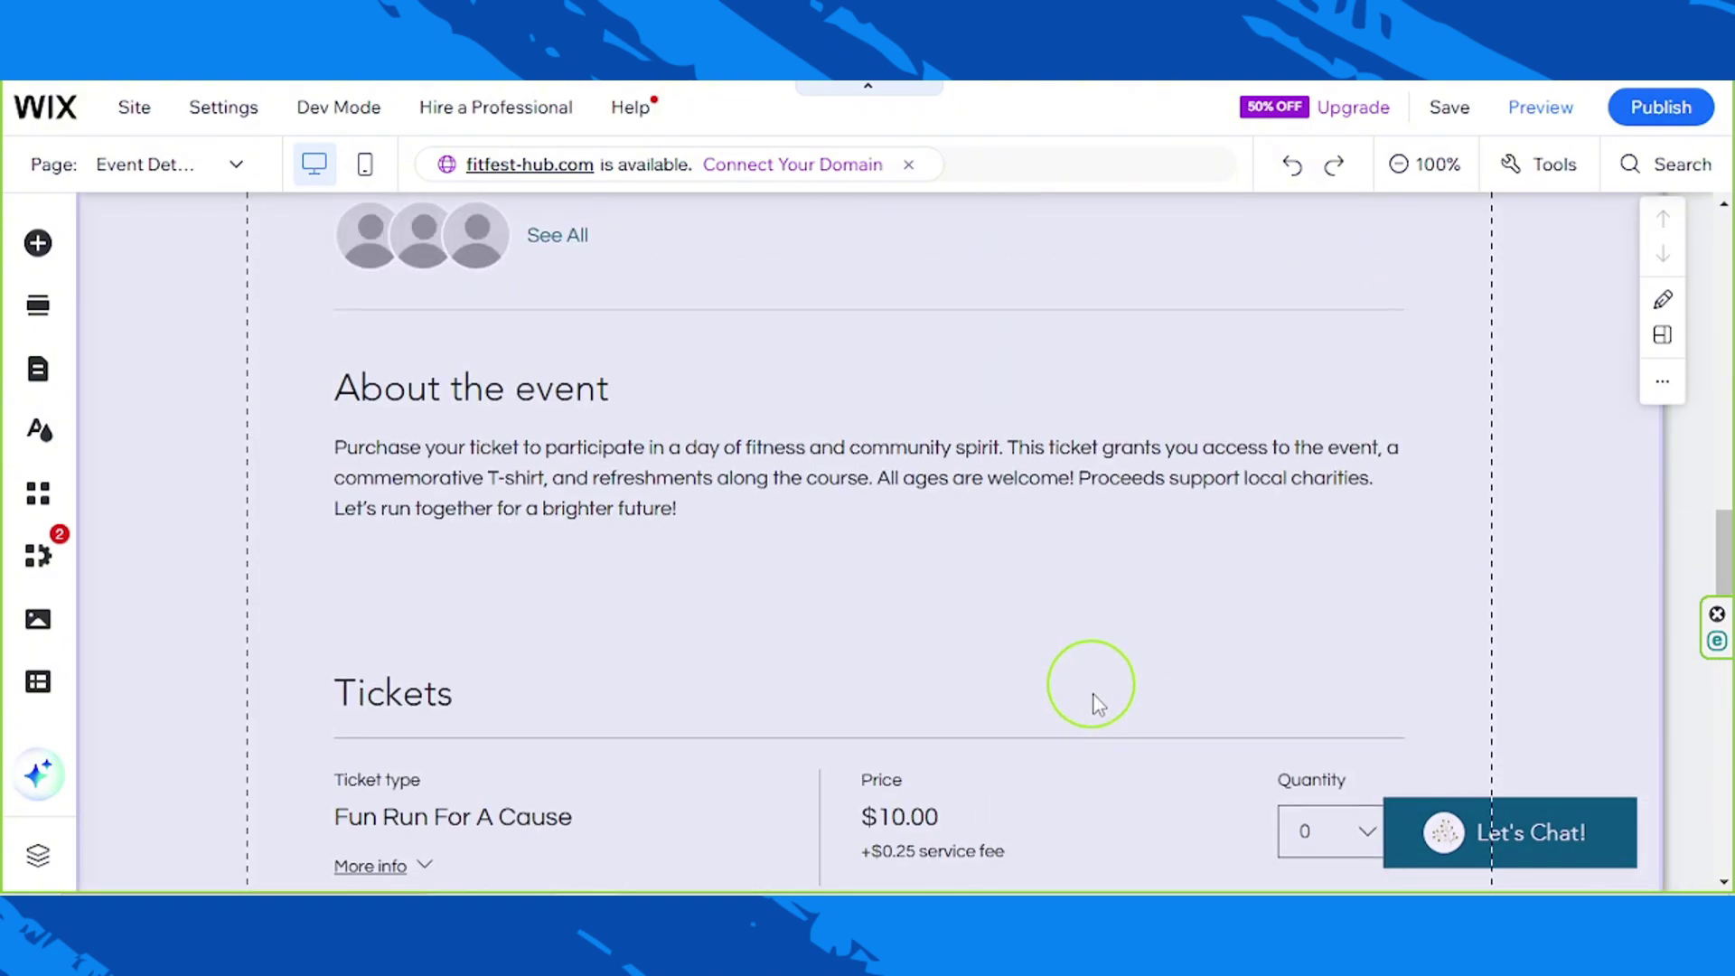
scroll(1092, 709, "up", 5)
scroll(1089, 708, "down", 4)
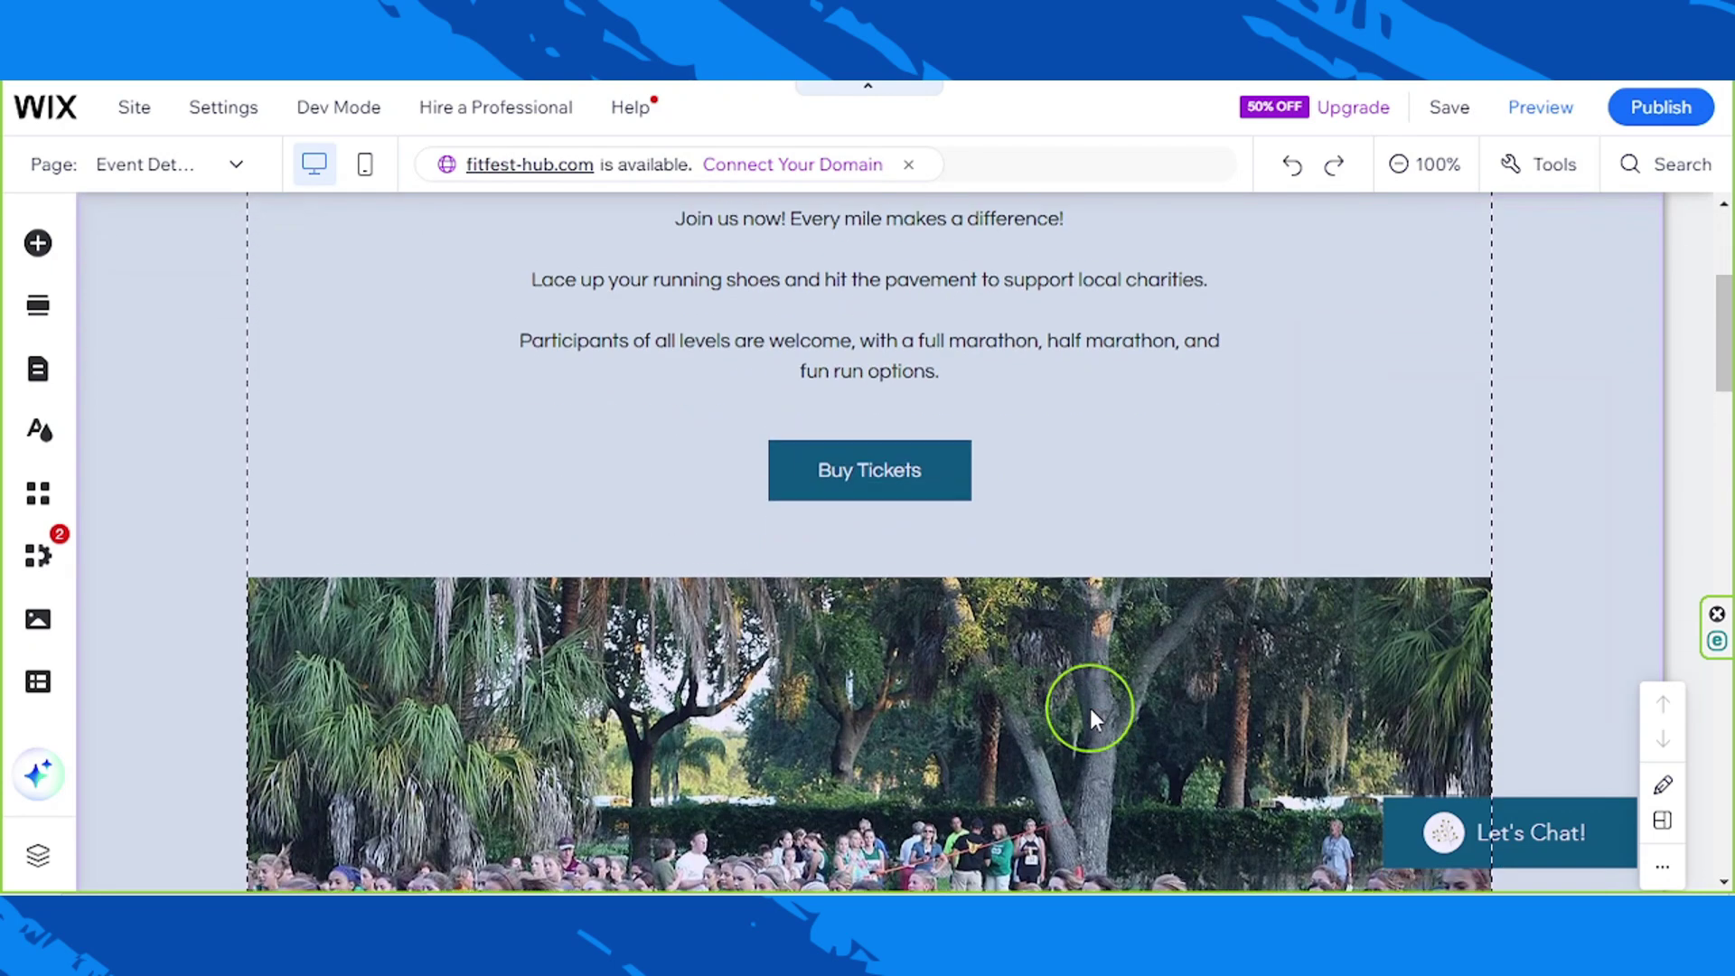
scroll(1084, 704, "up", 4)
left_click(1093, 615)
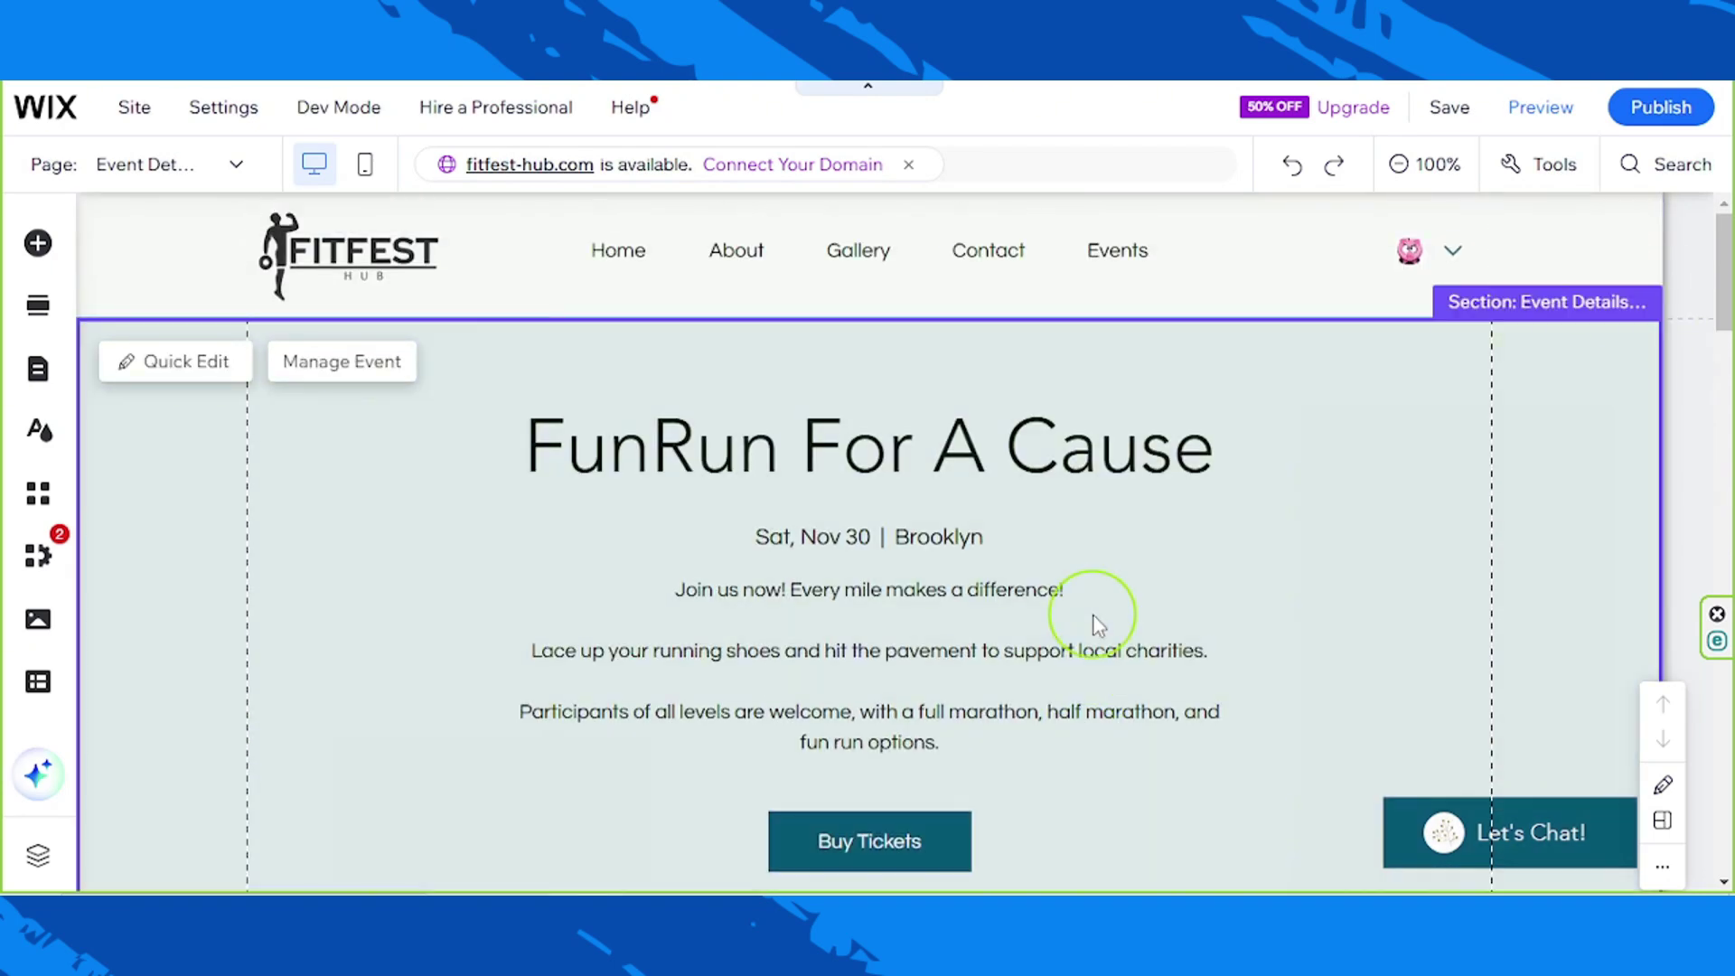
- Open the FunRun event's management dashboard and look over its published events
left_click(373, 367)
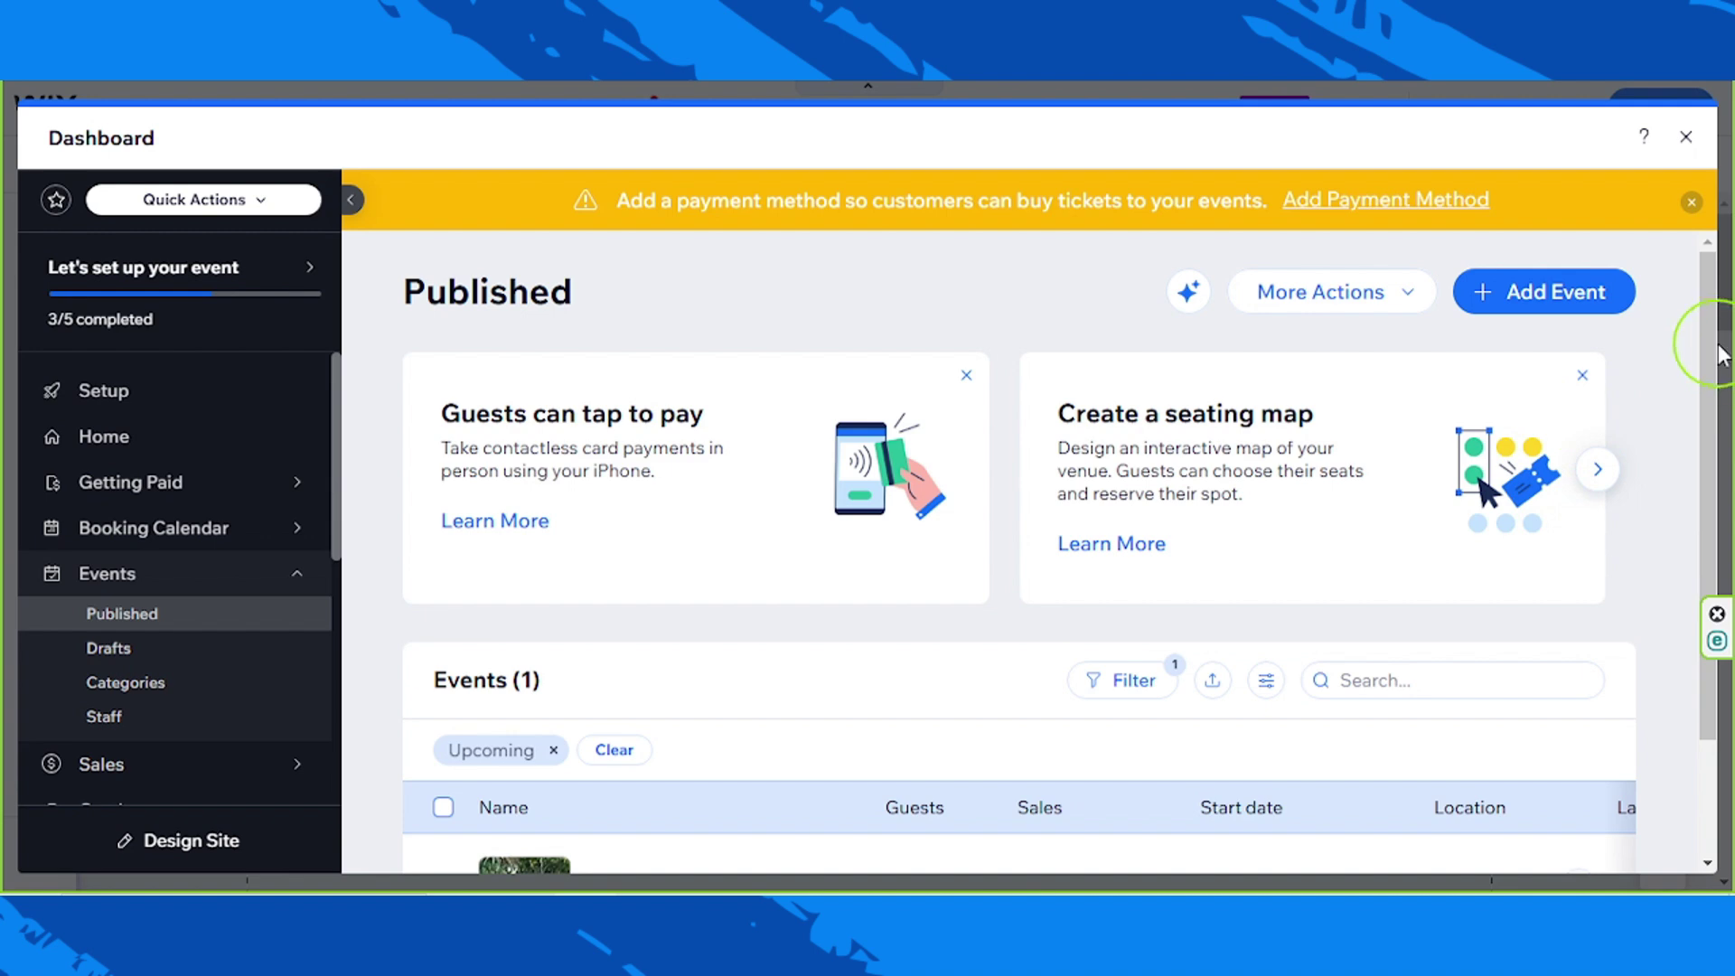
left_click_drag(1707, 349, 1702, 517)
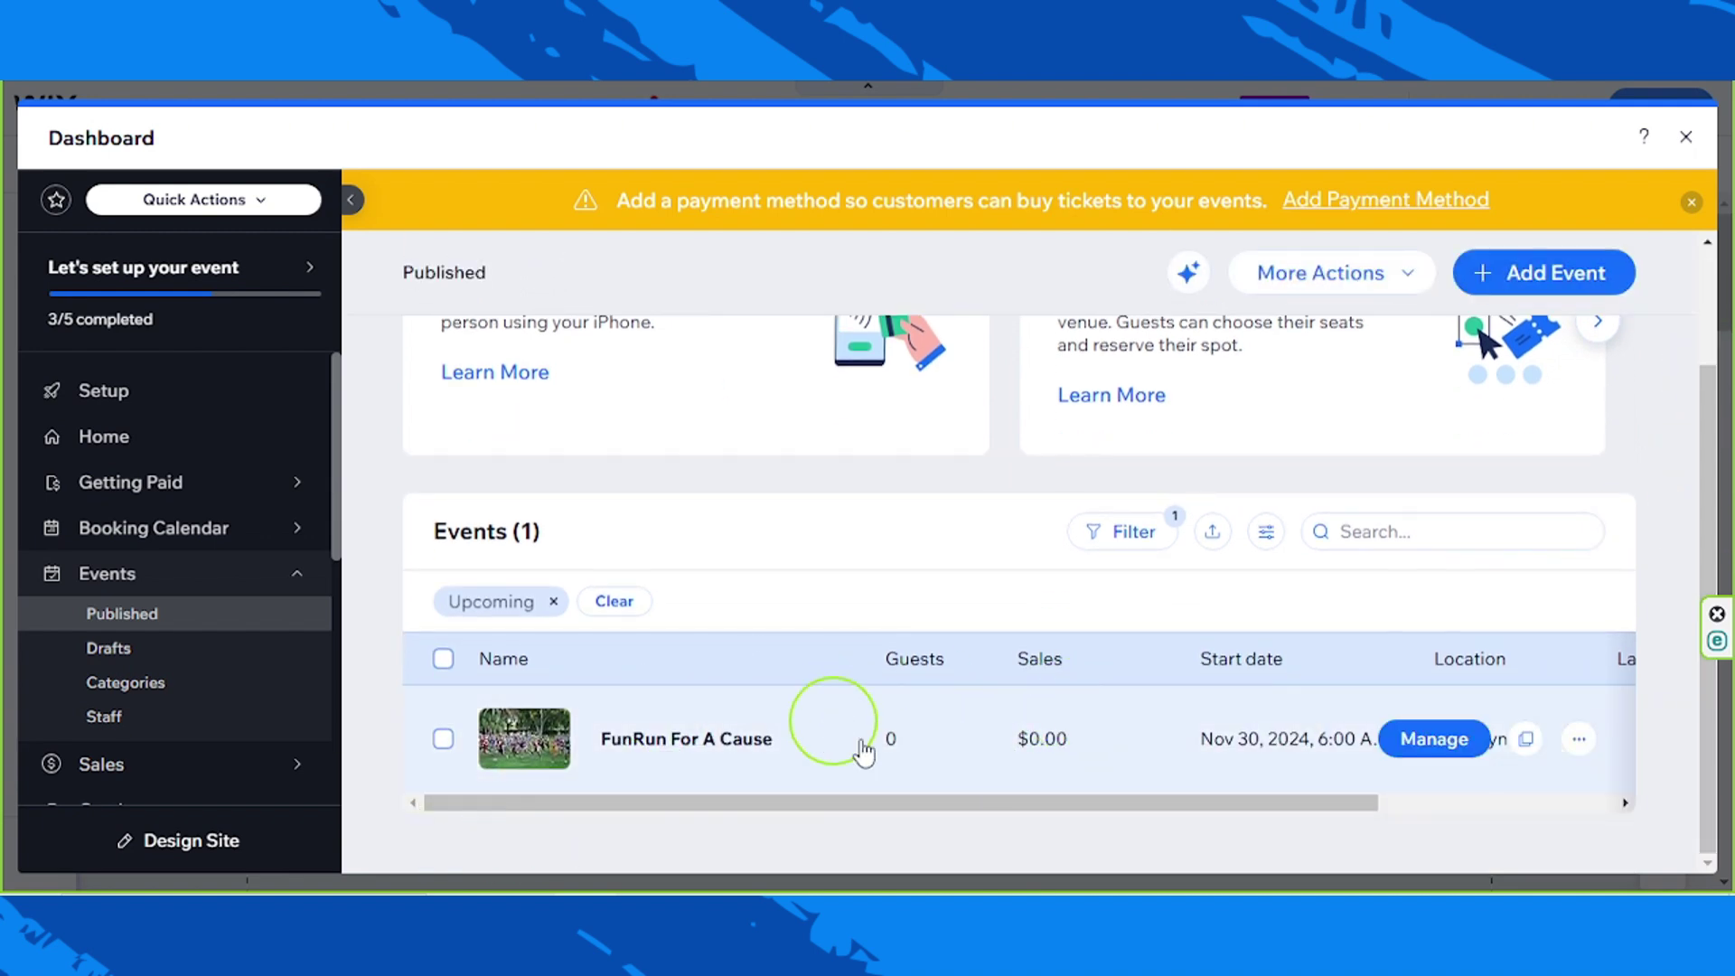
left_click_drag(1012, 822, 805, 828)
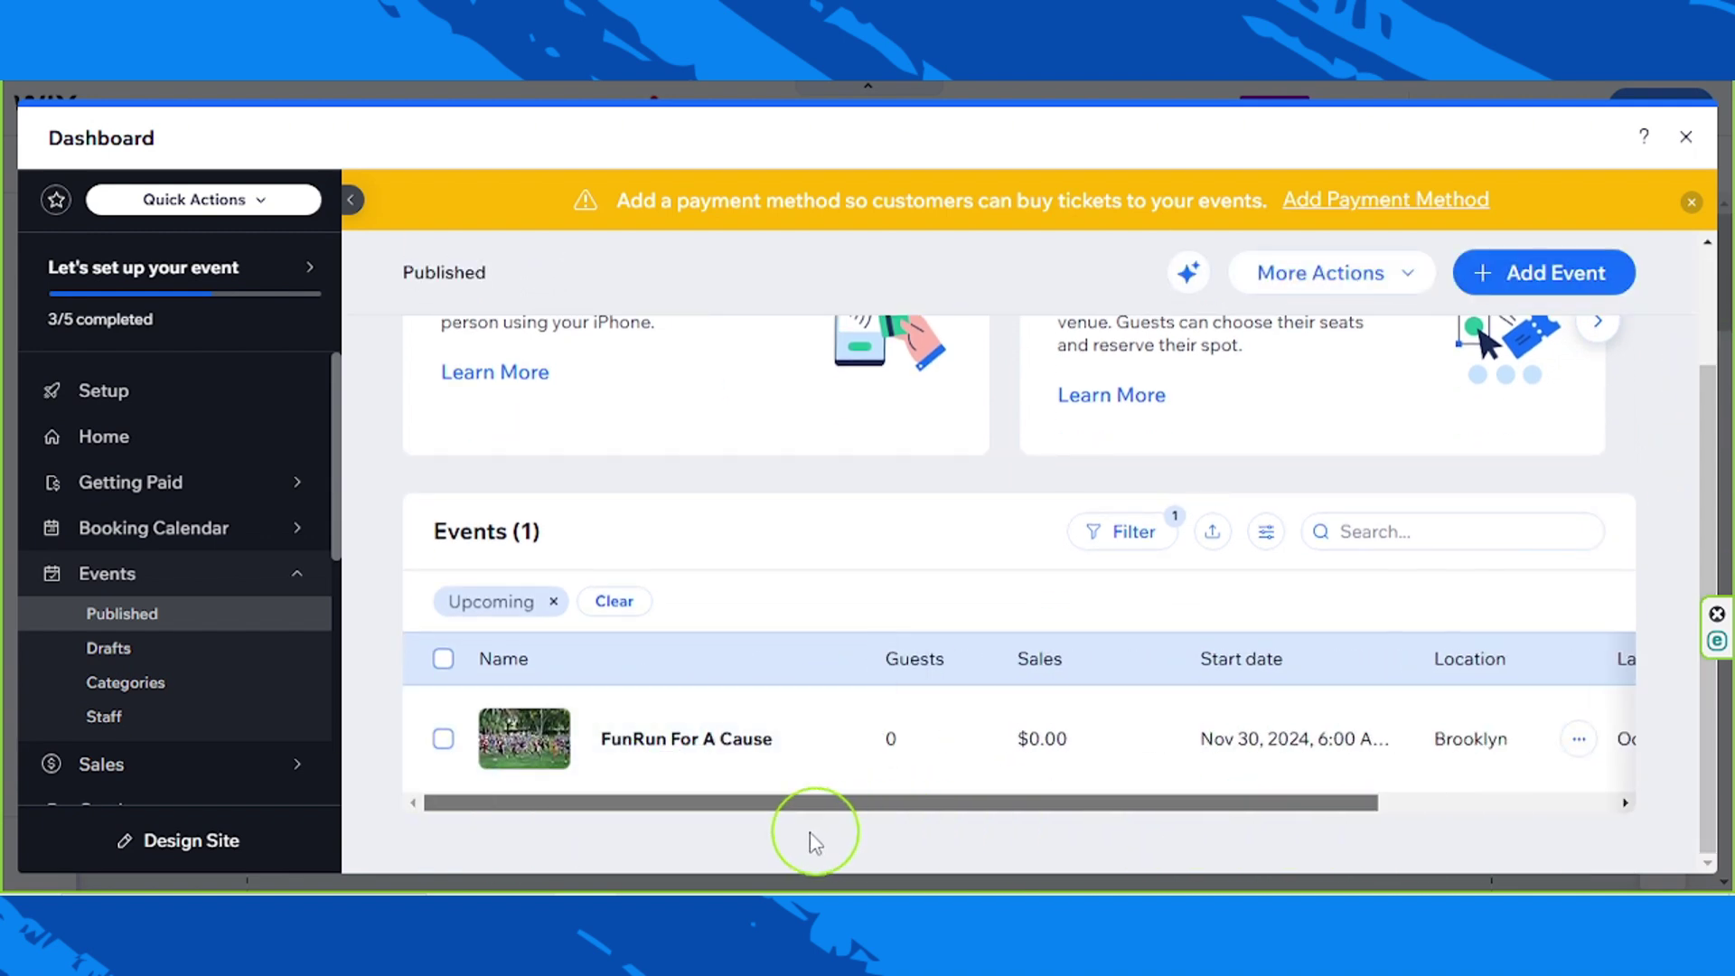
scroll(1292, 737, "up", 2)
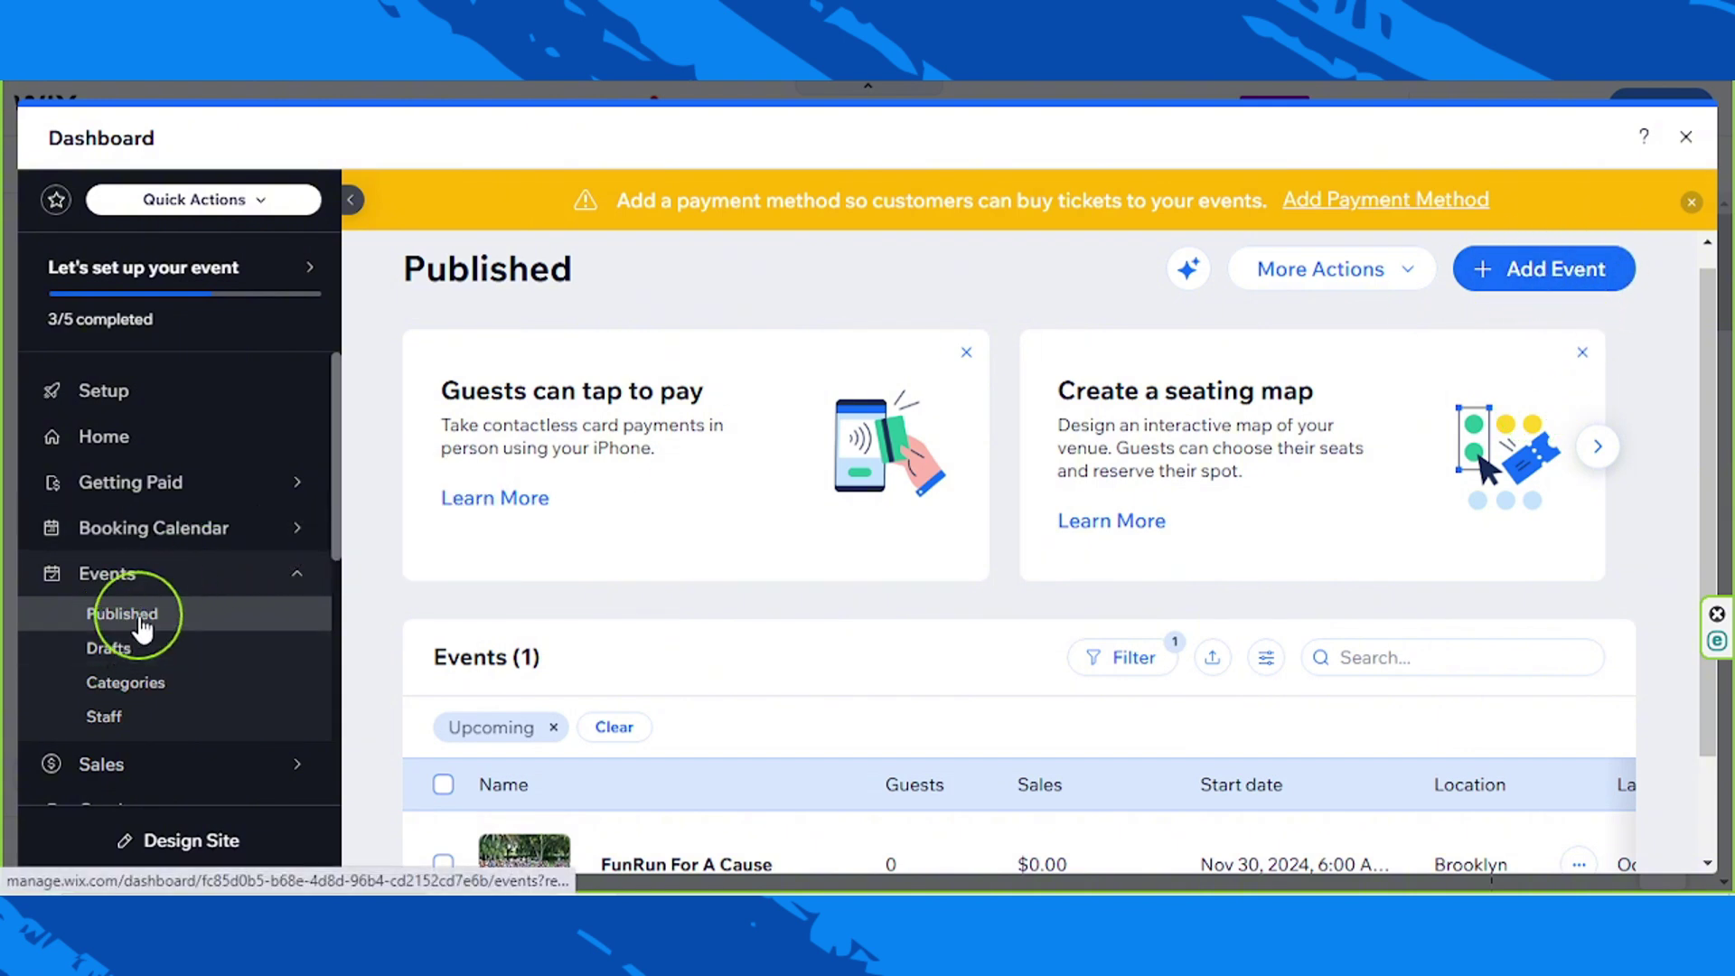
scroll(140, 623, "down", 1)
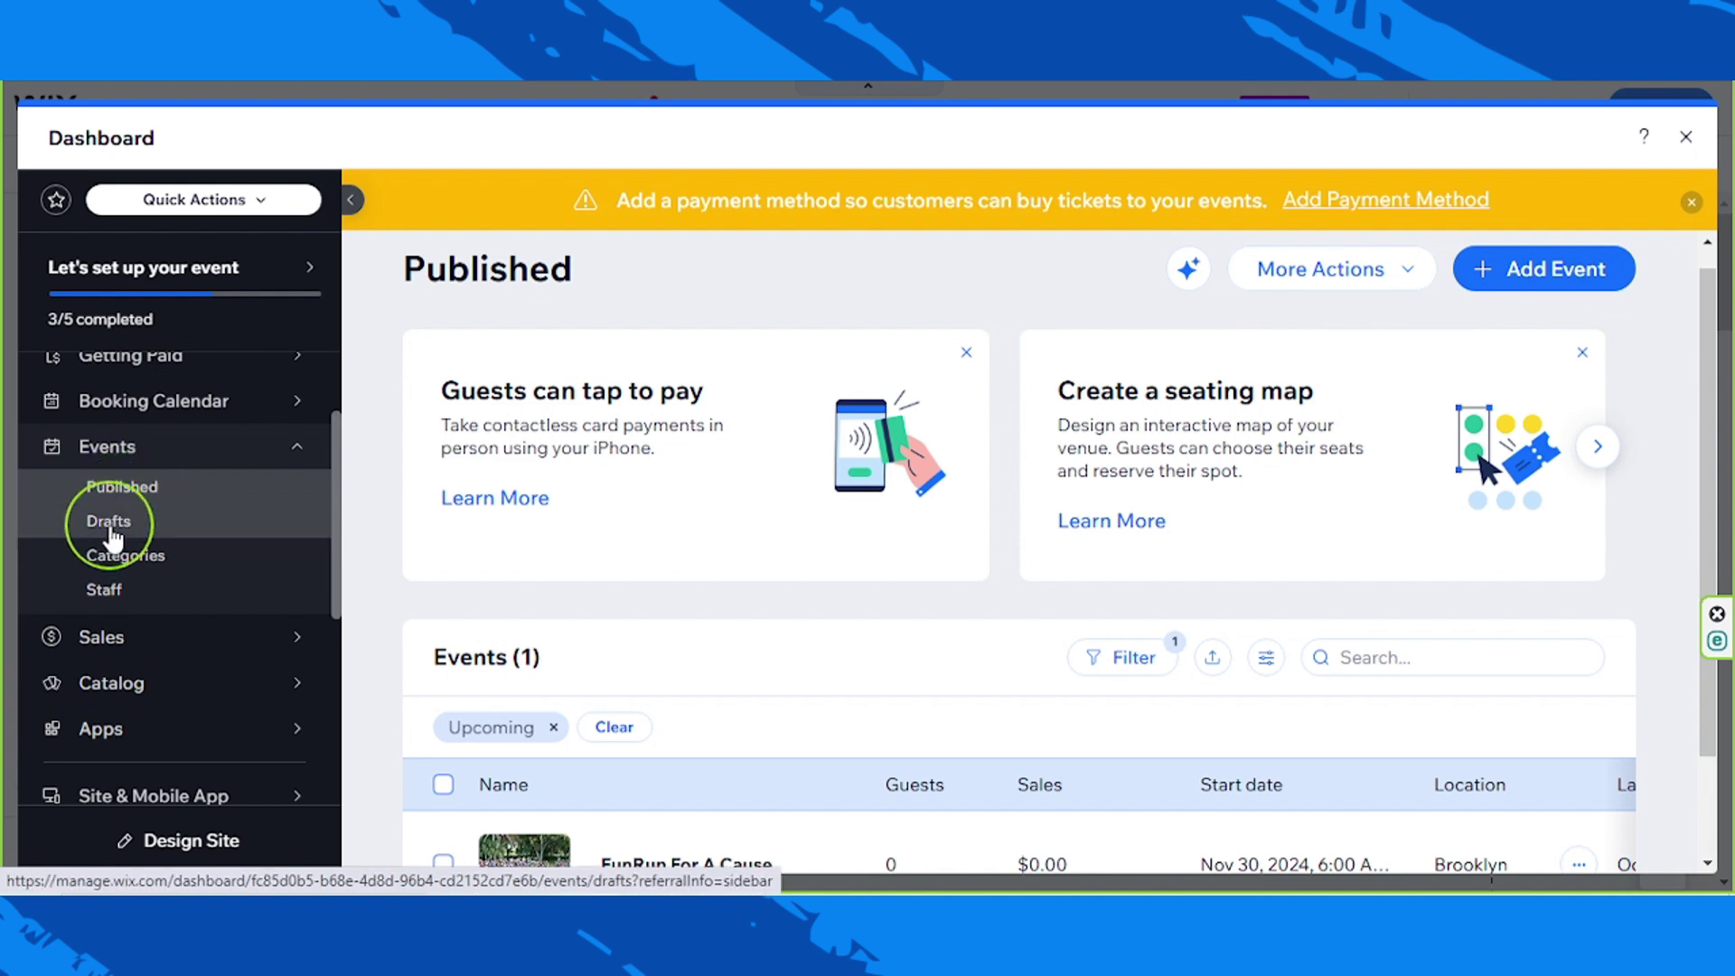
- Review the Drafts, Categories and Staff pages in the Events sidebar
left_click(110, 528)
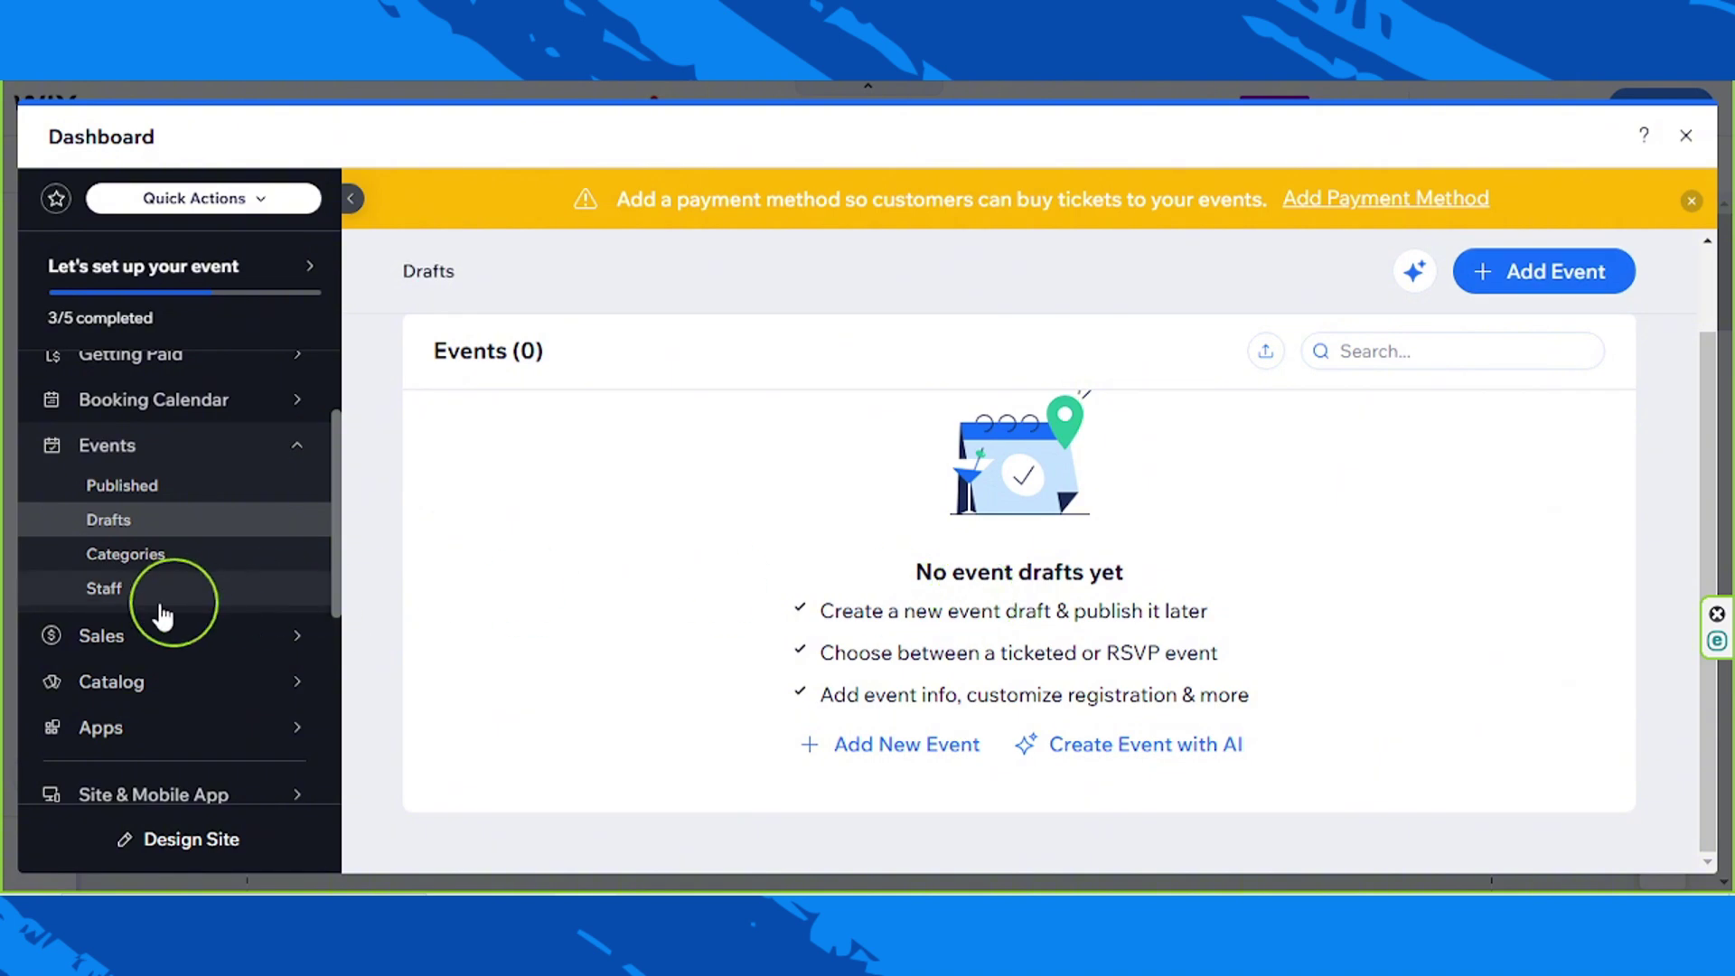
left_click(104, 571)
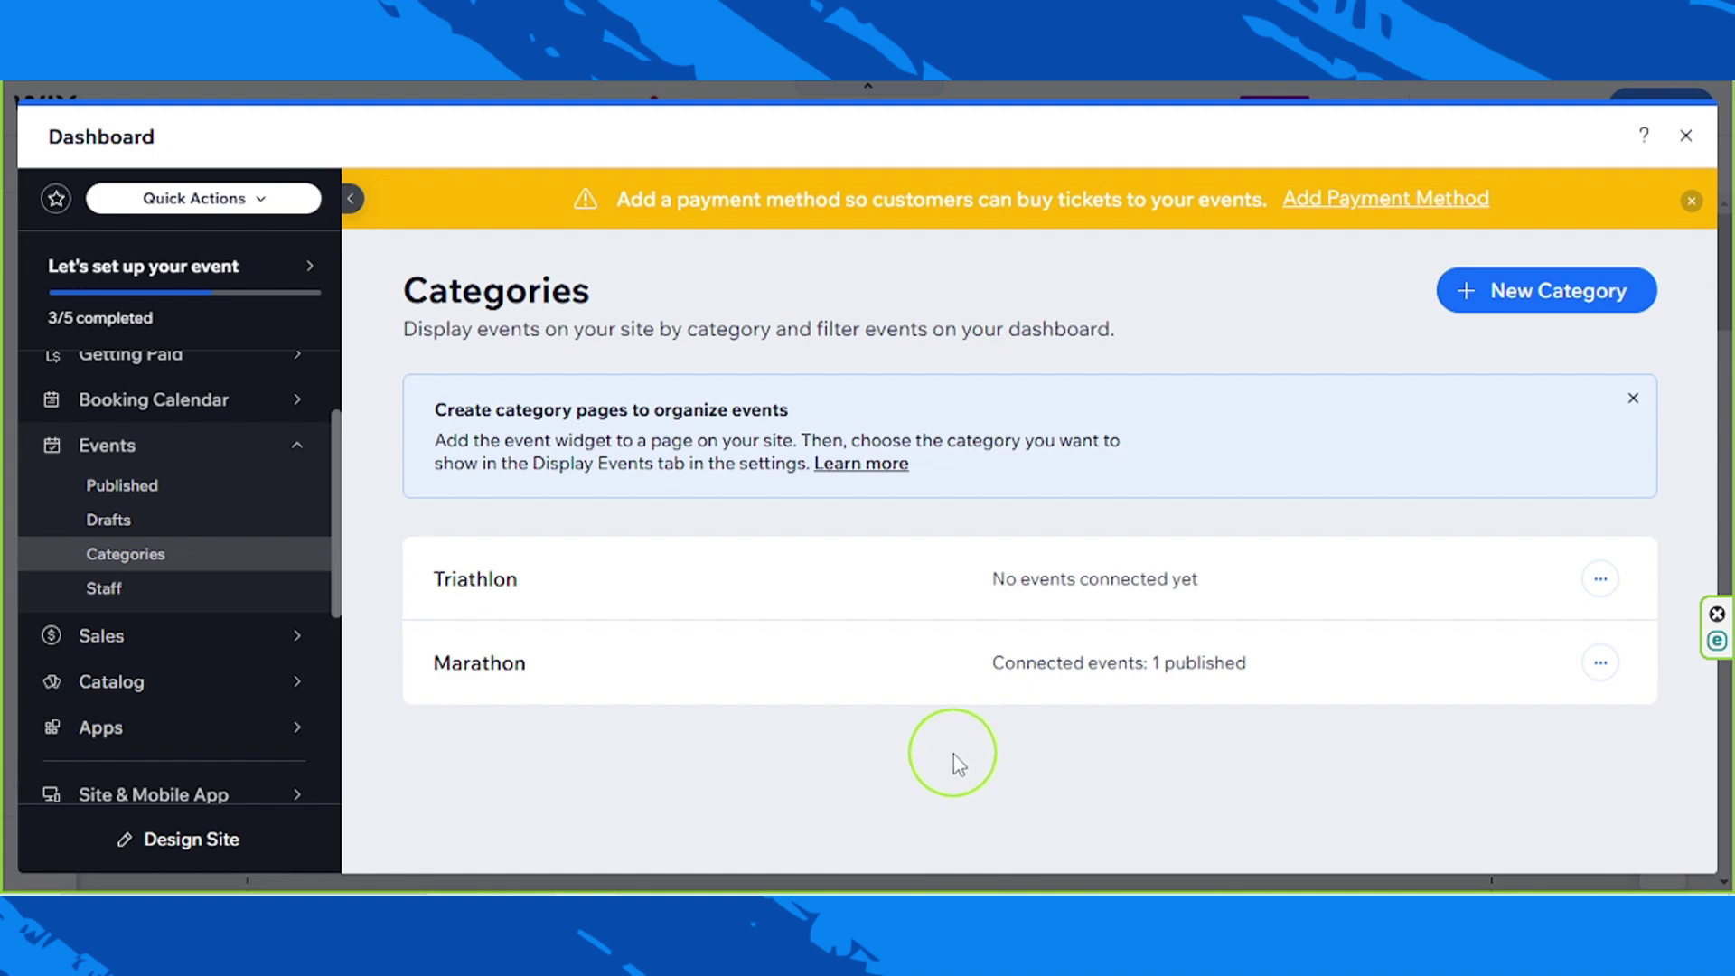
left_click(126, 604)
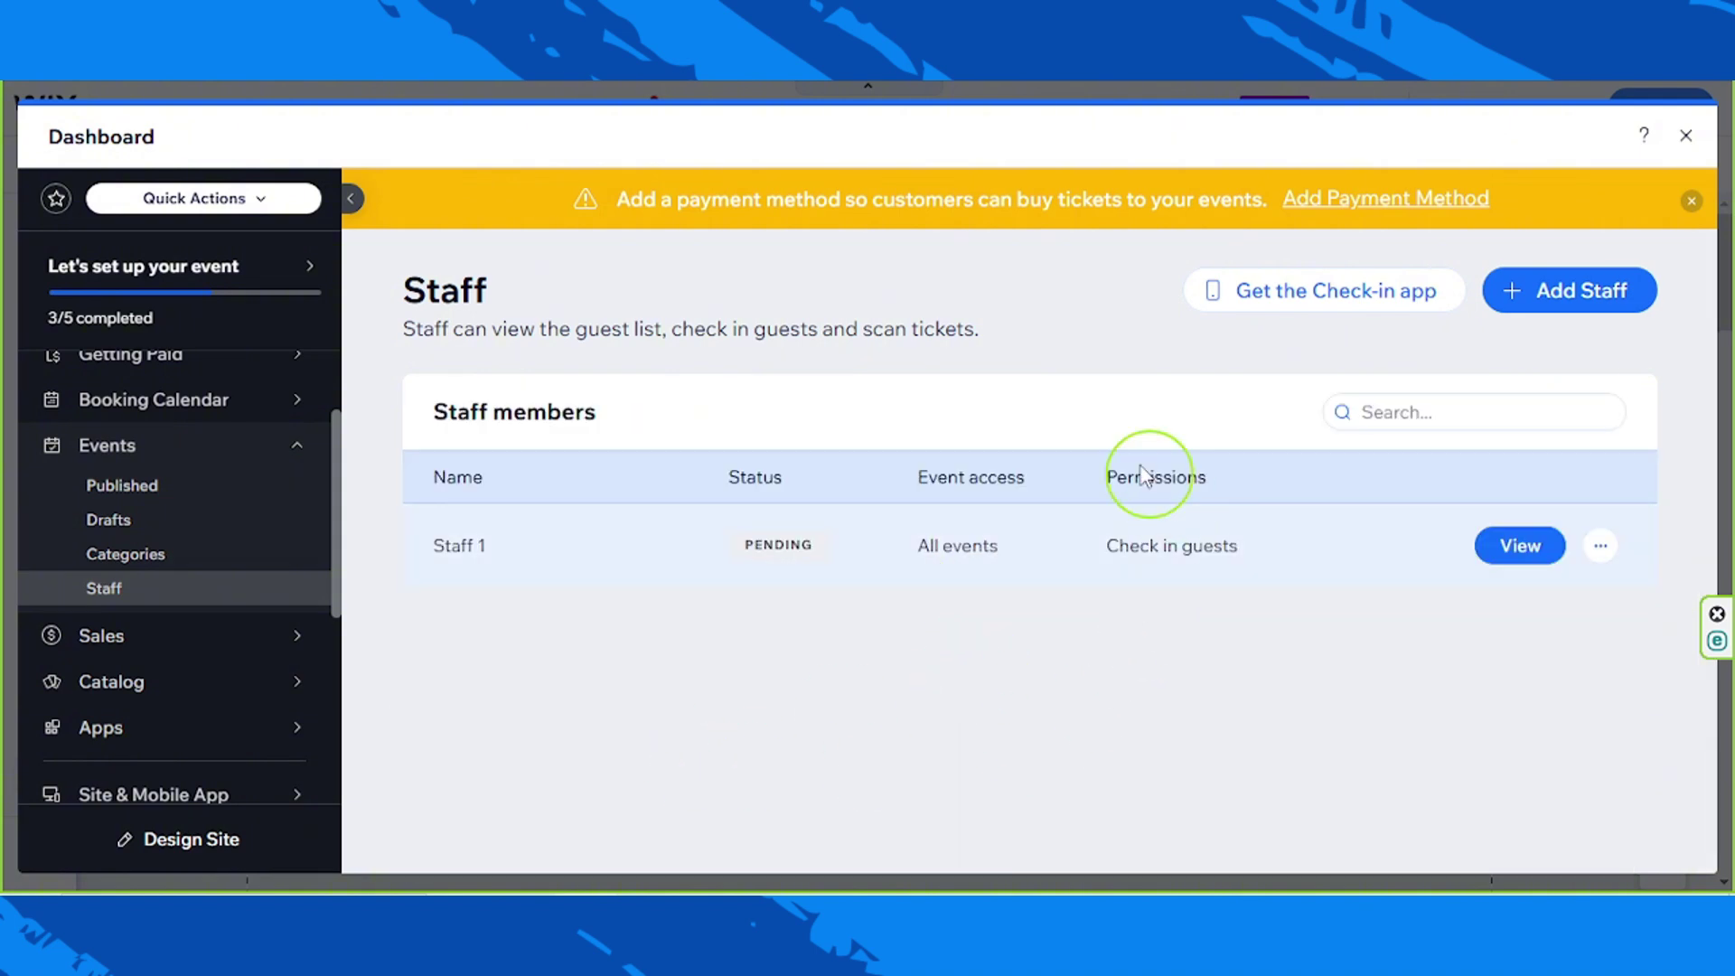
- Close the Dashboard and scroll through the FunRun For A Cause event section in the editor
left_click(1686, 137)
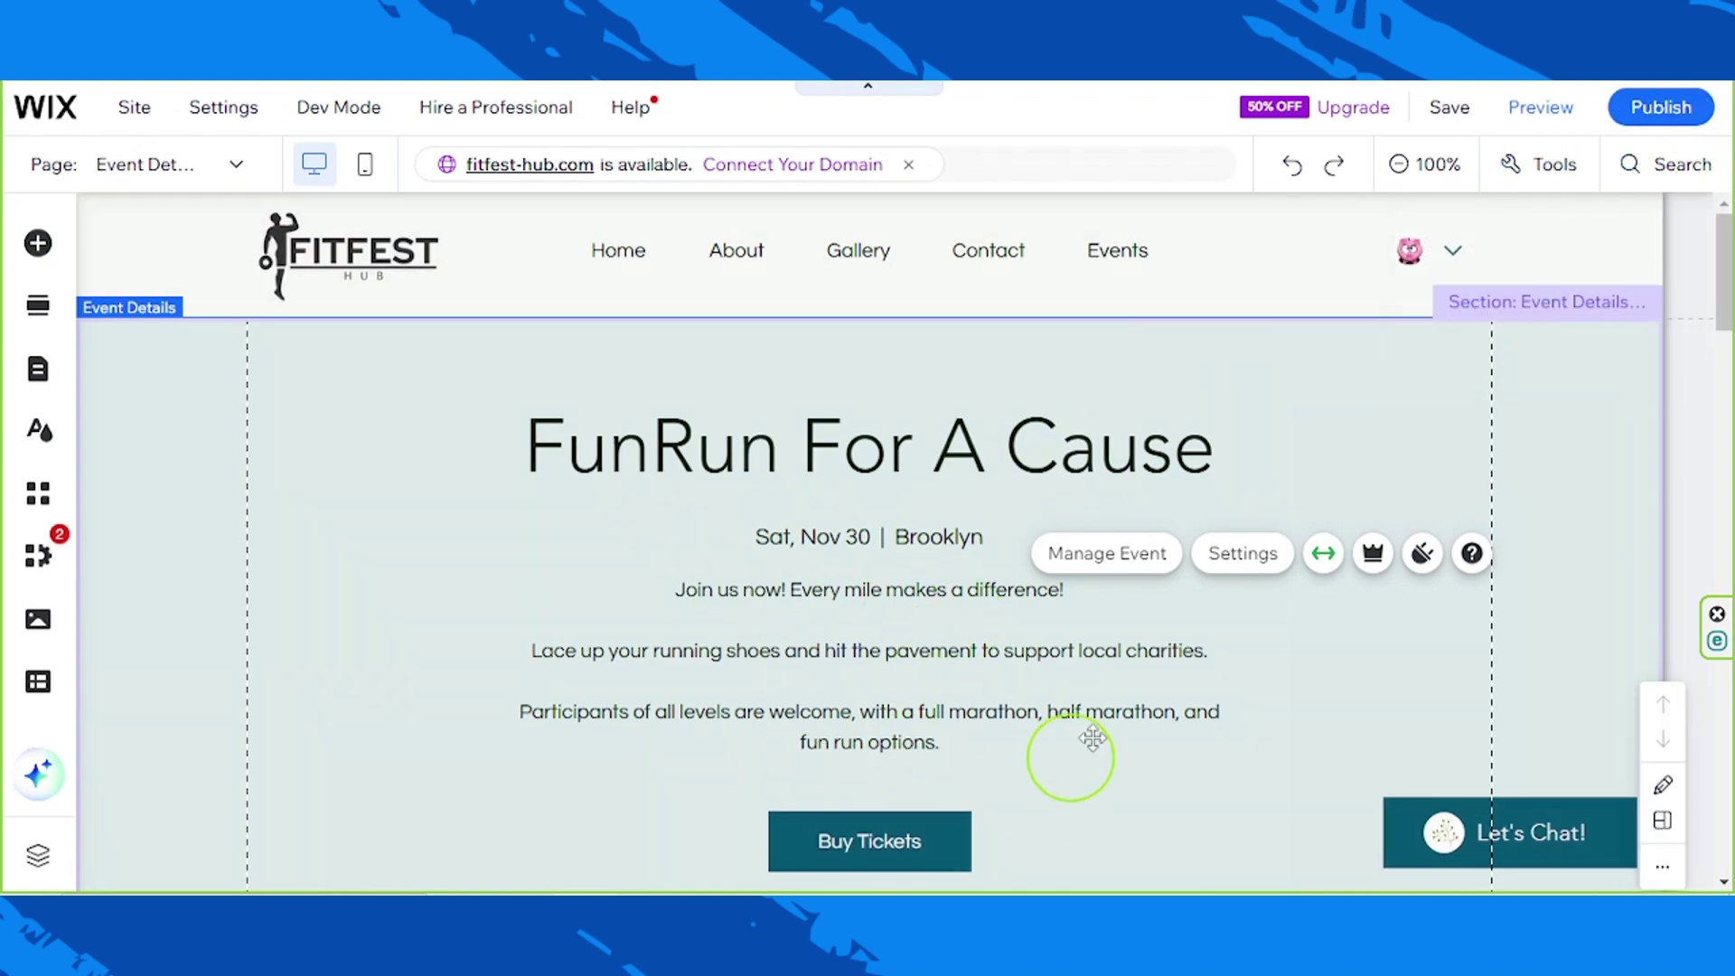
scroll(1002, 658, "down", 4)
scroll(1003, 669, "down", 4)
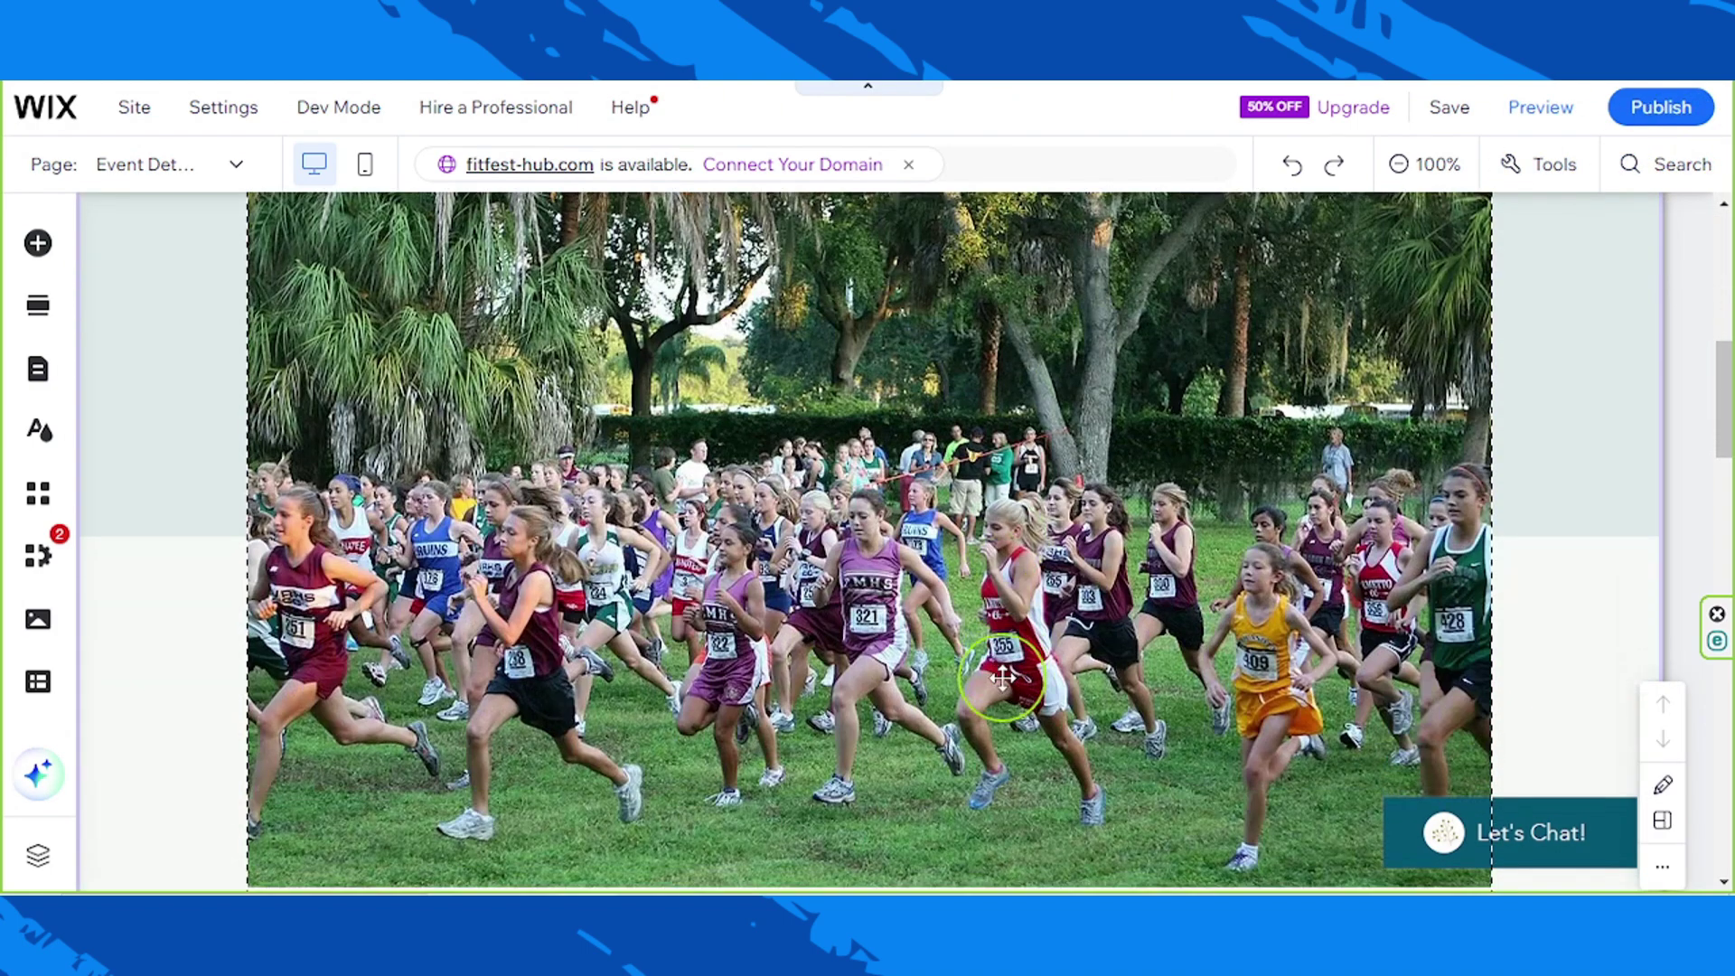
scroll(1003, 678, "down", 10)
scroll(1003, 677, "up", 8)
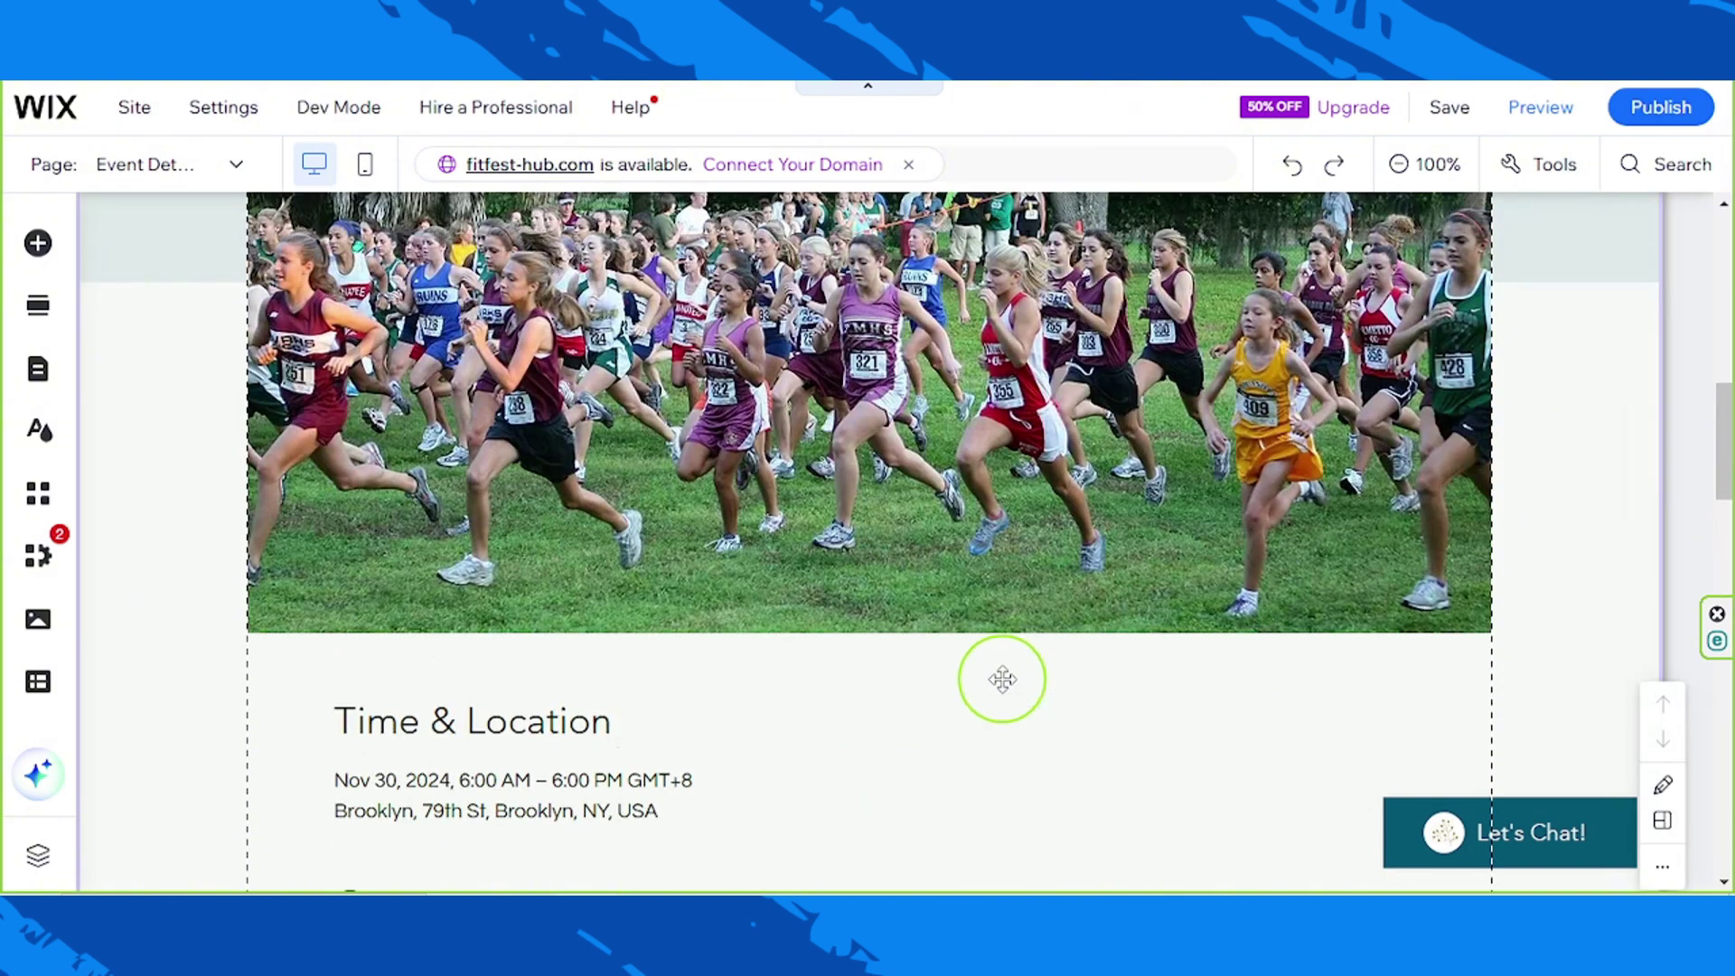
scroll(1003, 678, "up", 10)
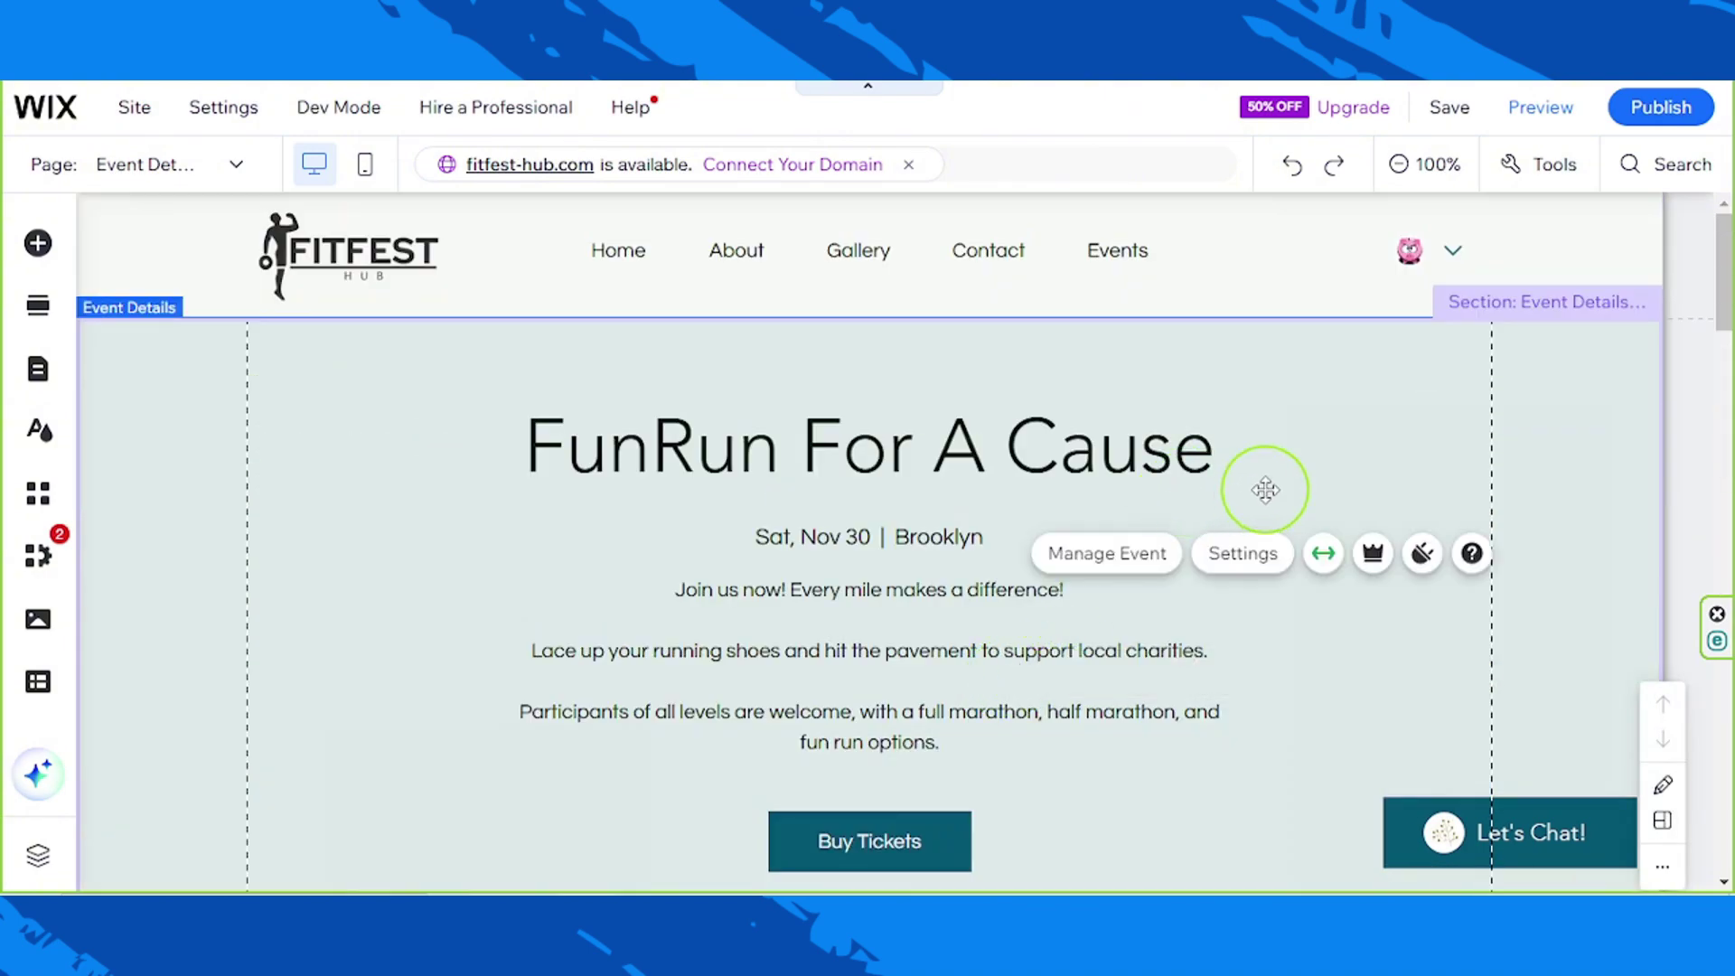
- Open the Event Details widget settings and review its Layout options
left_click(1234, 569)
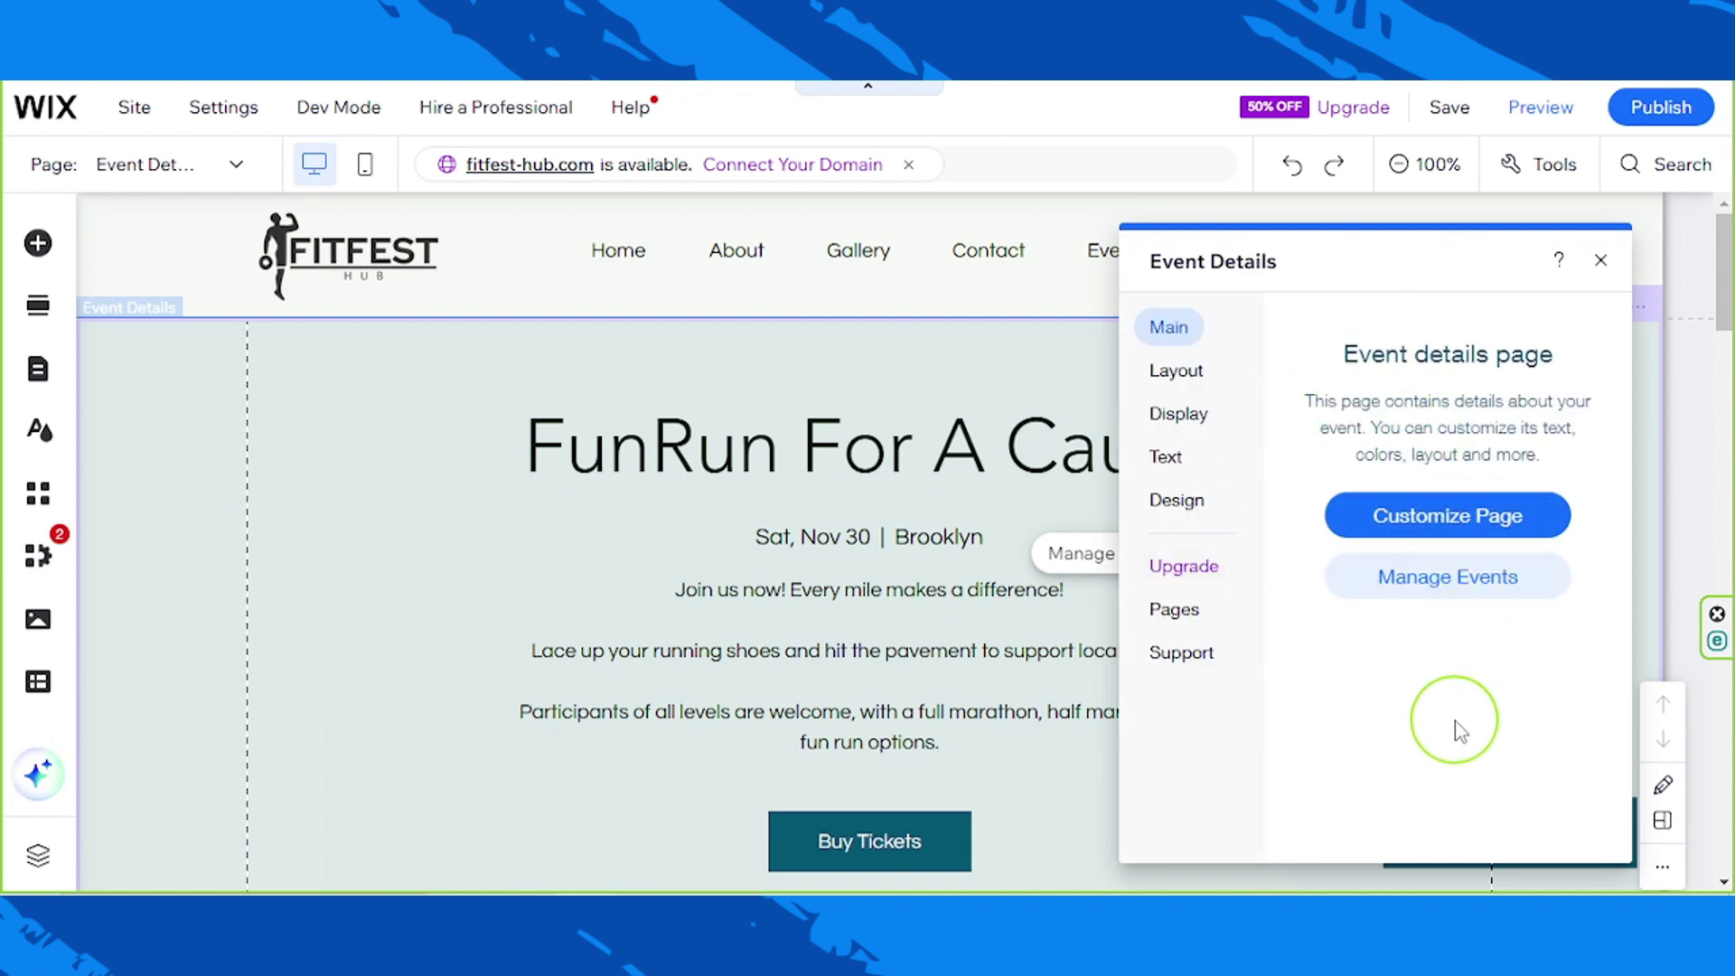
left_click(1166, 374)
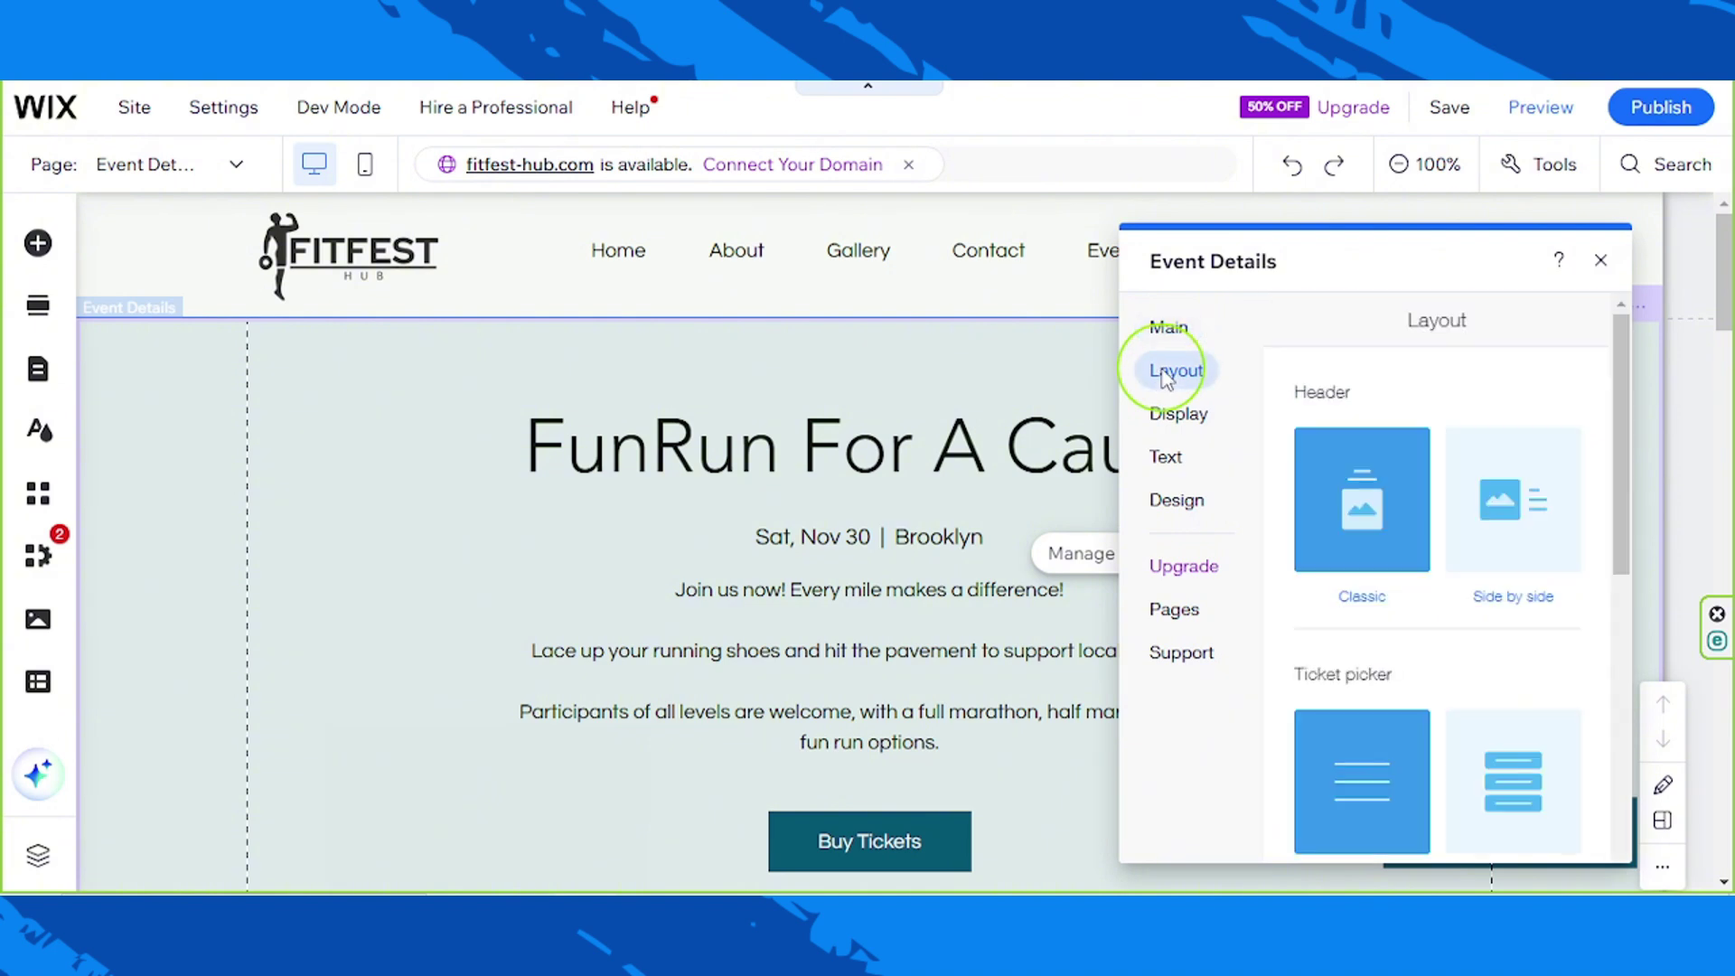
scroll(1373, 560, "down", 5)
scroll(1383, 545, "up", 4)
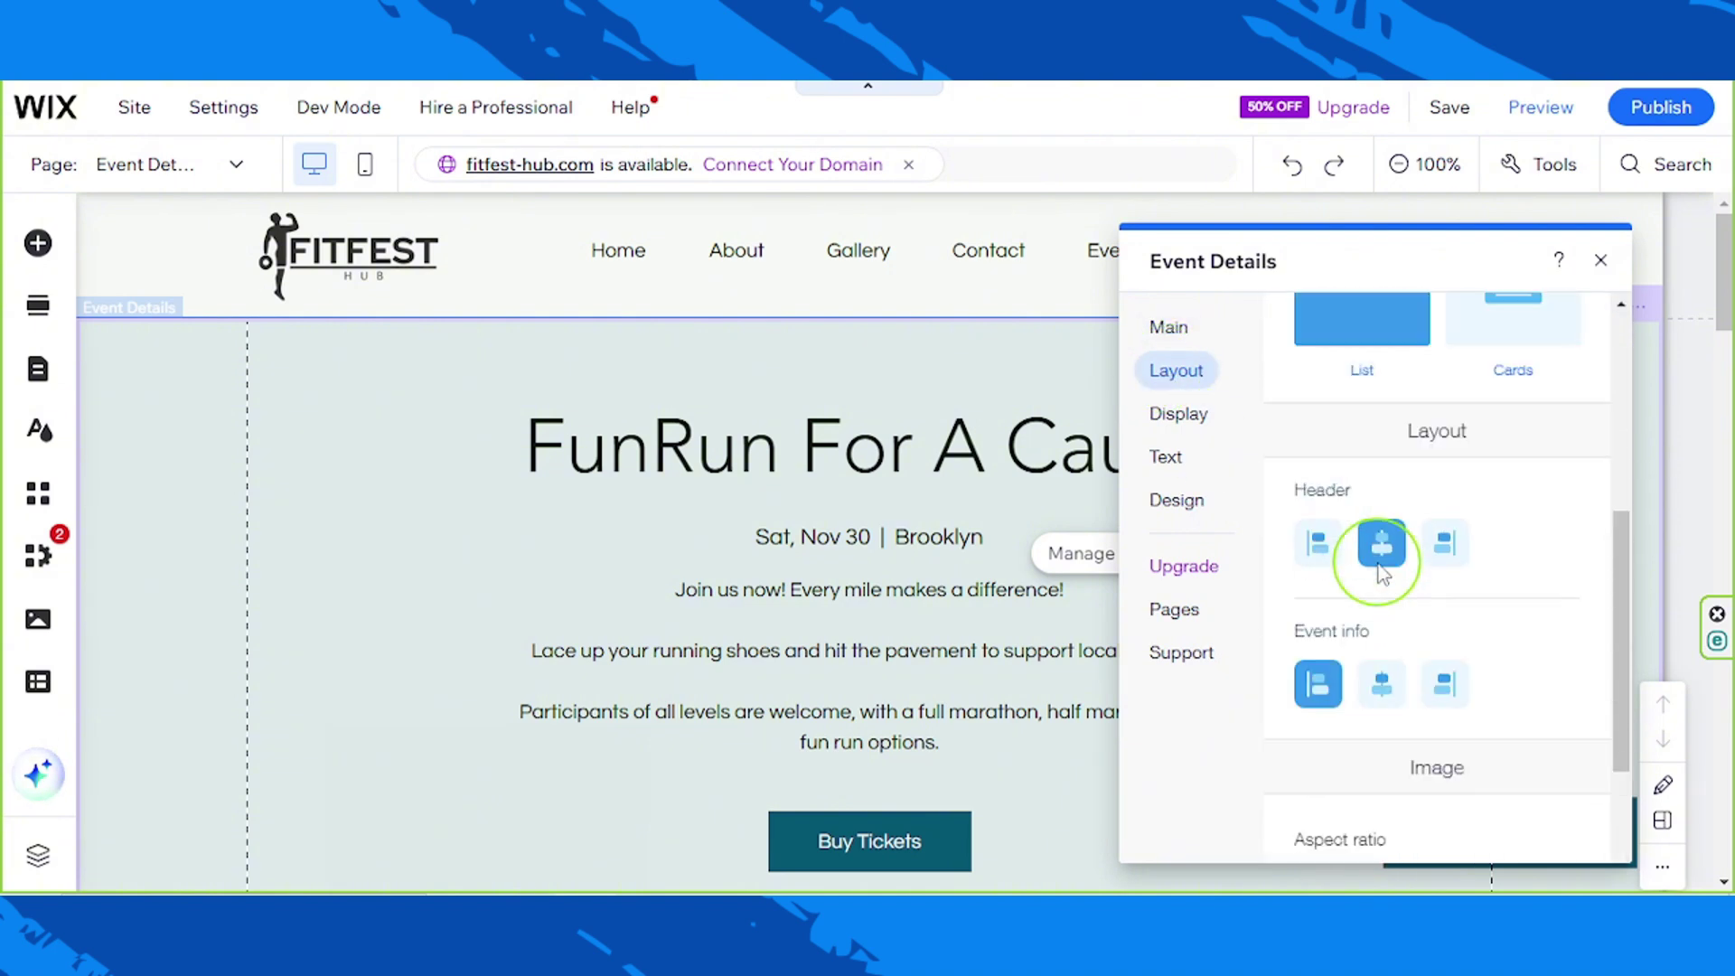
- Check the Display toggles for Date & location, Description and RSVP button, then view the button text labels
left_click(1149, 417)
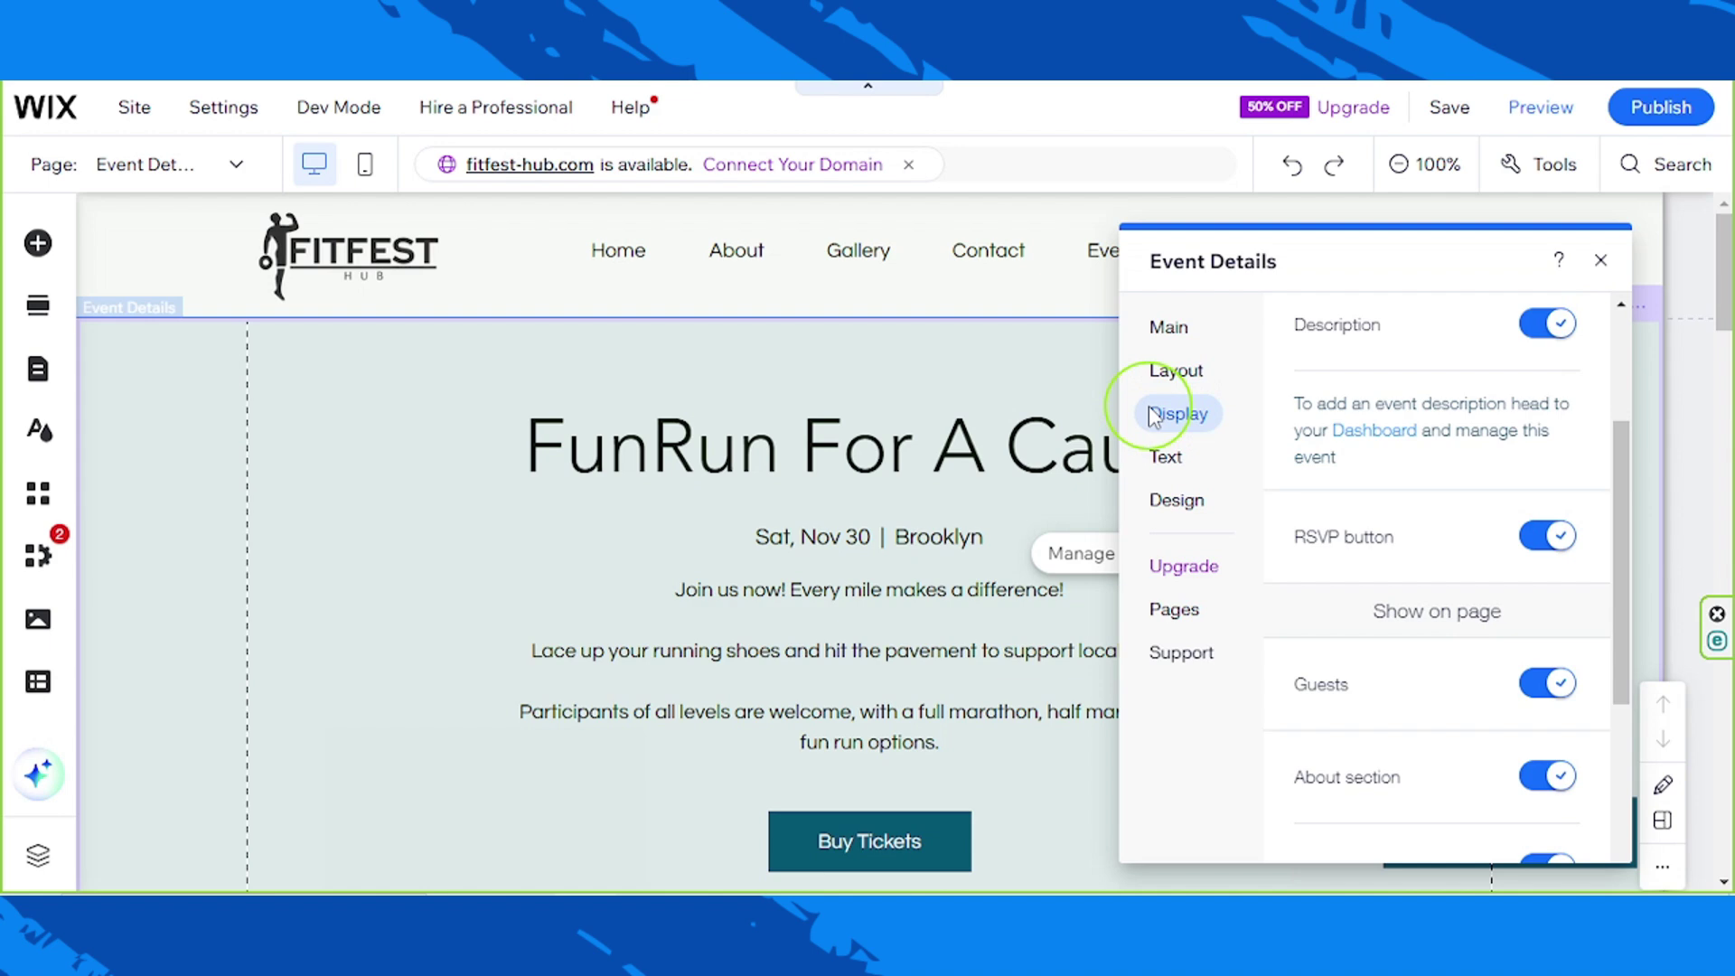
scroll(1496, 443, "down", 5)
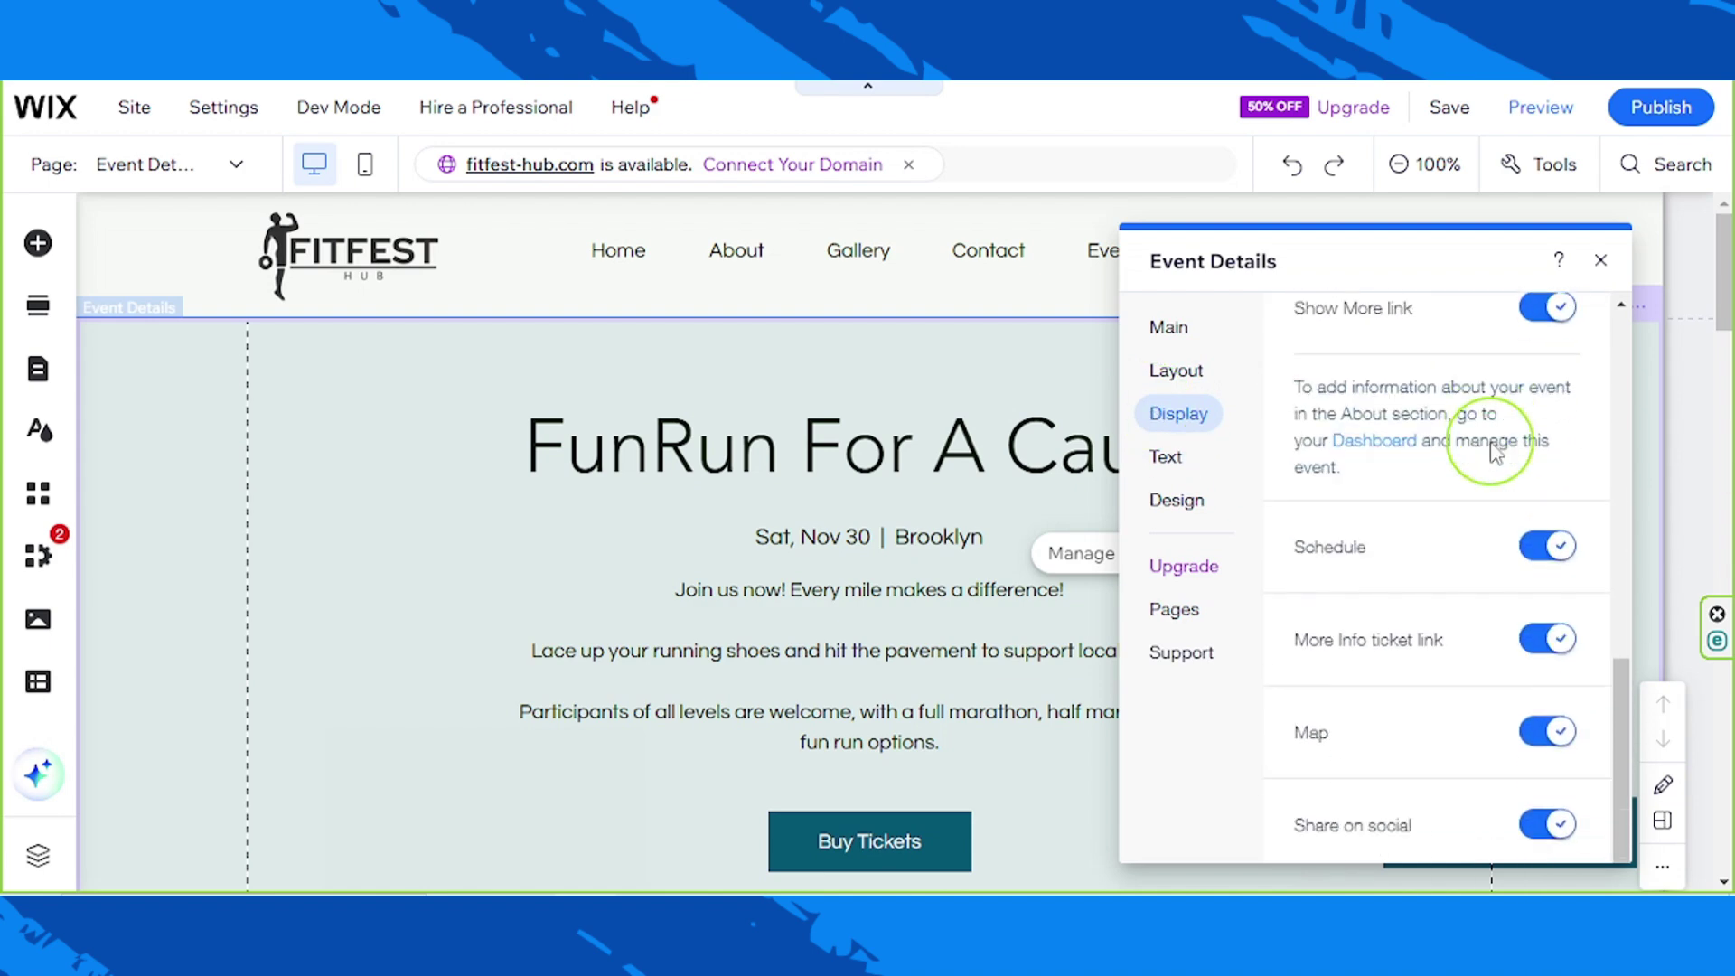
scroll(1496, 451, "up", 6)
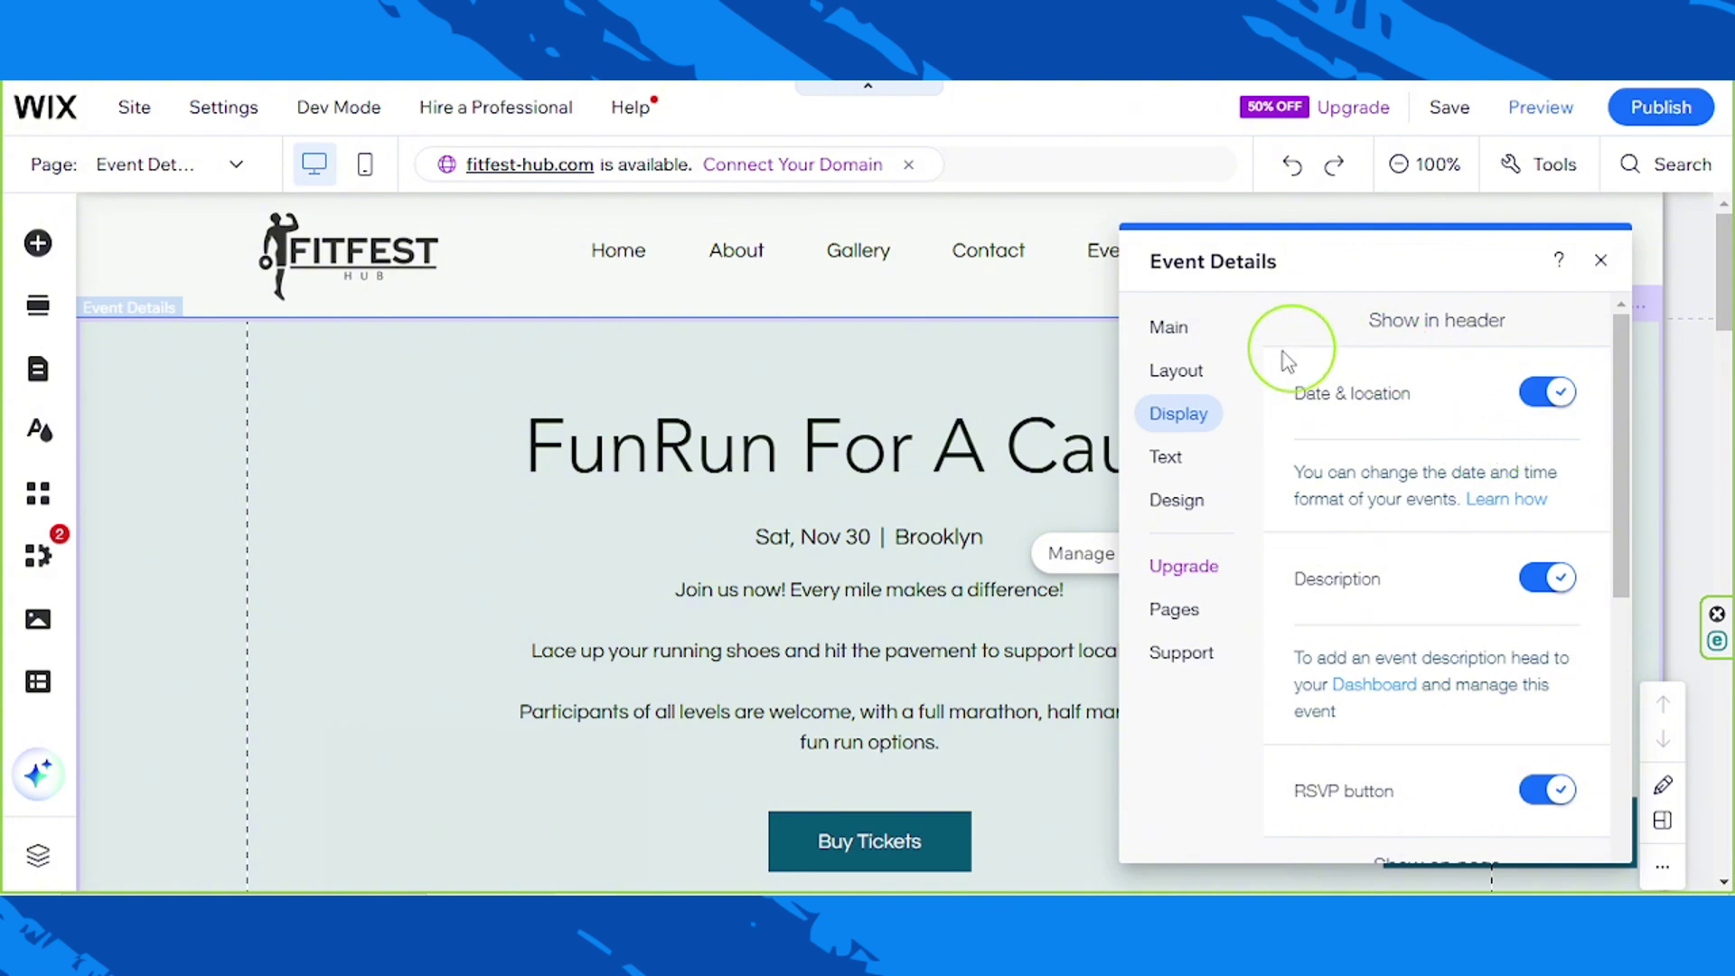
left_click(1165, 458)
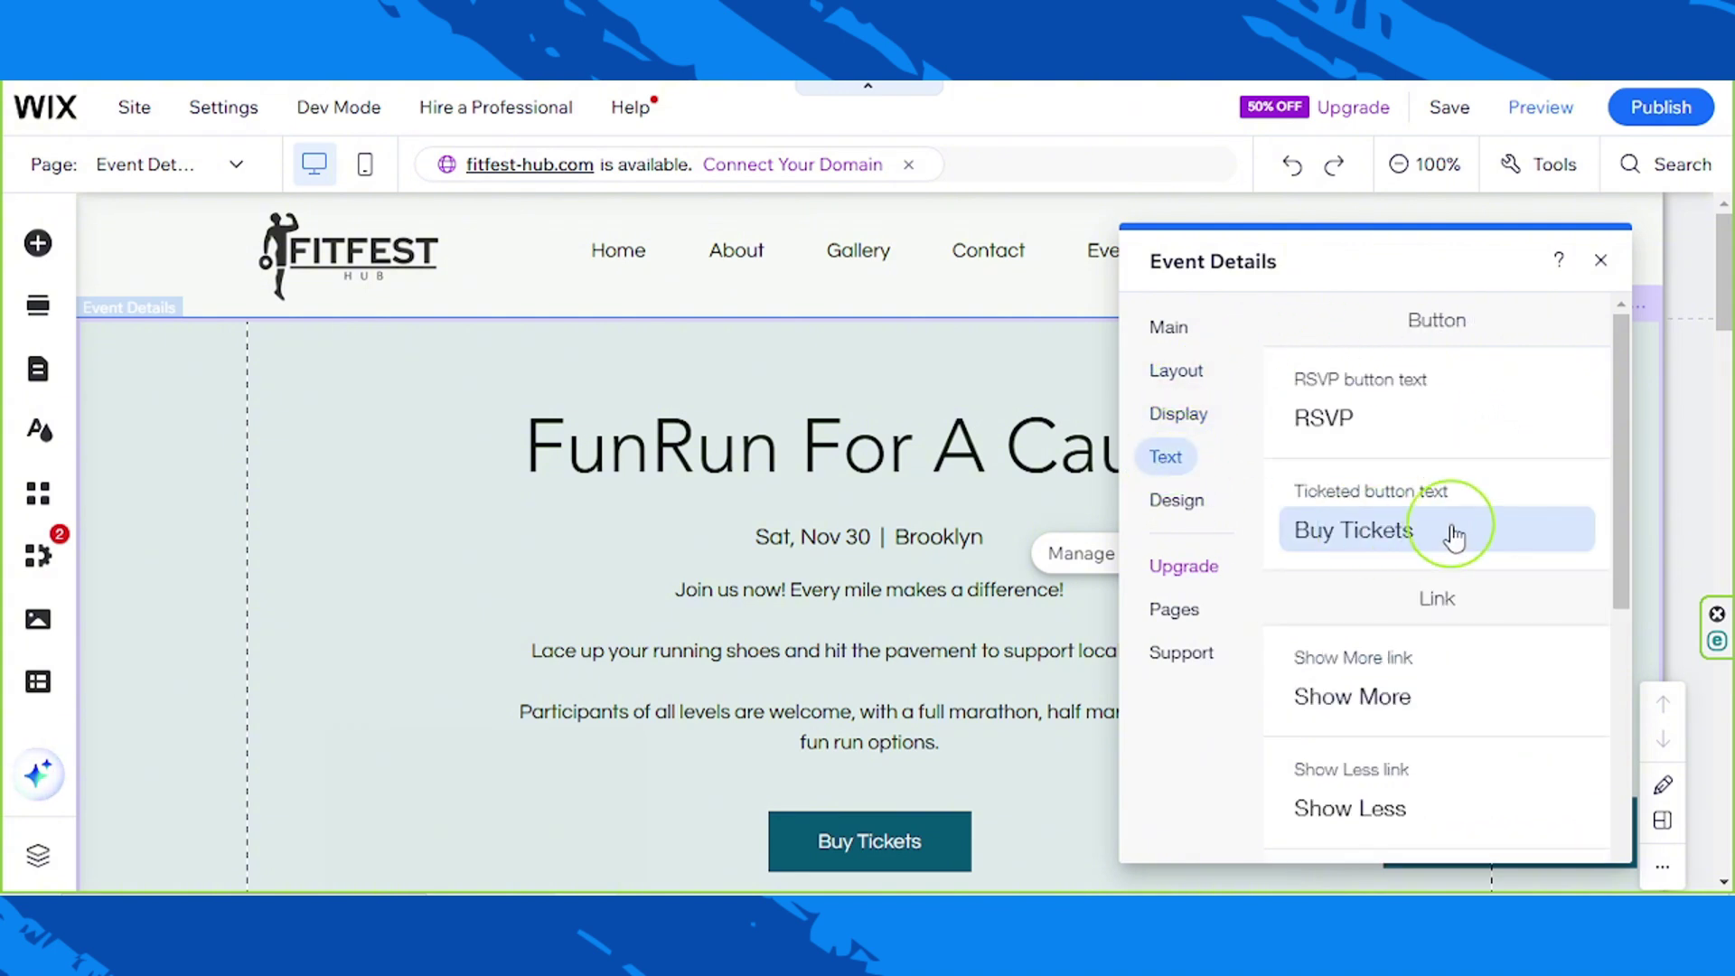
- Look over the RSVP and Buy Tickets text labels, then bring up the Design options
scroll(1501, 449, "down", 3)
scroll(1502, 449, "down", 5)
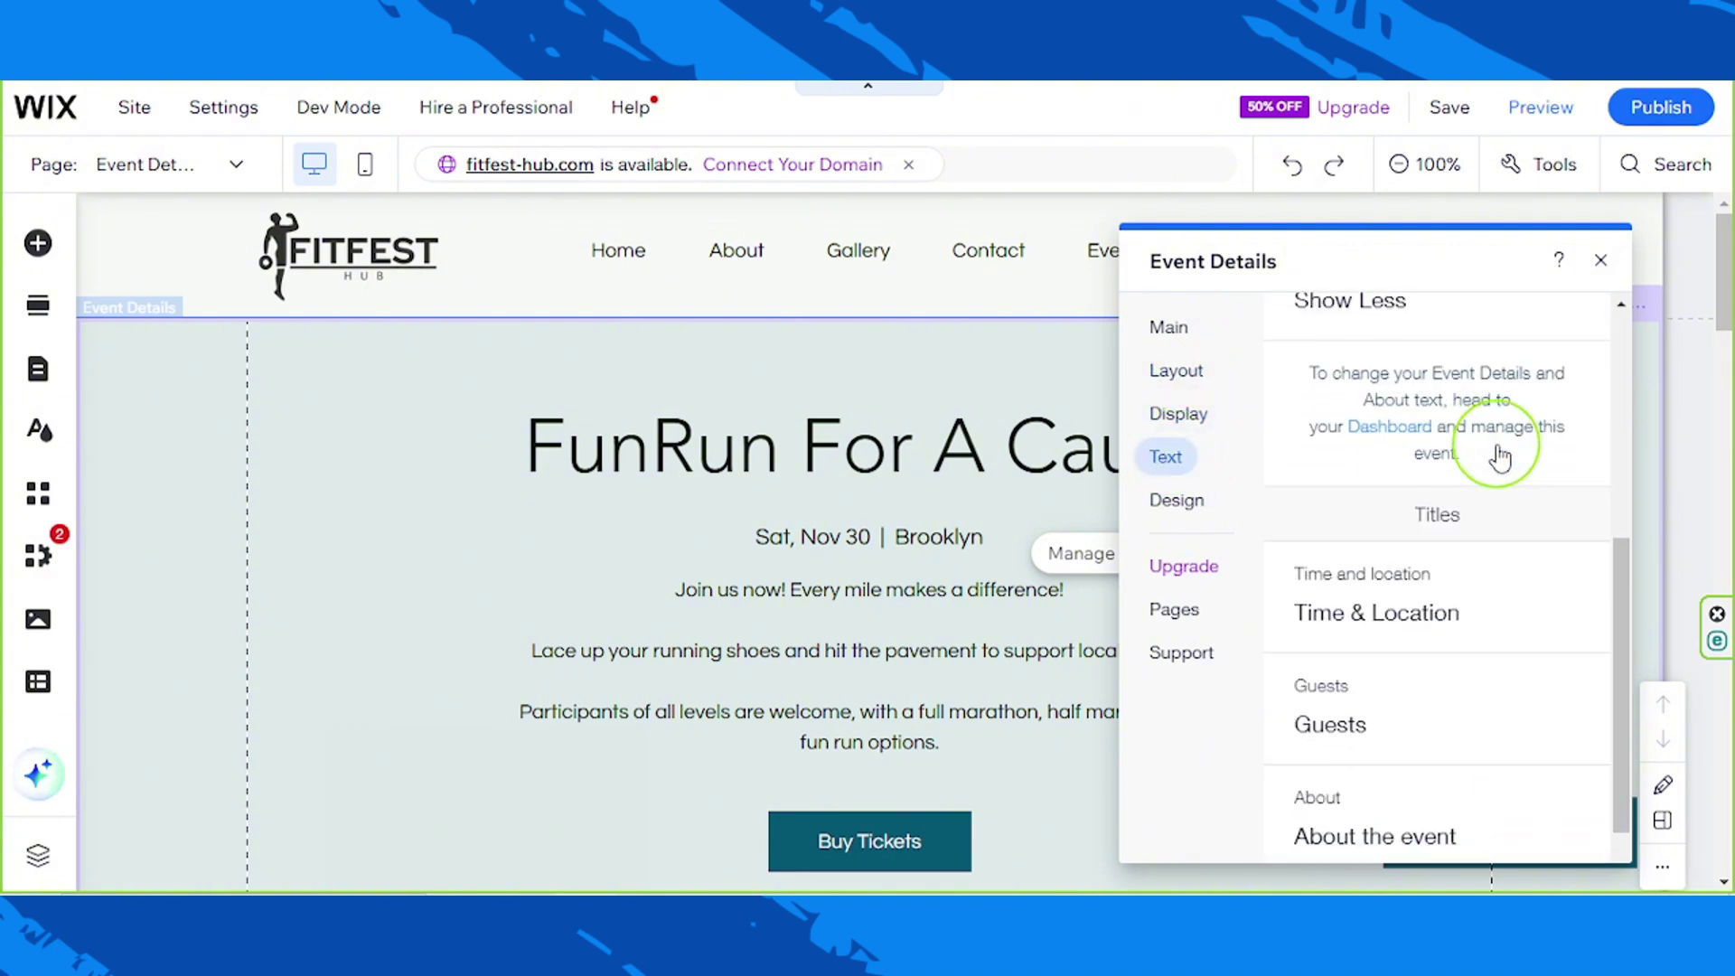
scroll(1502, 452, "up", 8)
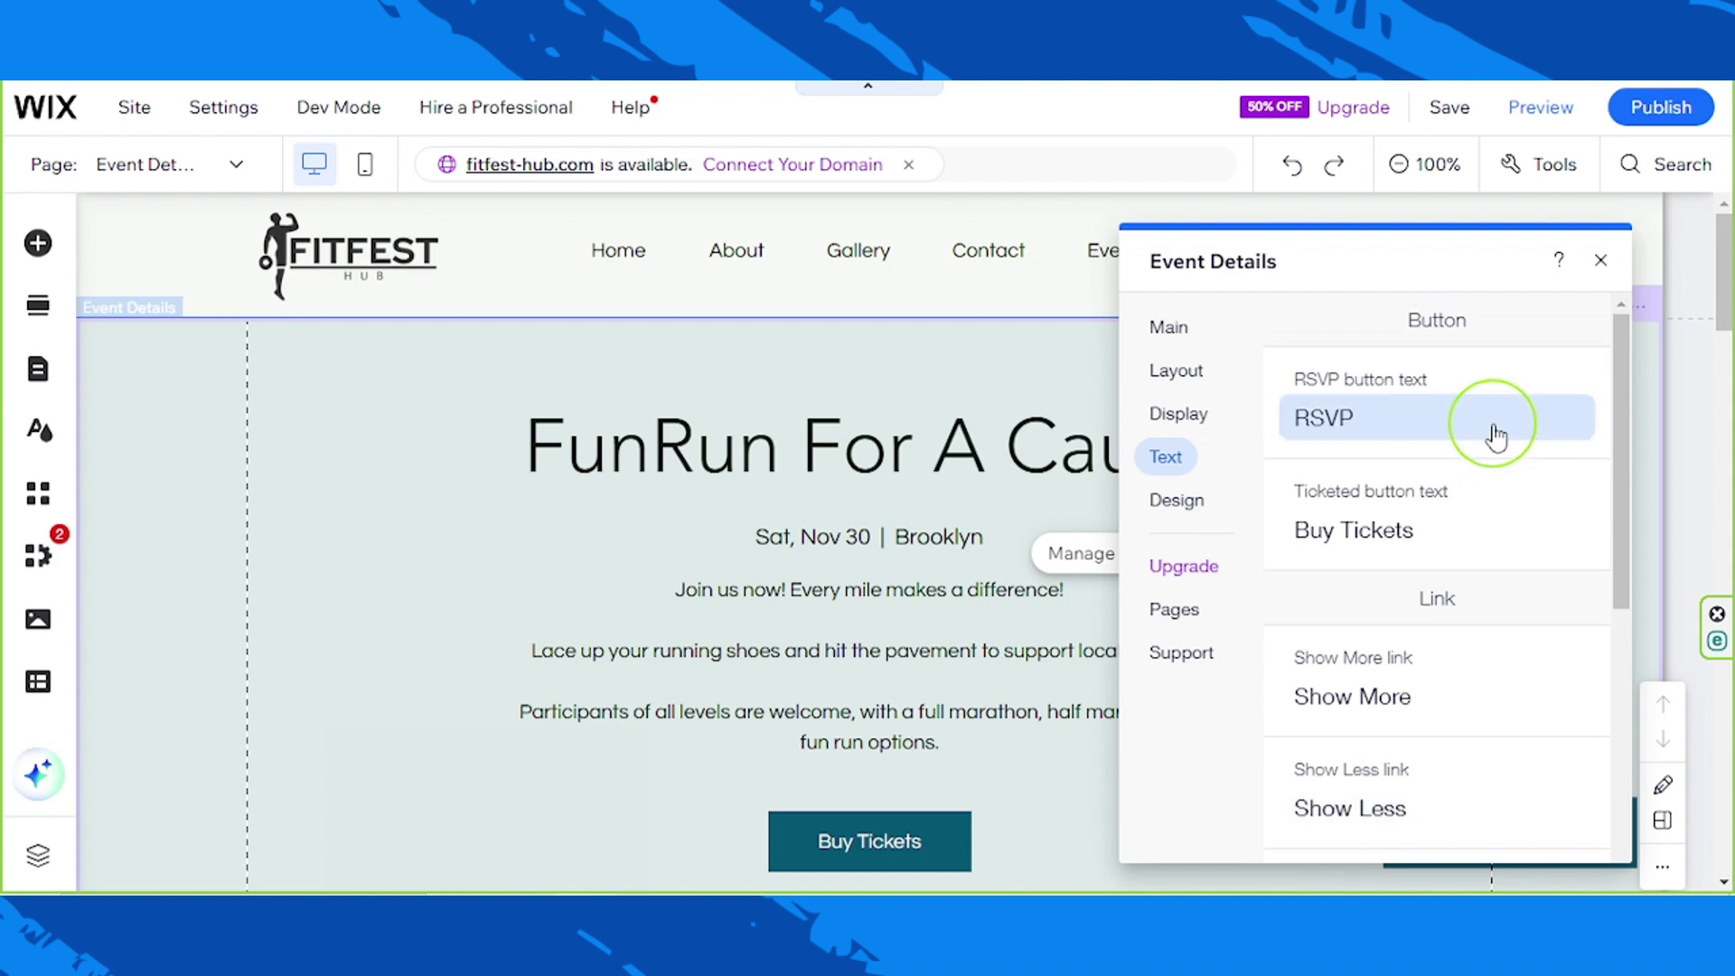
left_click(1172, 506)
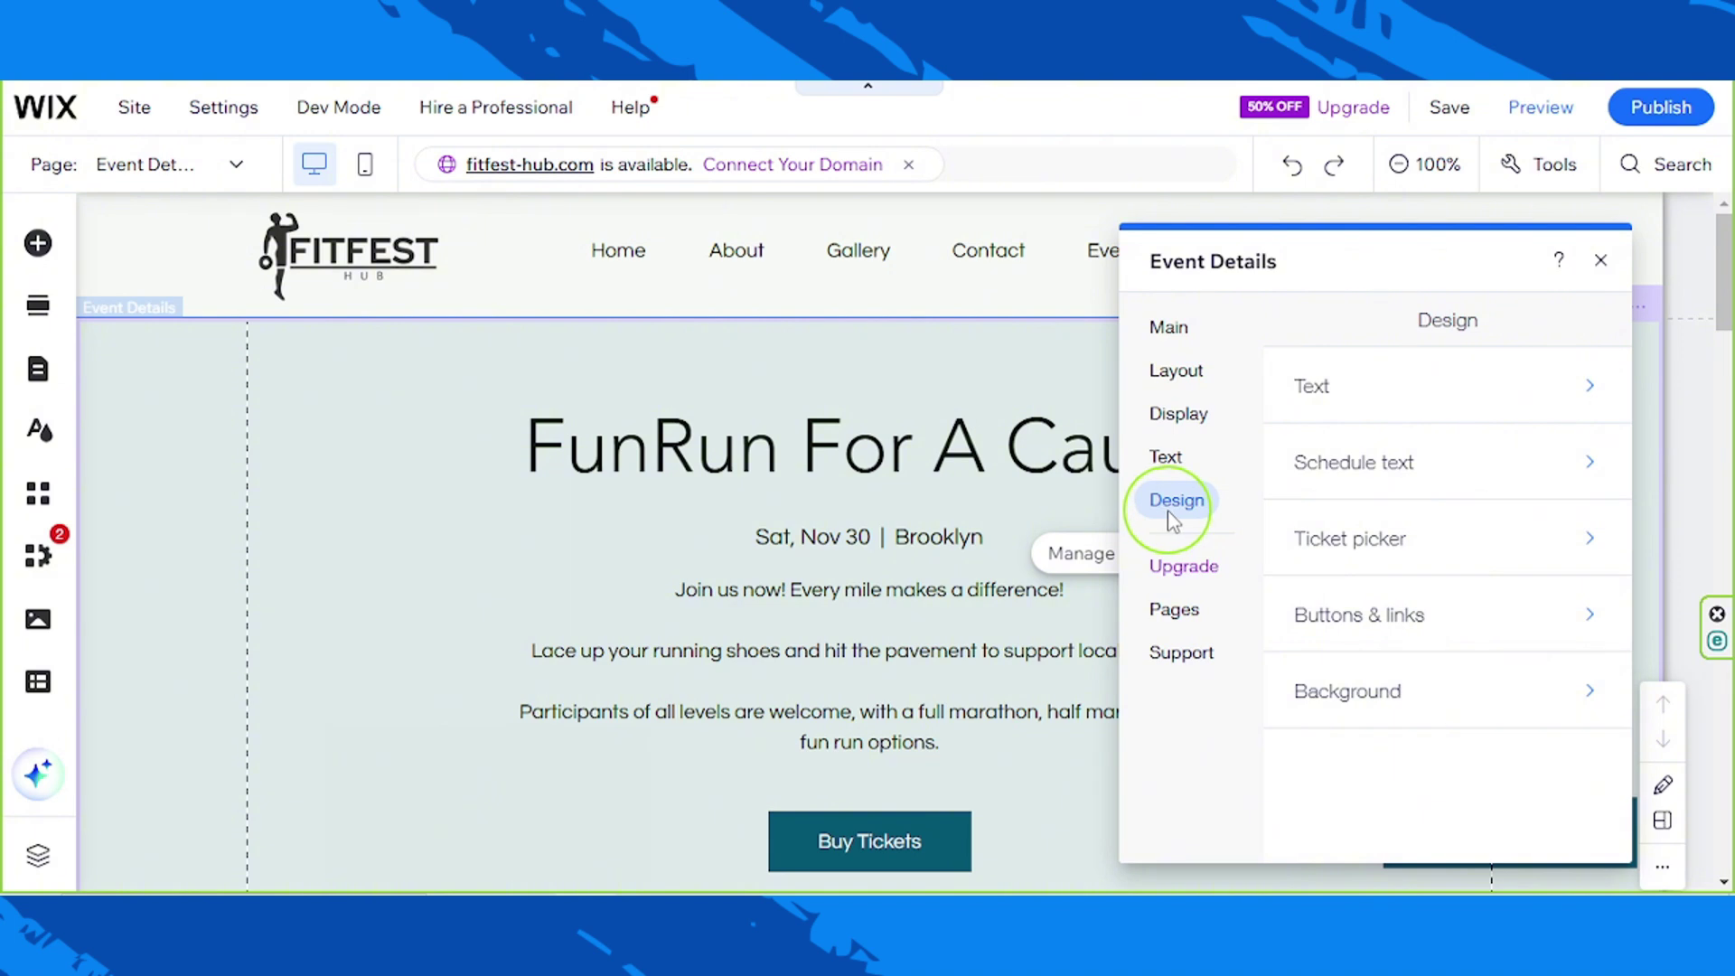
left_click(1407, 394)
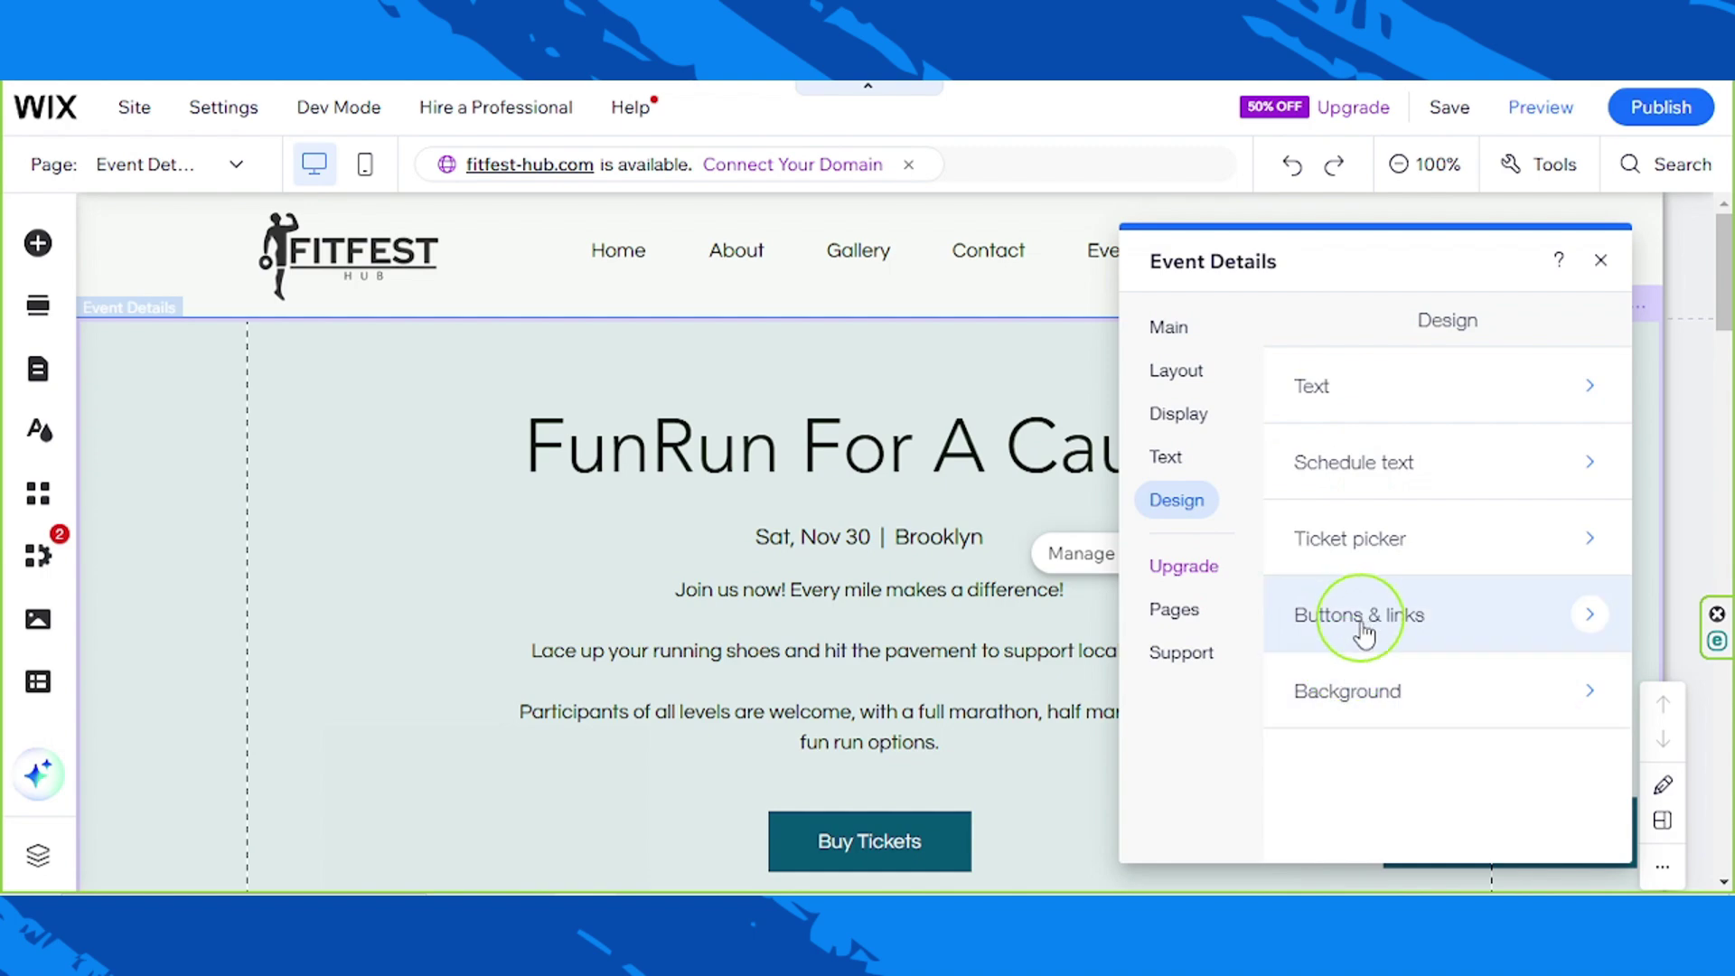
- Scroll through the design options and close the Event Details settings panel
scroll(1031, 652, "down", 12)
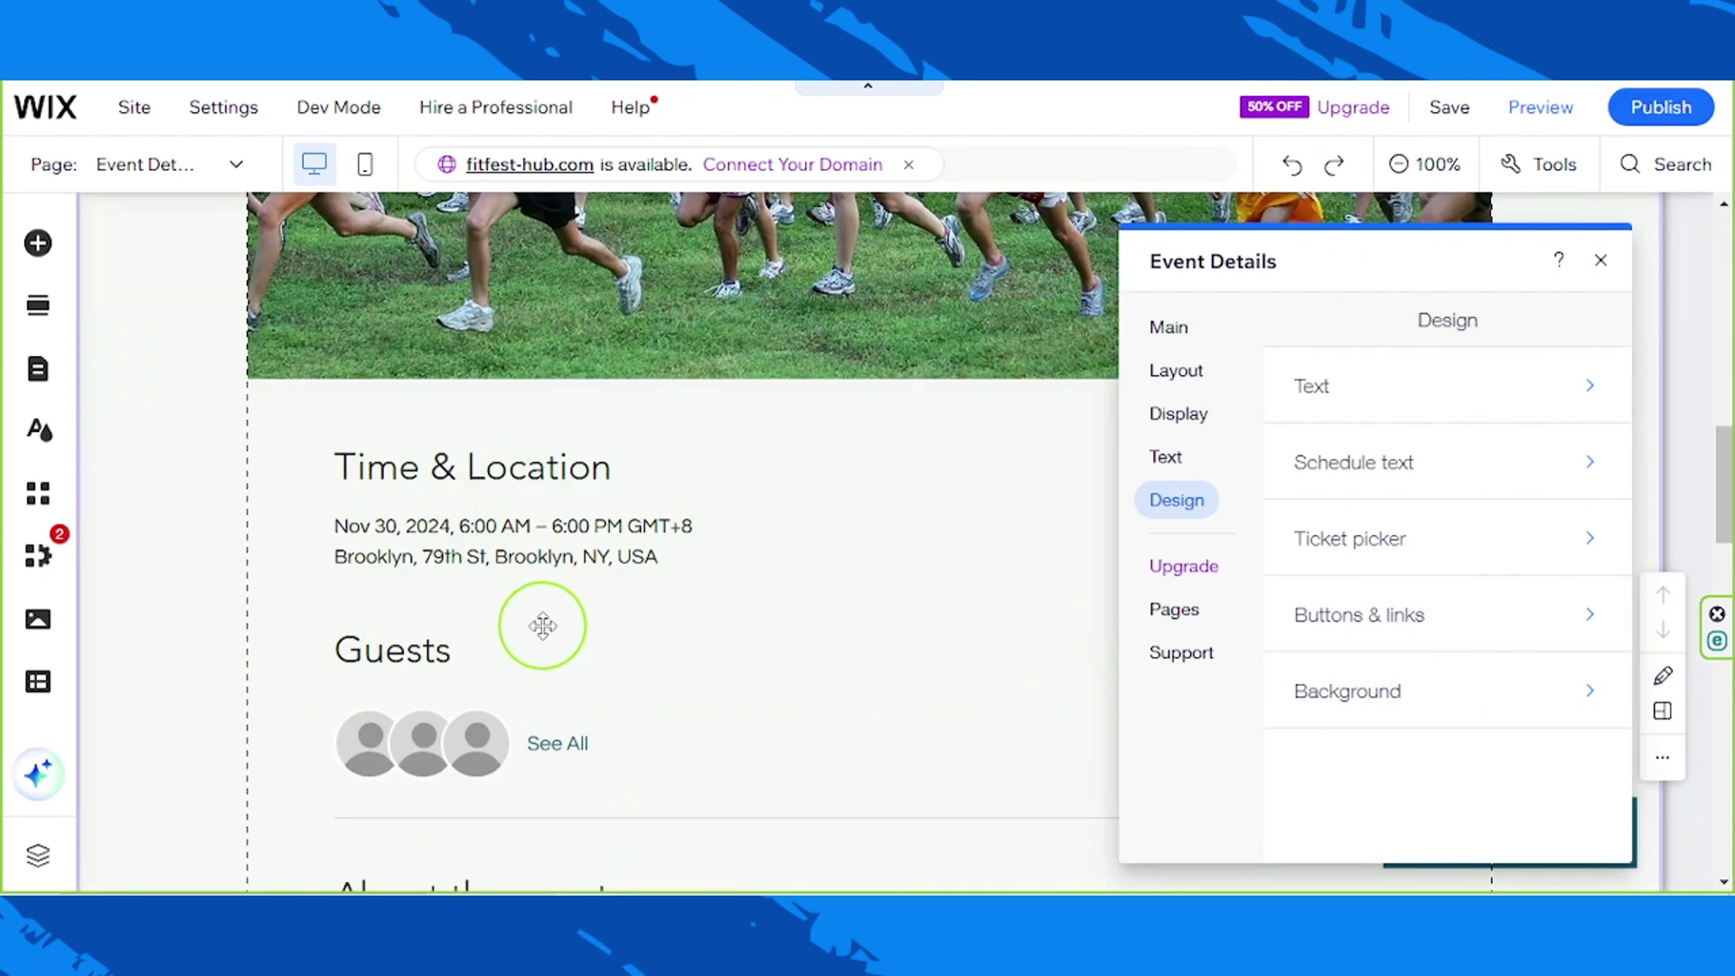
scroll(546, 628, "down", 7)
scroll(551, 629, "down", 10)
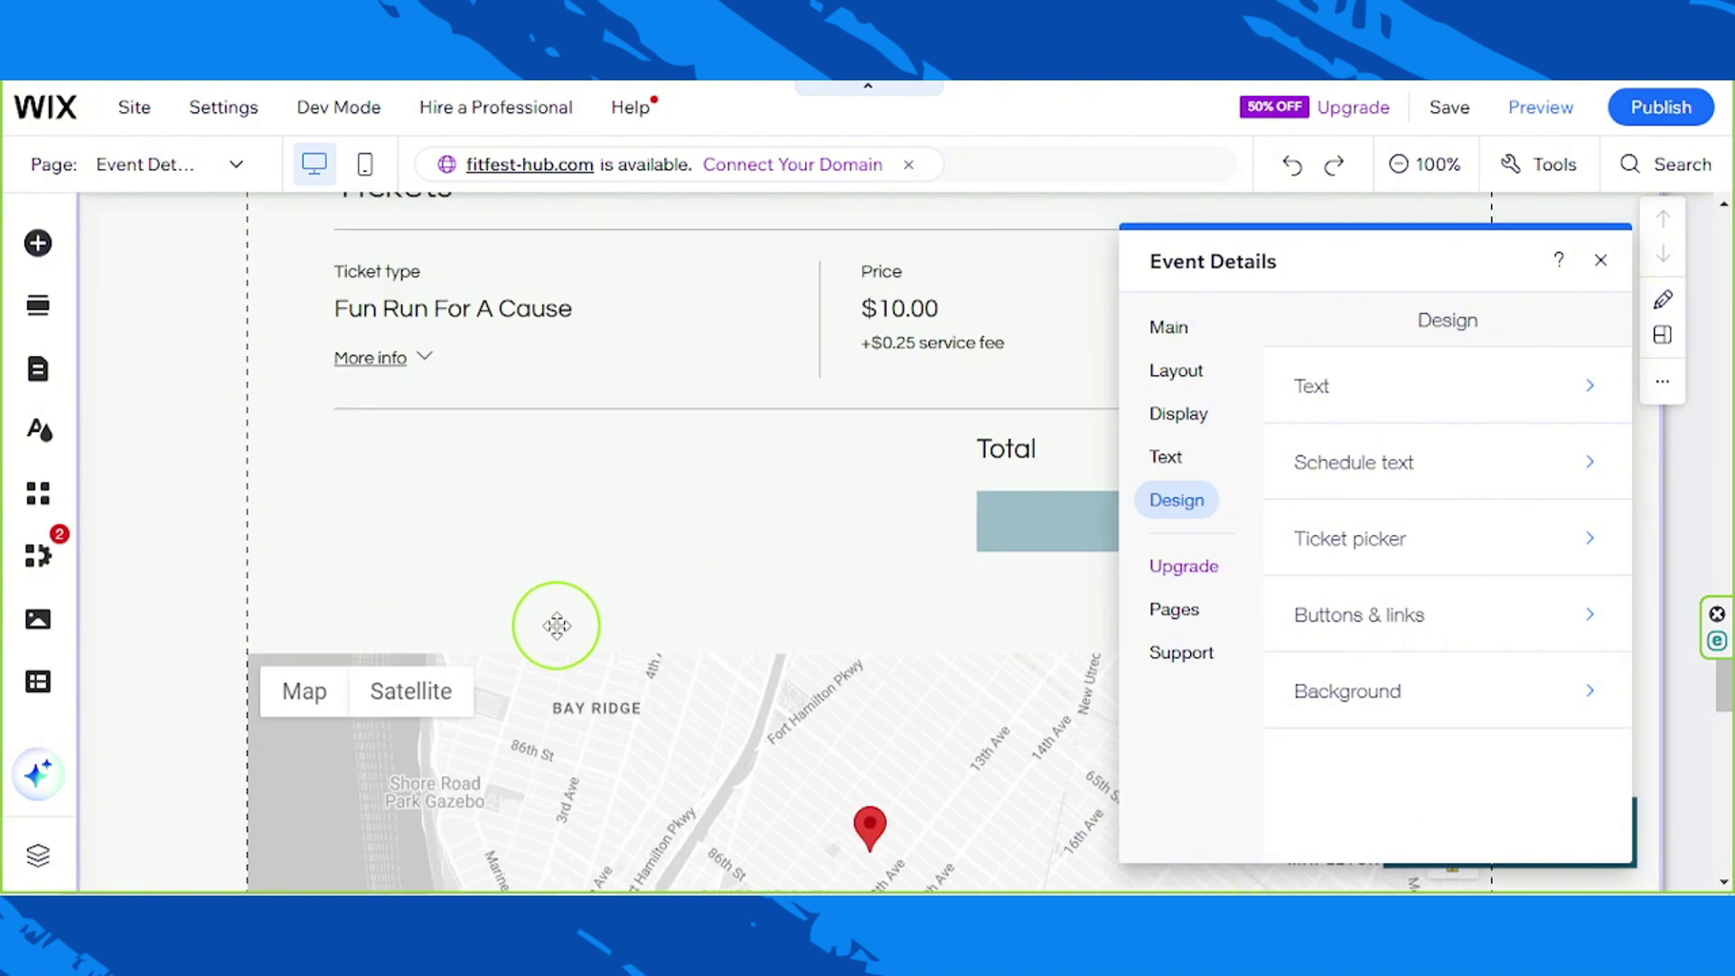
scroll(557, 623, "up", 12)
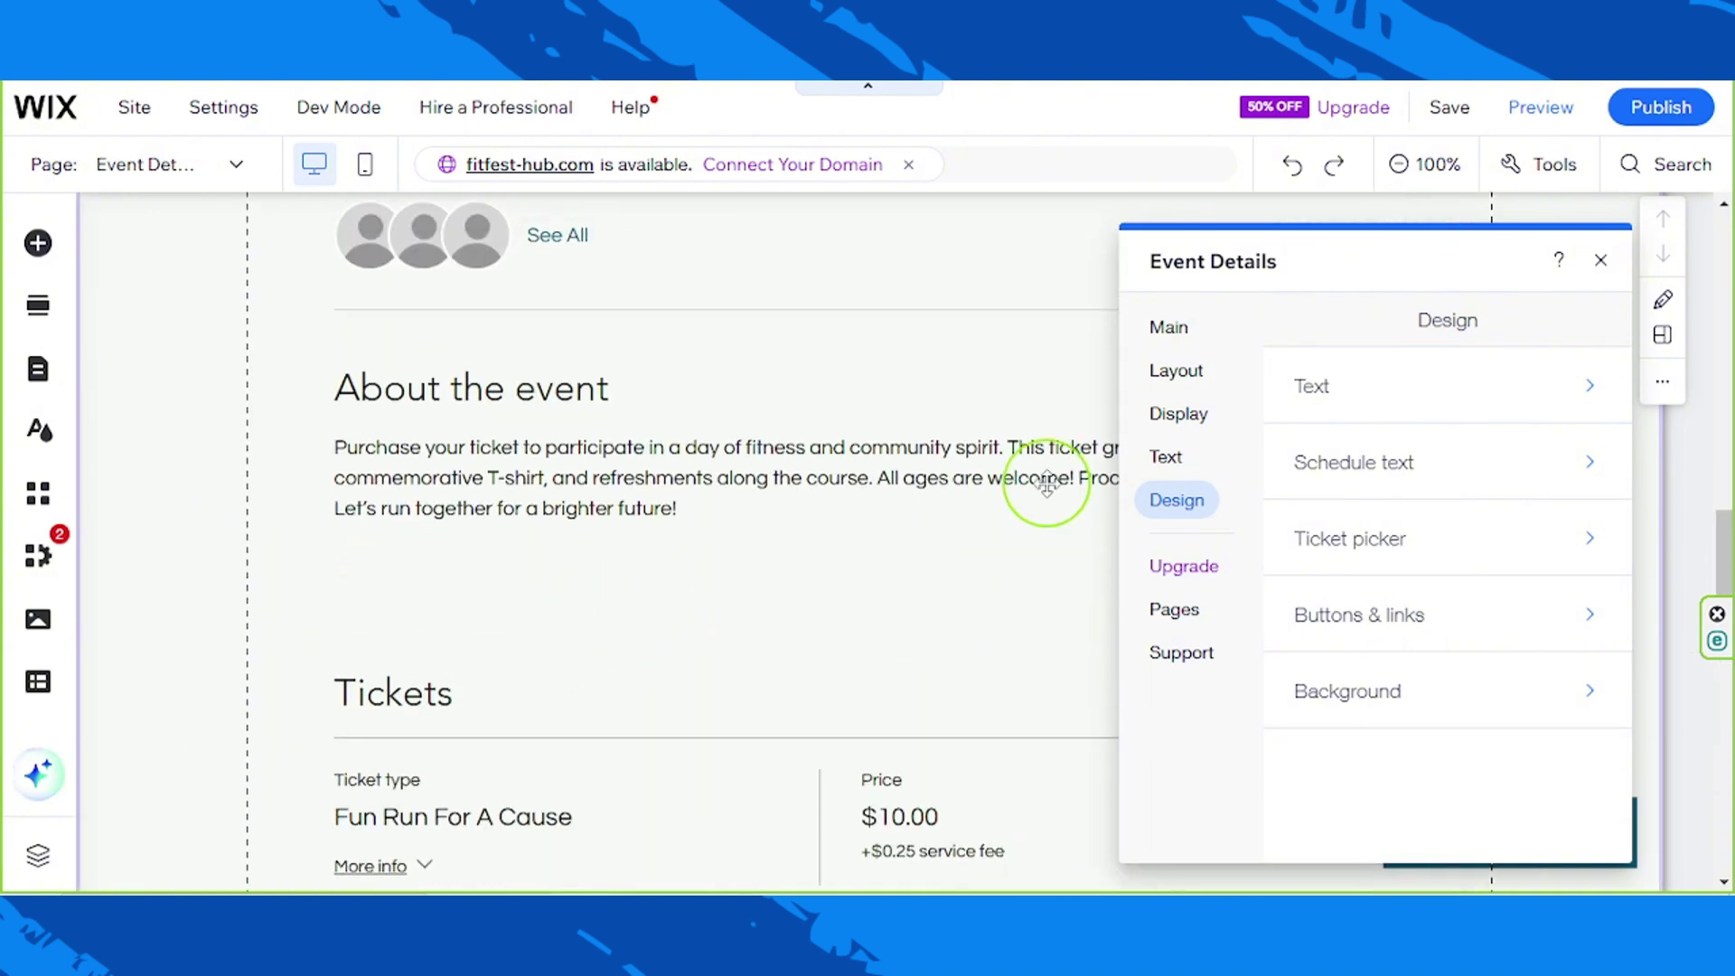
left_click(1600, 260)
scroll(1097, 584, "up", 10)
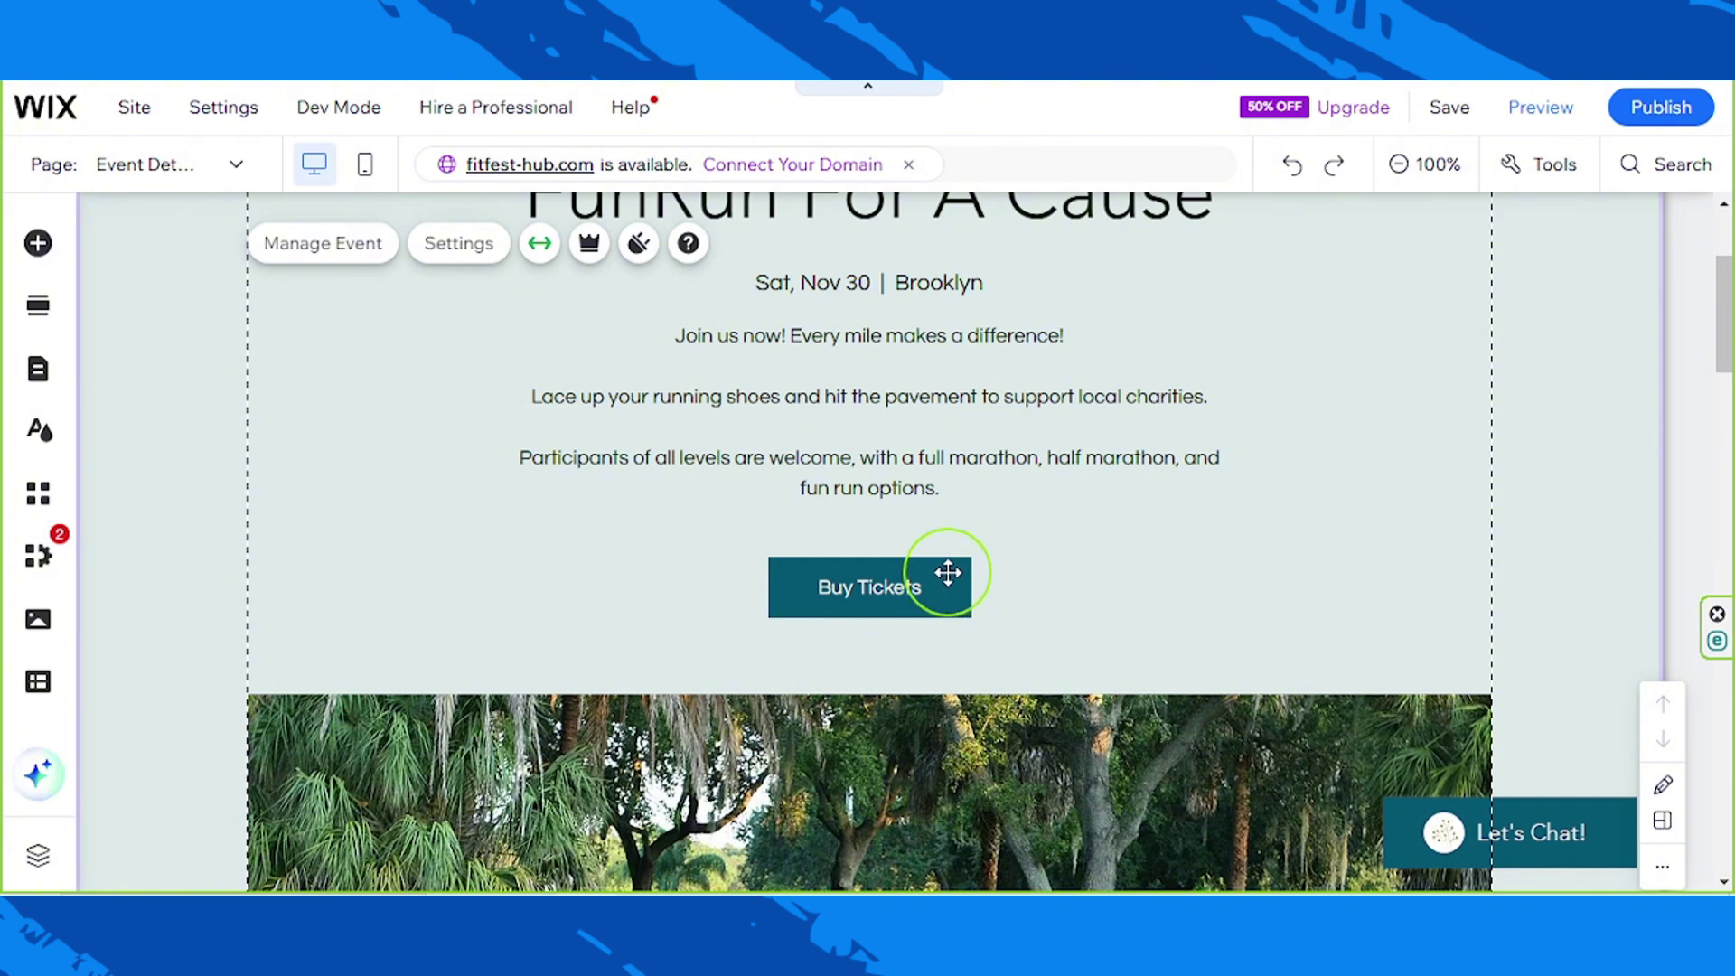
scroll(1011, 619, "down", 10)
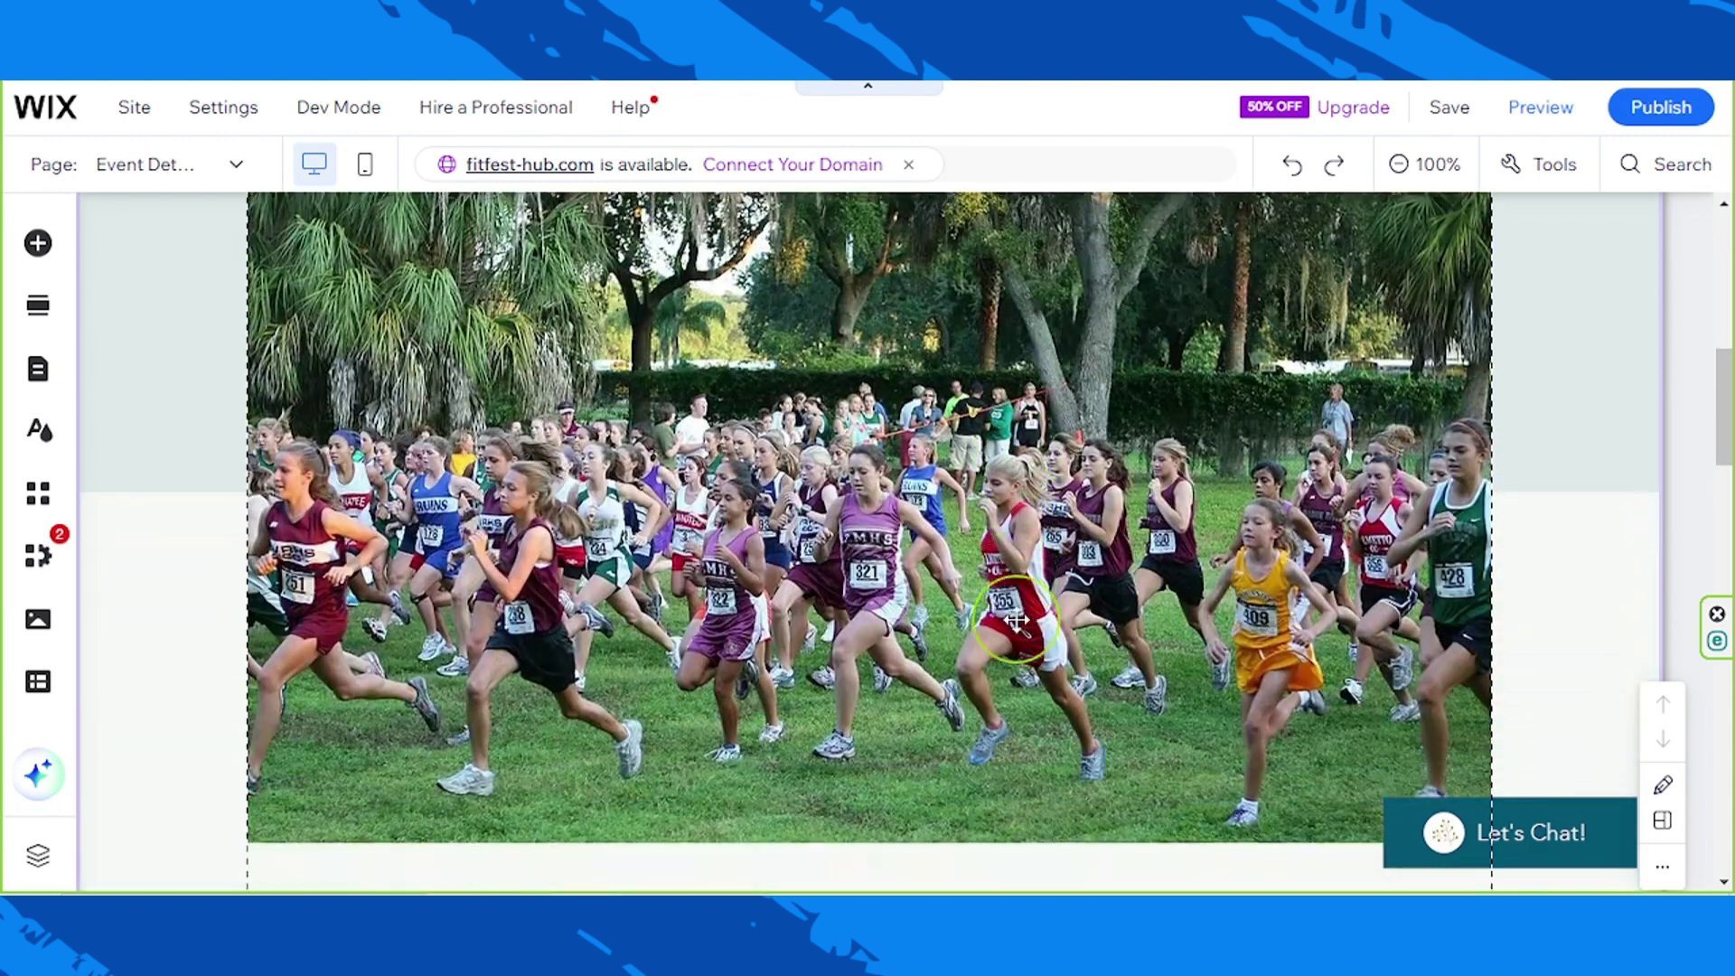
scroll(950, 588, "down", 7)
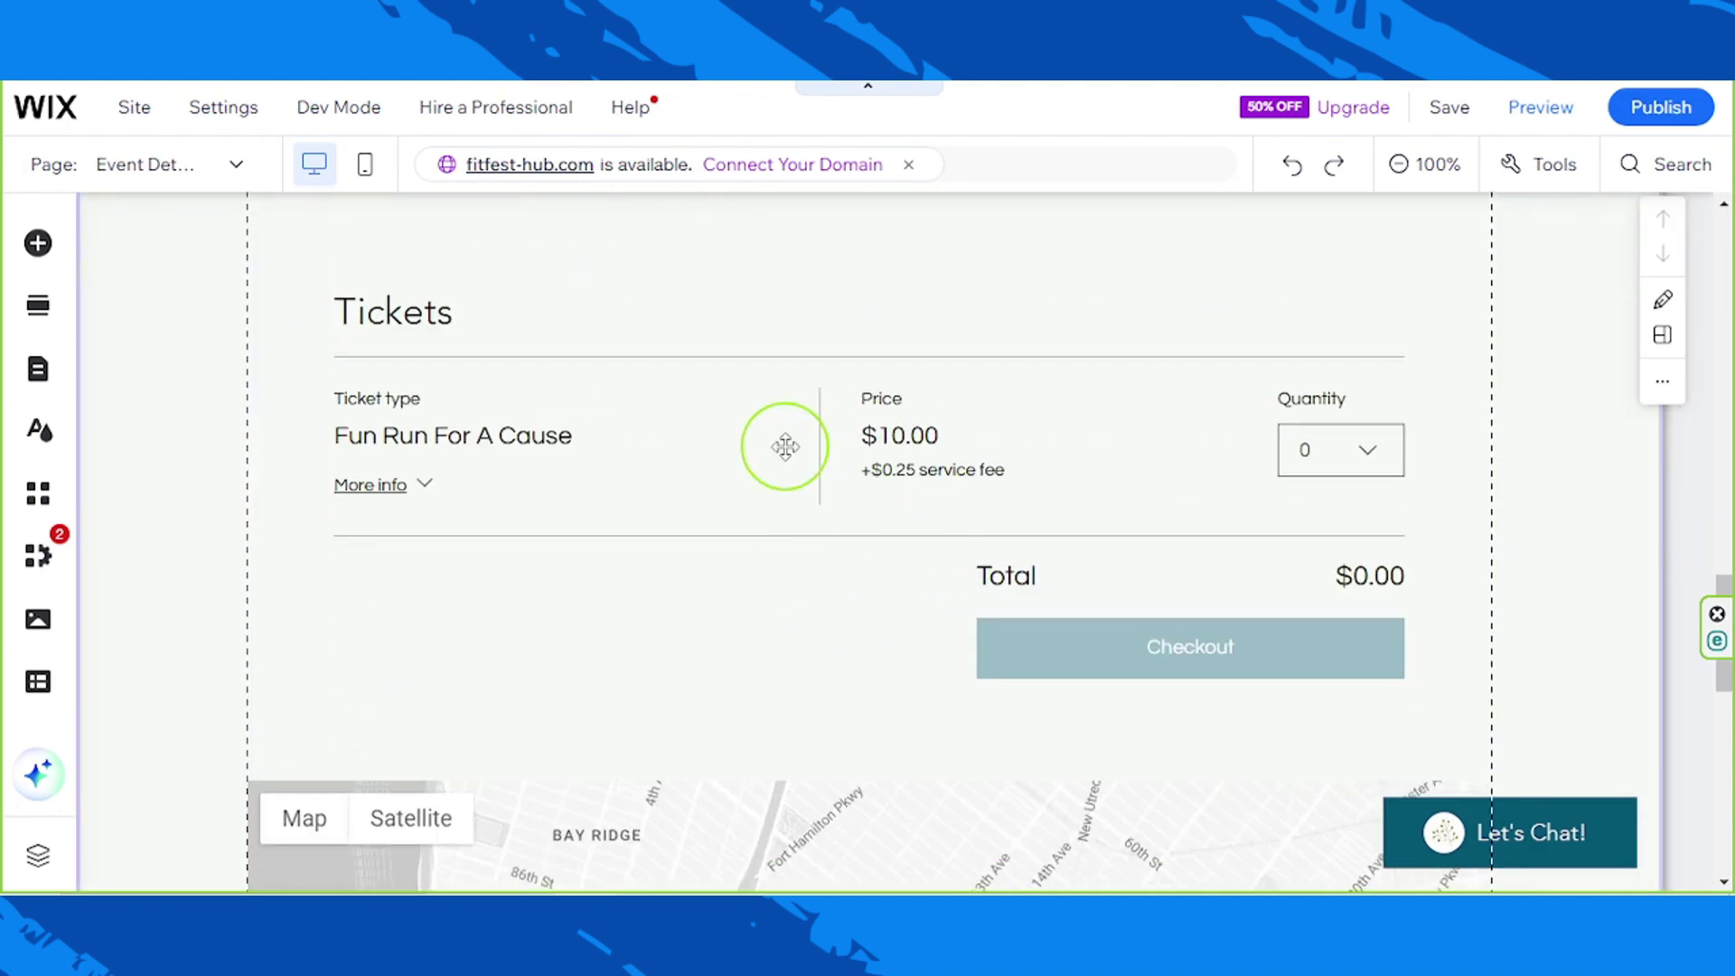
mouse_move(1076, 519)
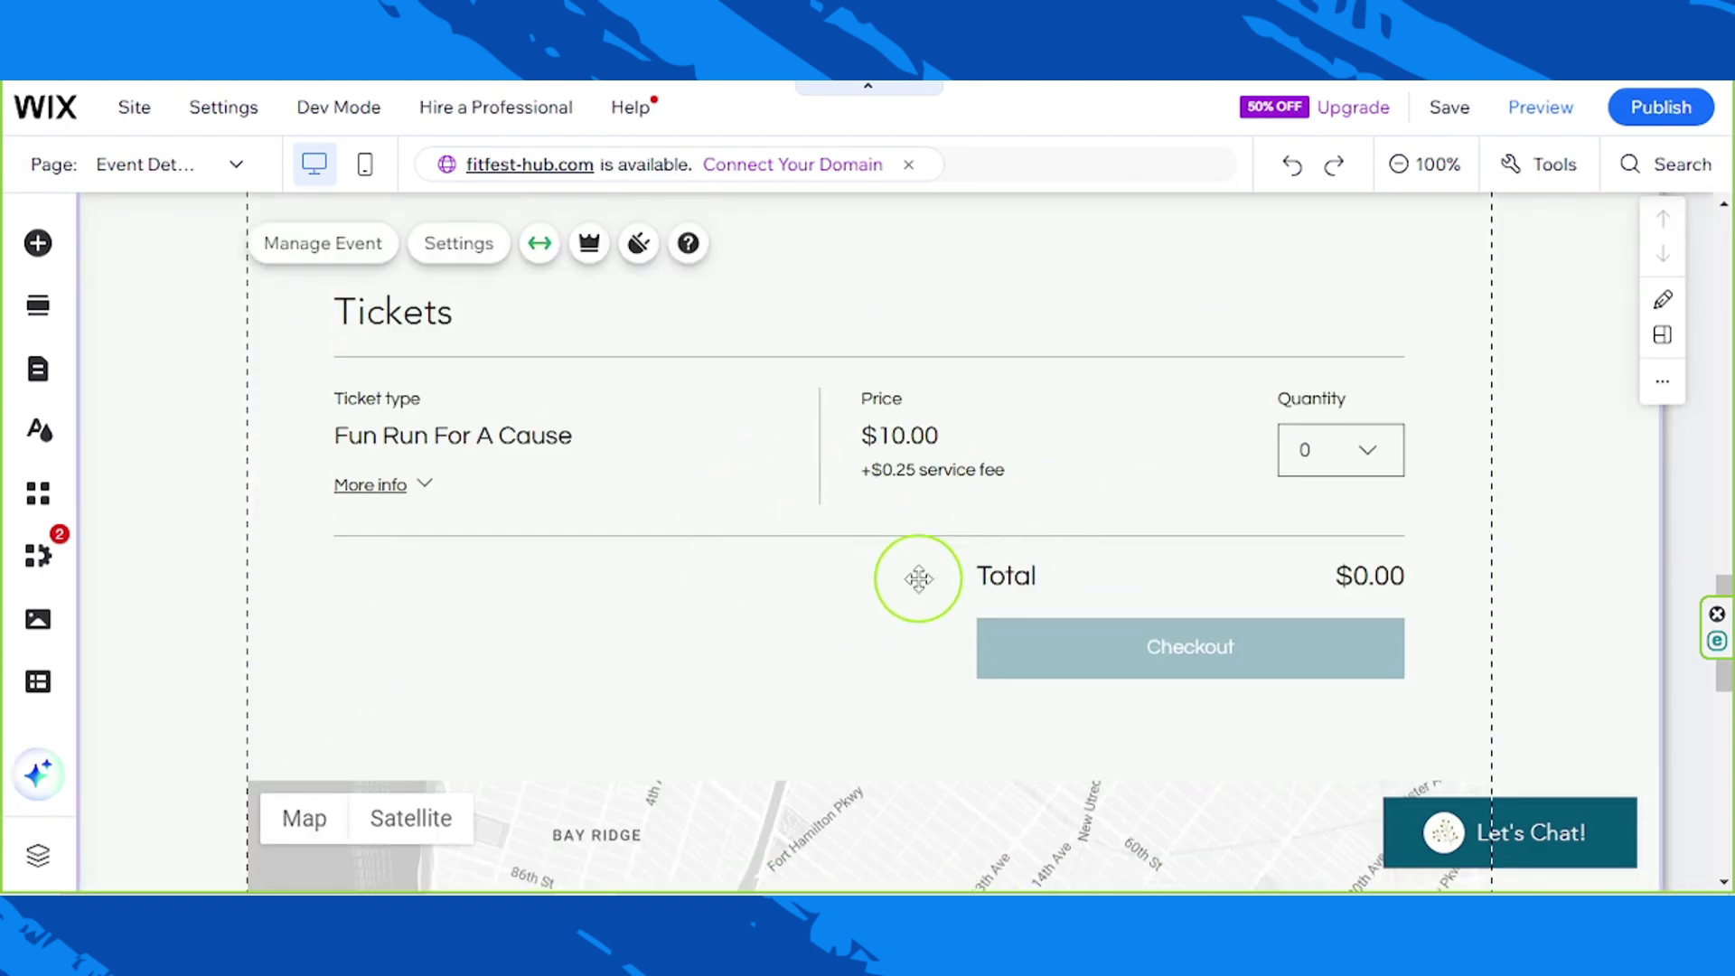
scroll(917, 578, "up", 8)
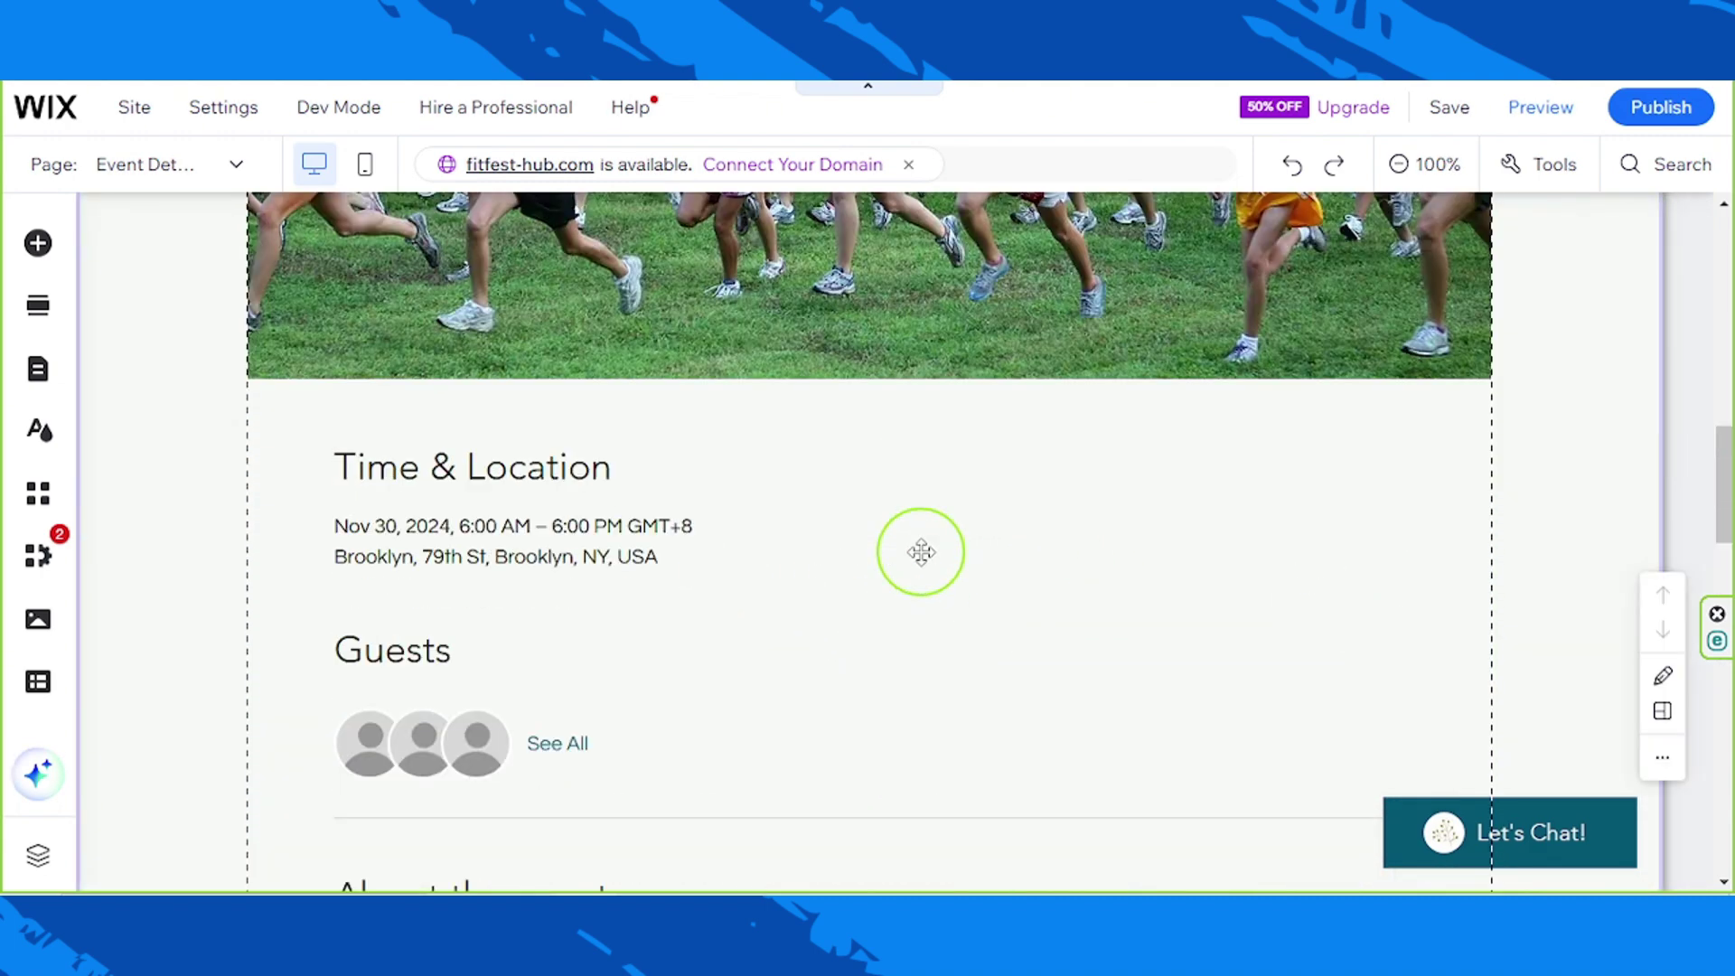
- Preview the site and jump to the FunRun For A Cause Tickets section
left_click(1552, 113)
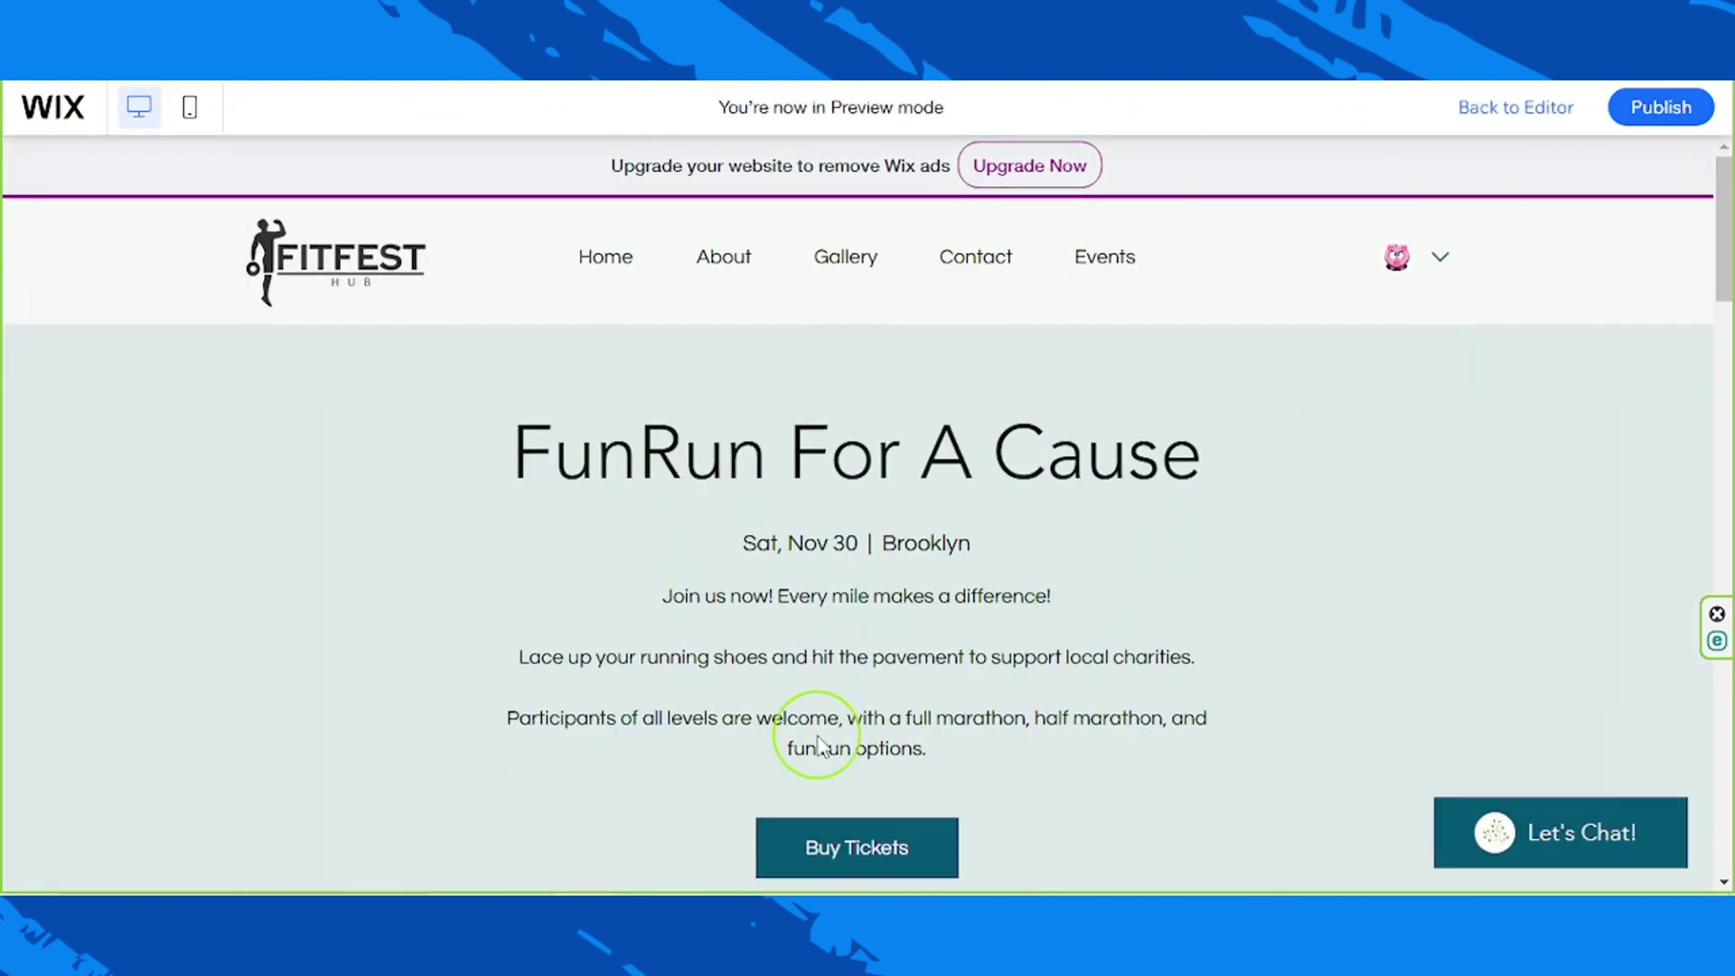
scroll(1355, 637, "down", 7)
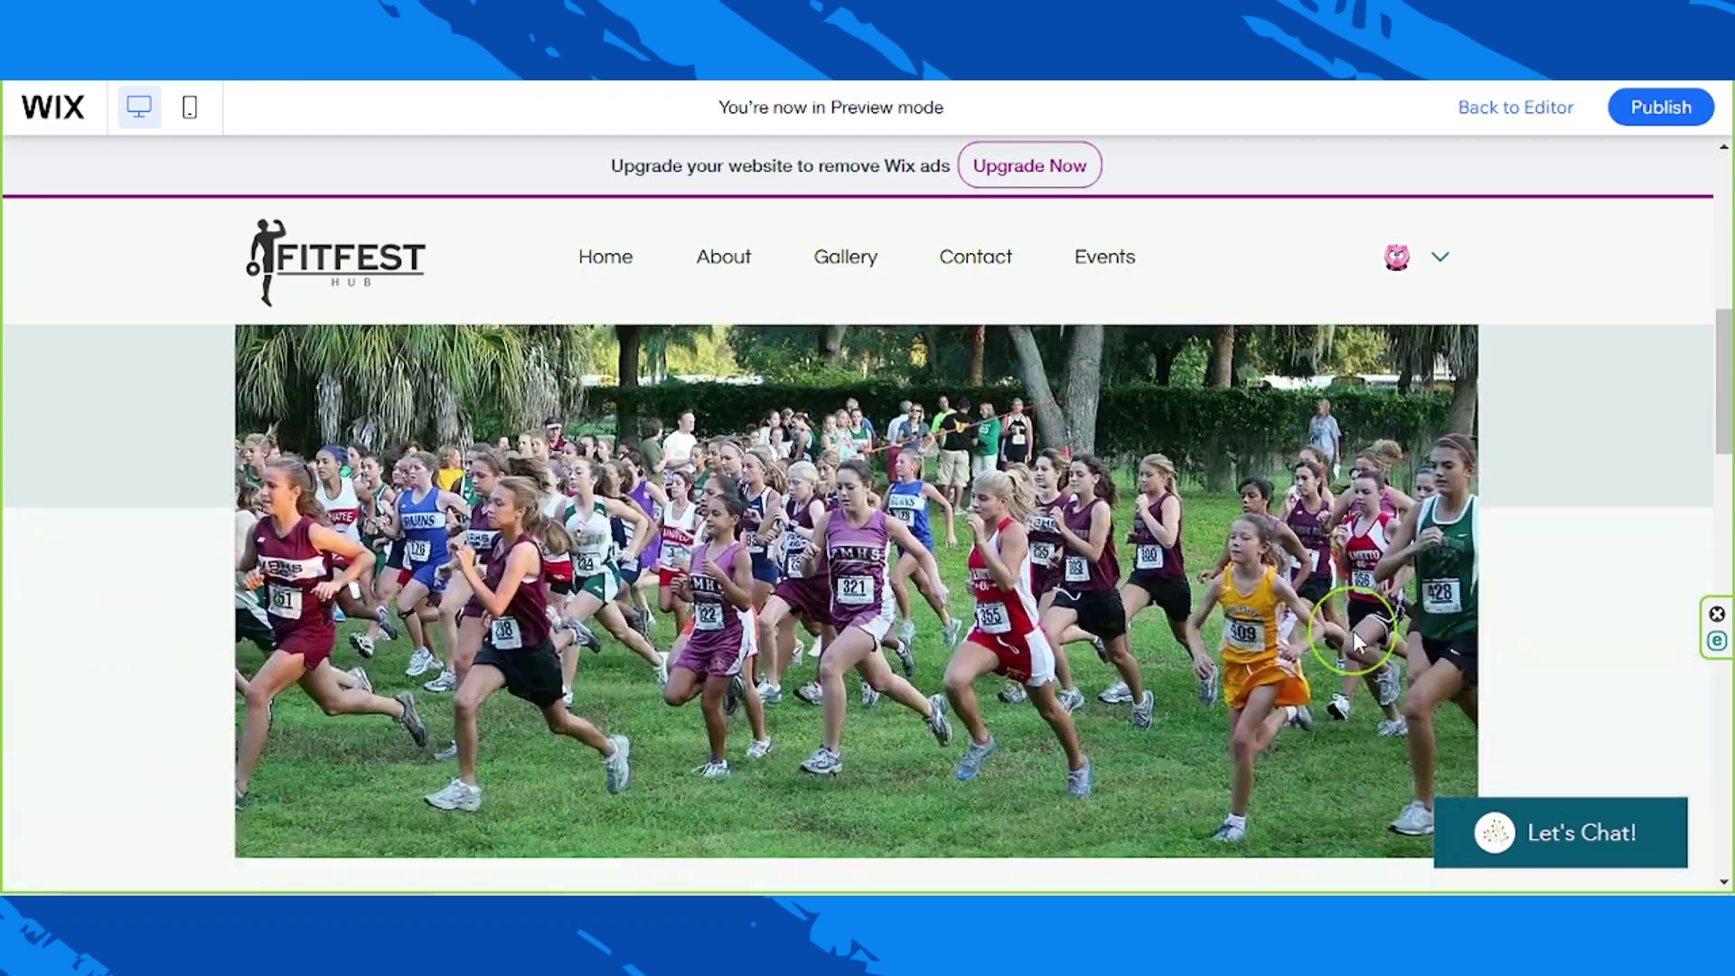
scroll(1353, 640, "down", 10)
scroll(1354, 638, "up", 15)
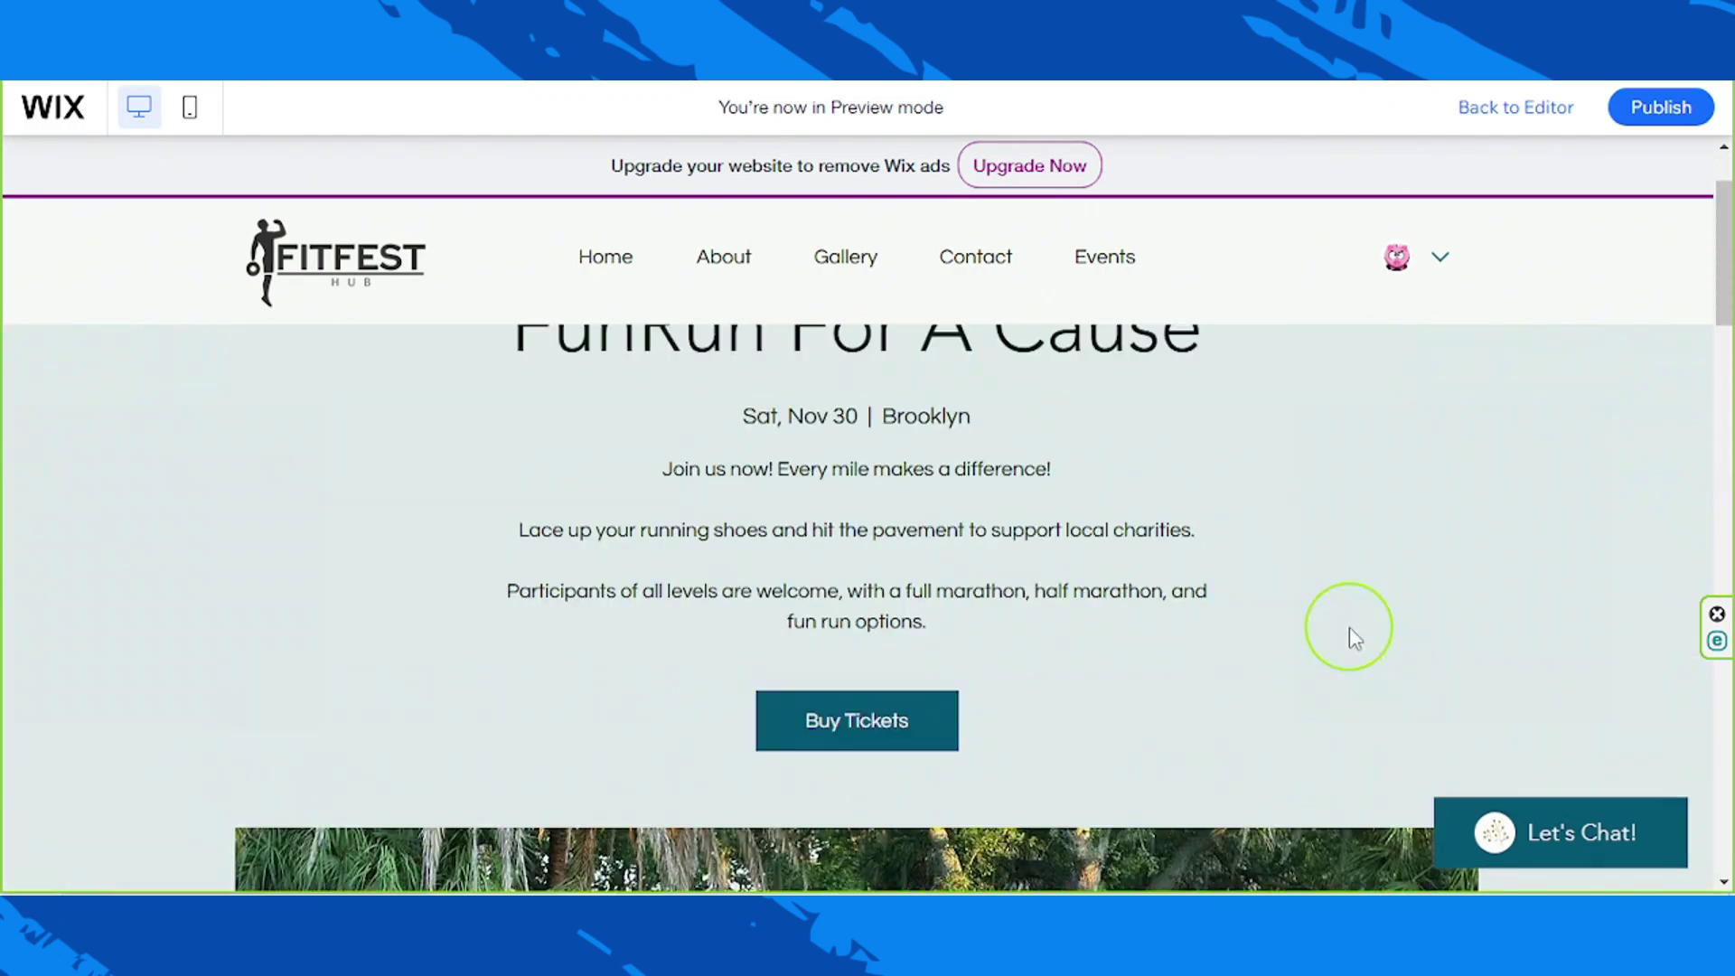
left_click(868, 720)
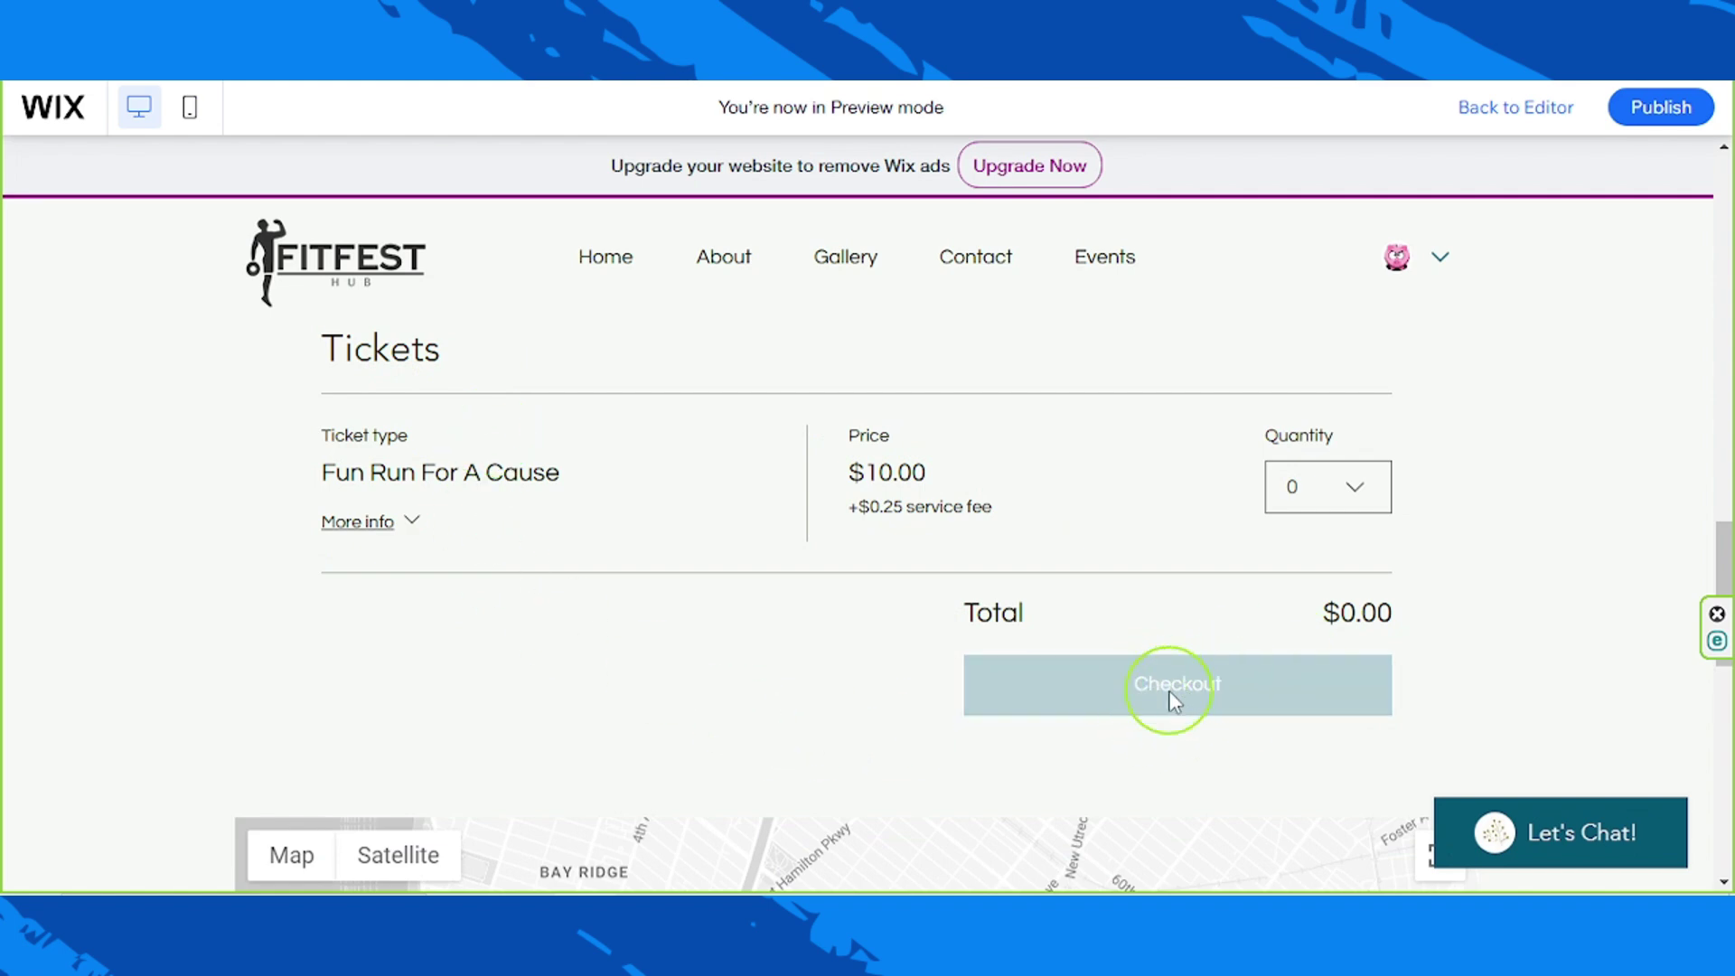
- Scroll the preview to check the Brooklyn location, description, map and share options
scroll(1355, 631, "up", 12)
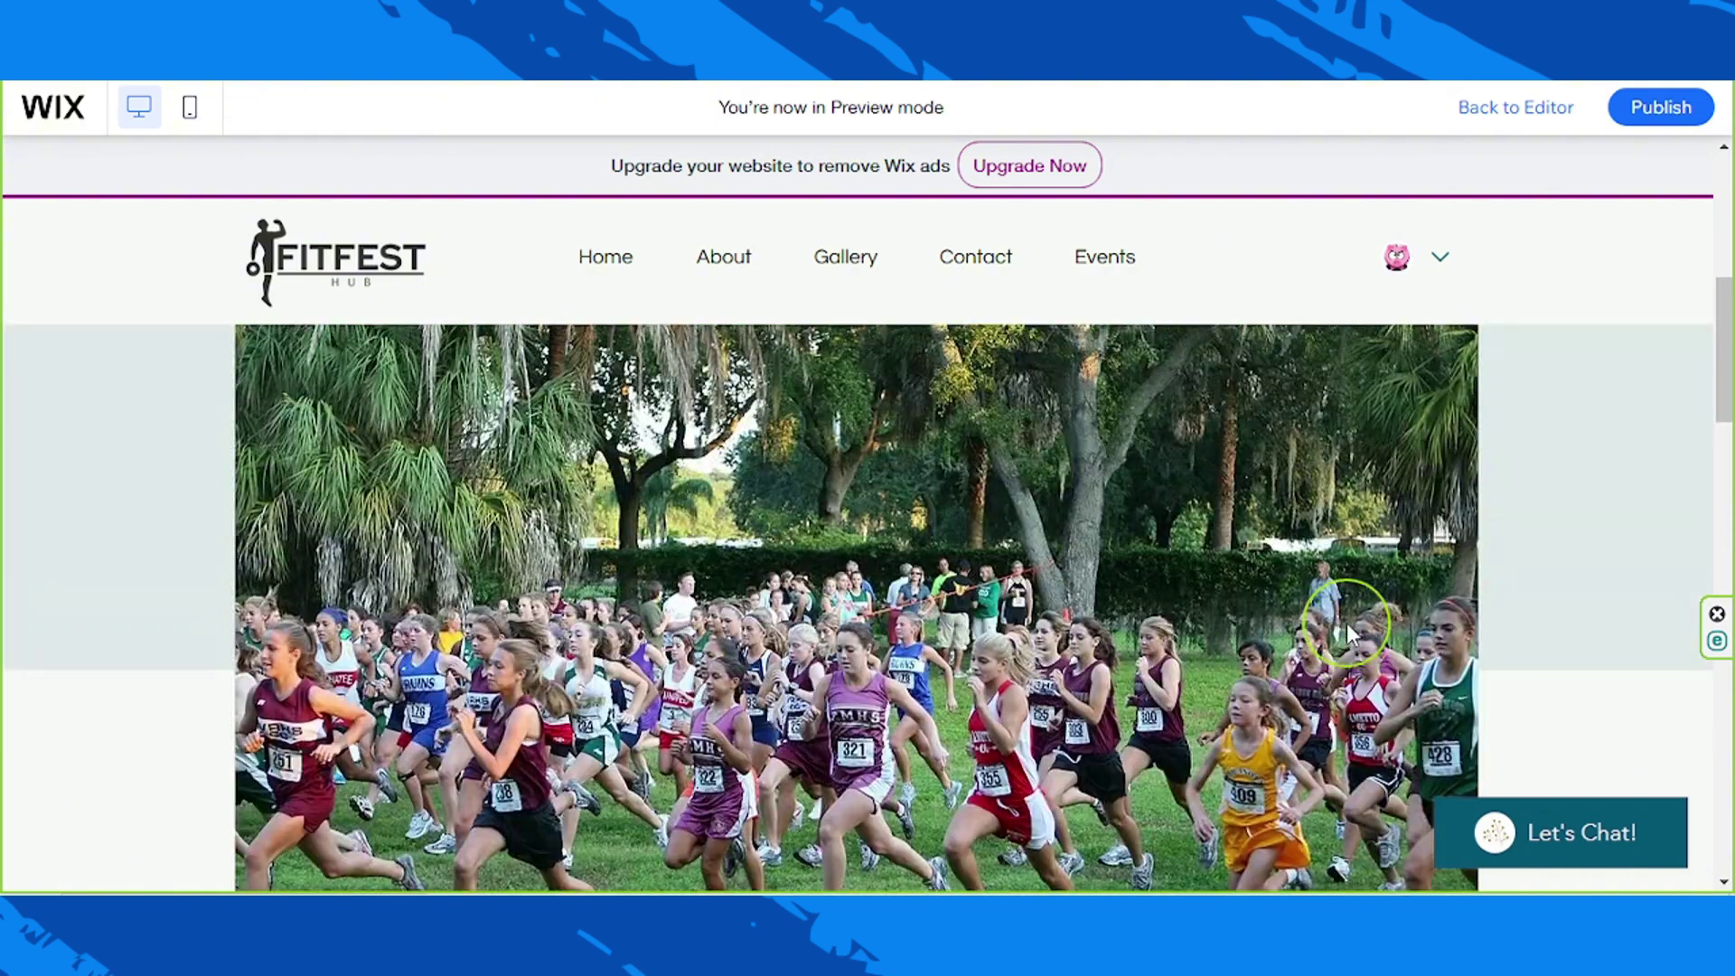
scroll(1346, 614, "up", 2)
scroll(1349, 612, "down", 8)
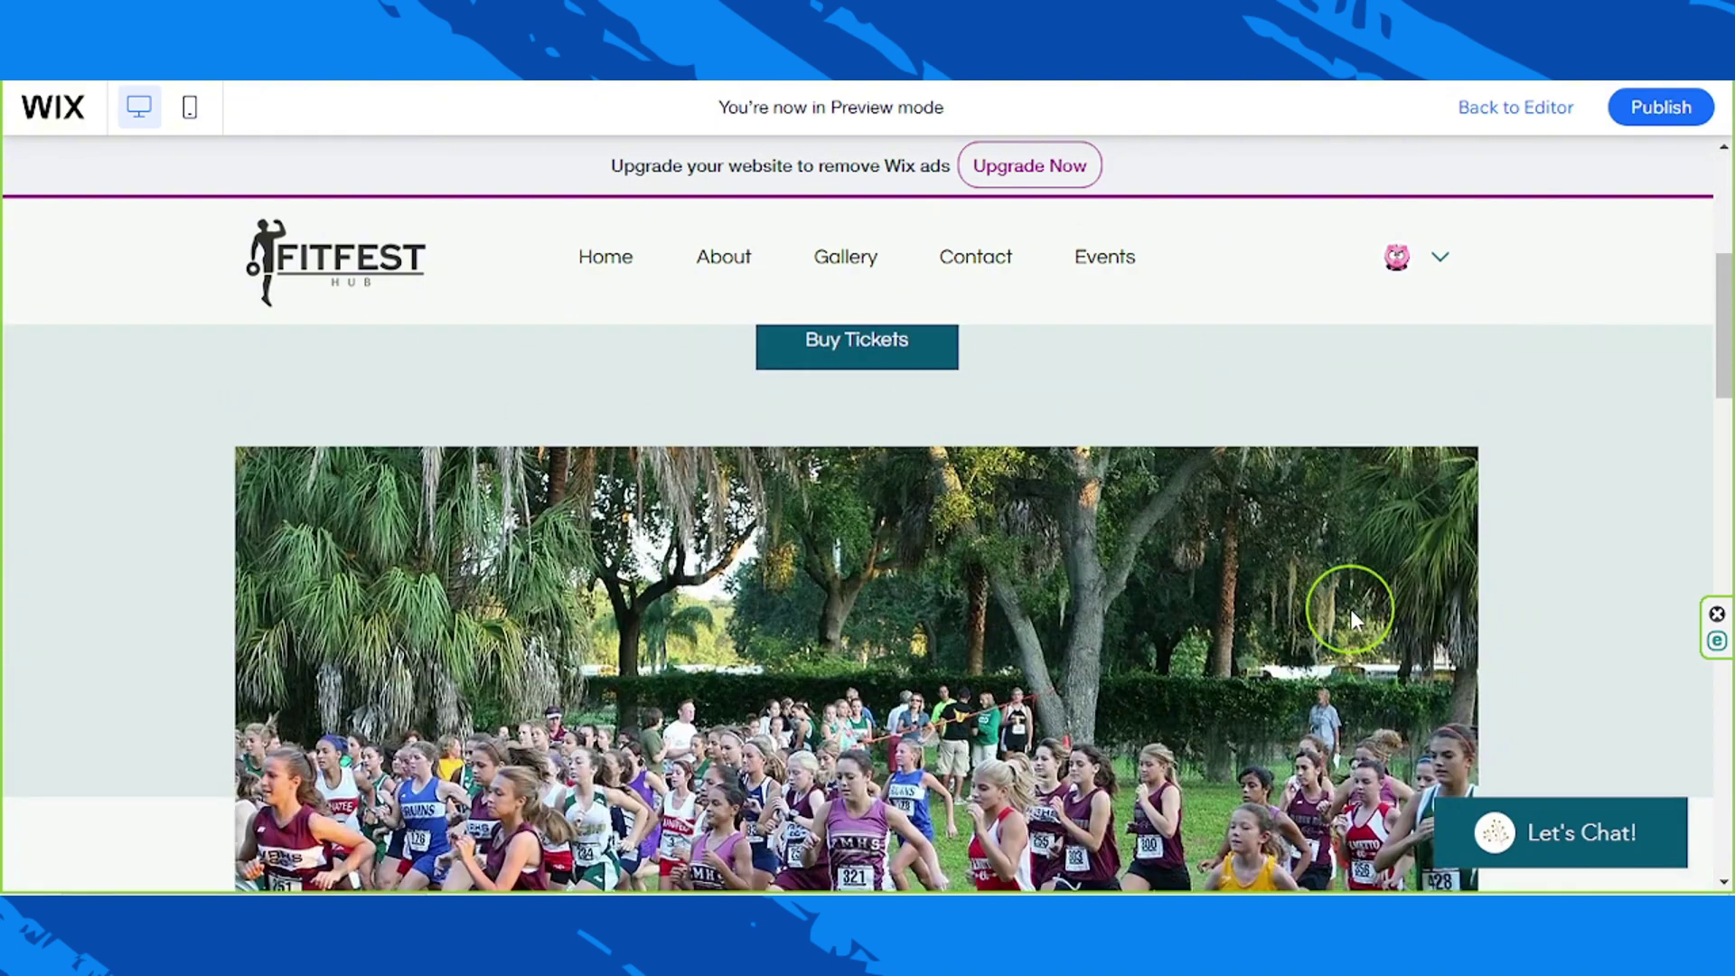
scroll(1353, 606, "down", 15)
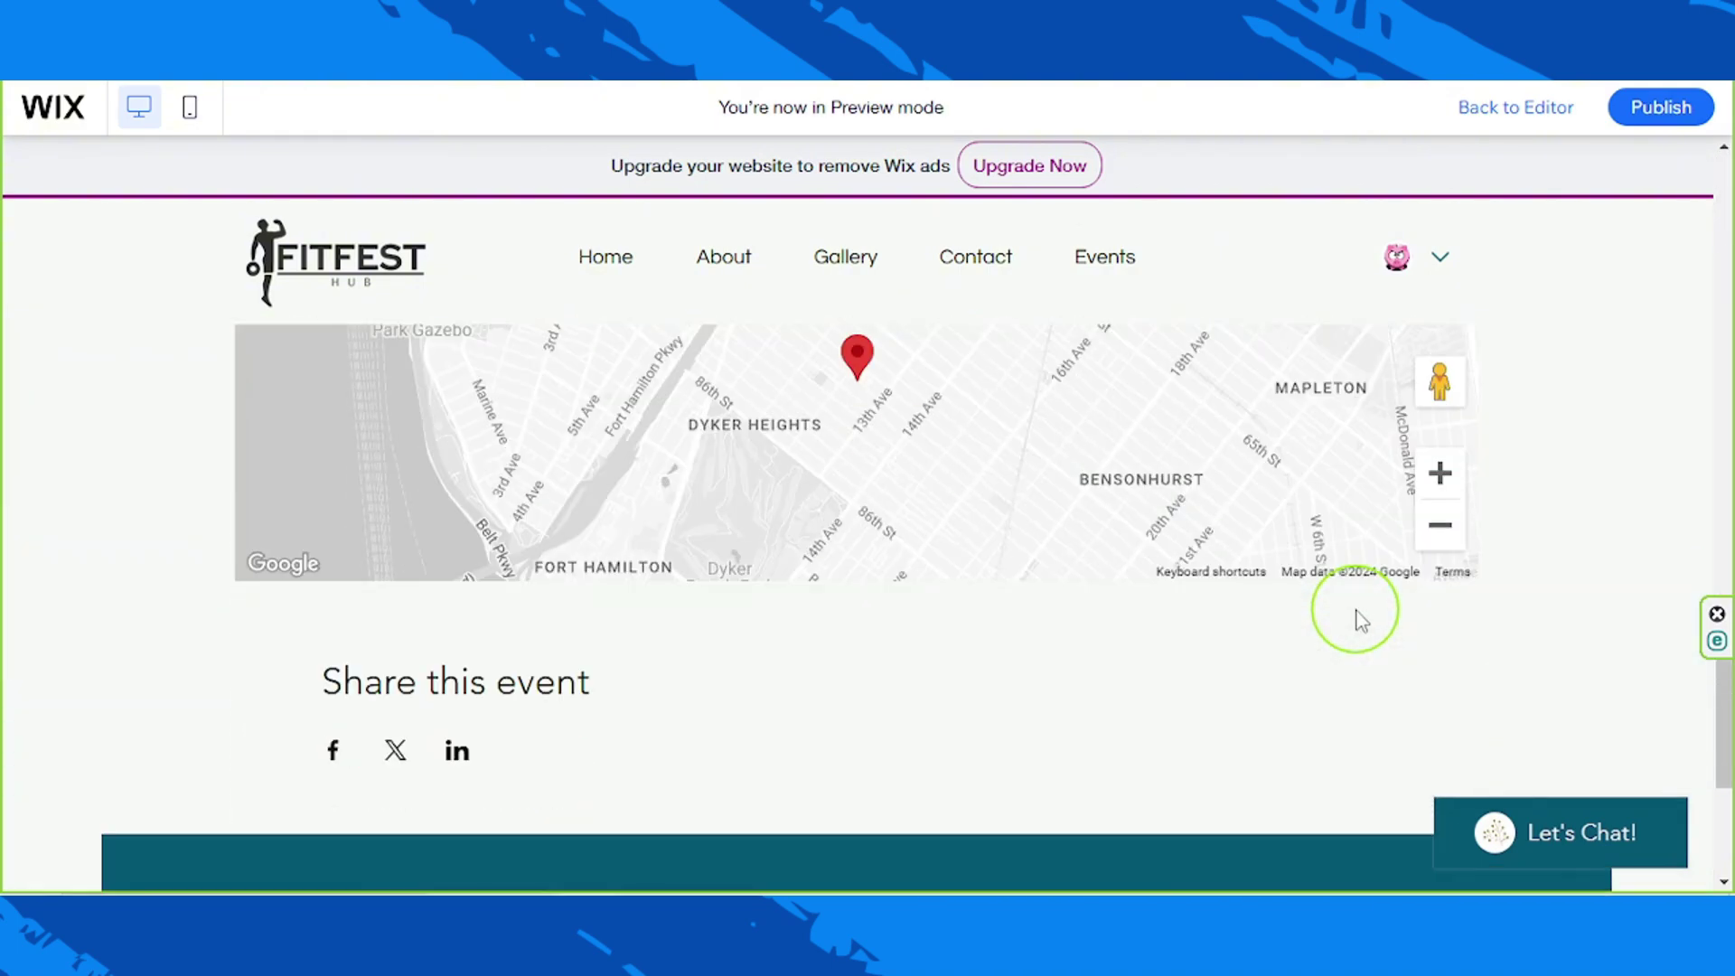
scroll(1358, 625, "up", 15)
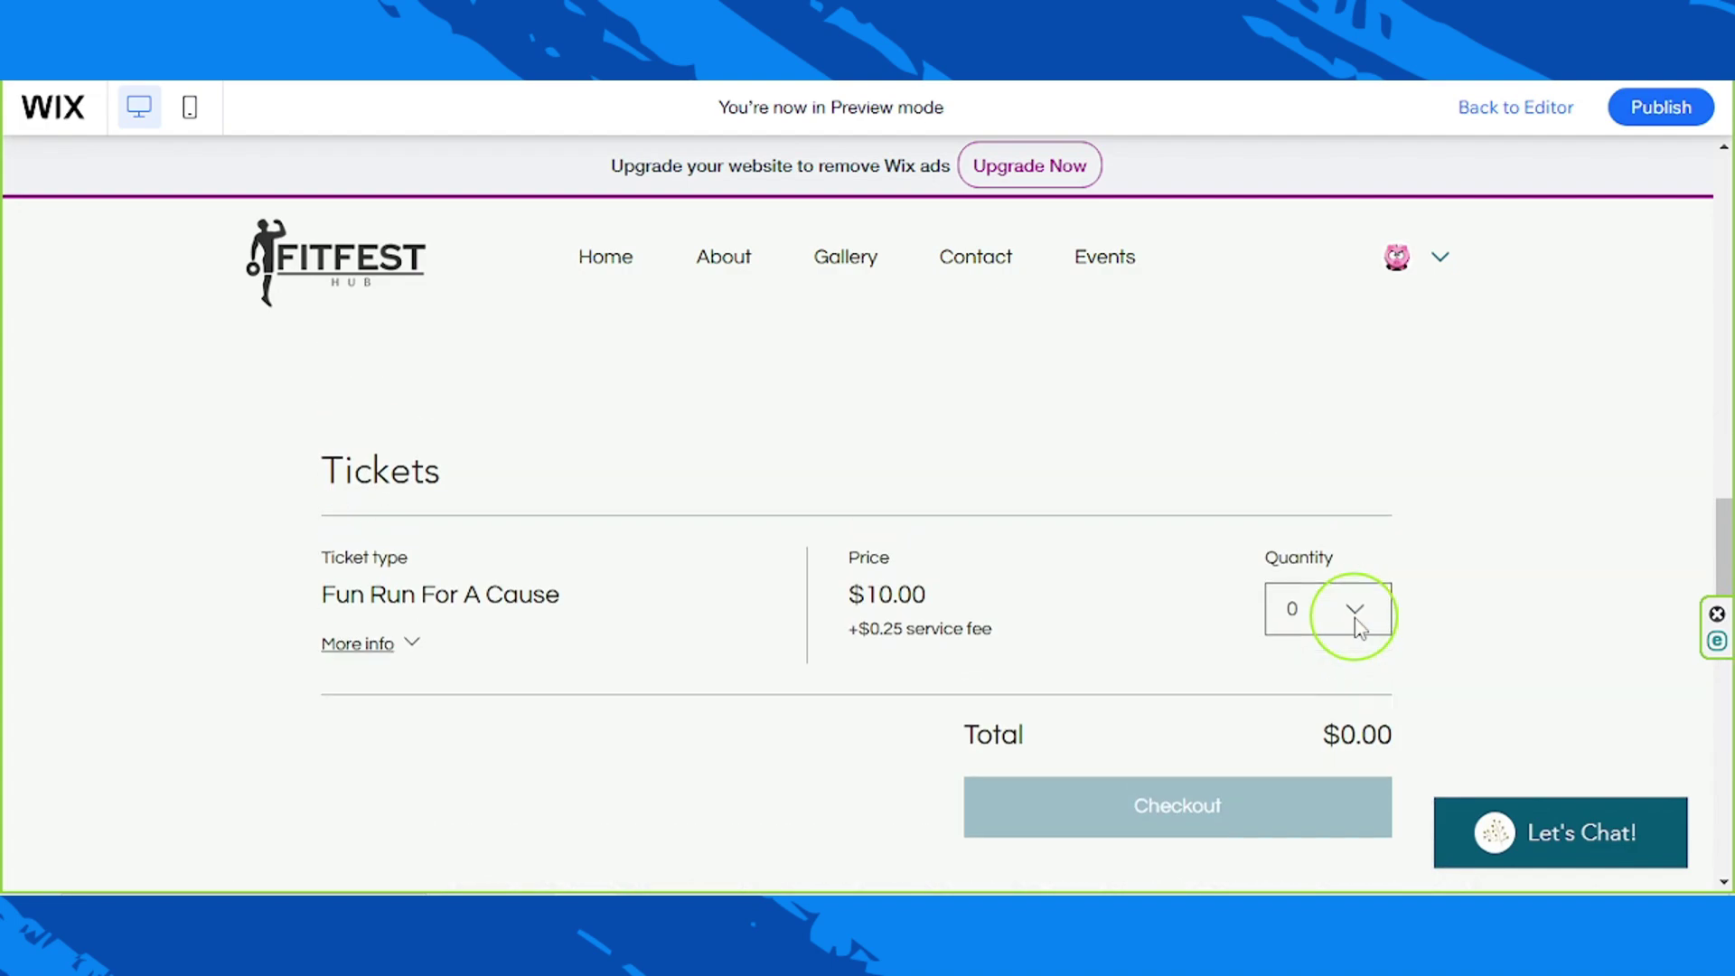
scroll(1353, 620, "up", 8)
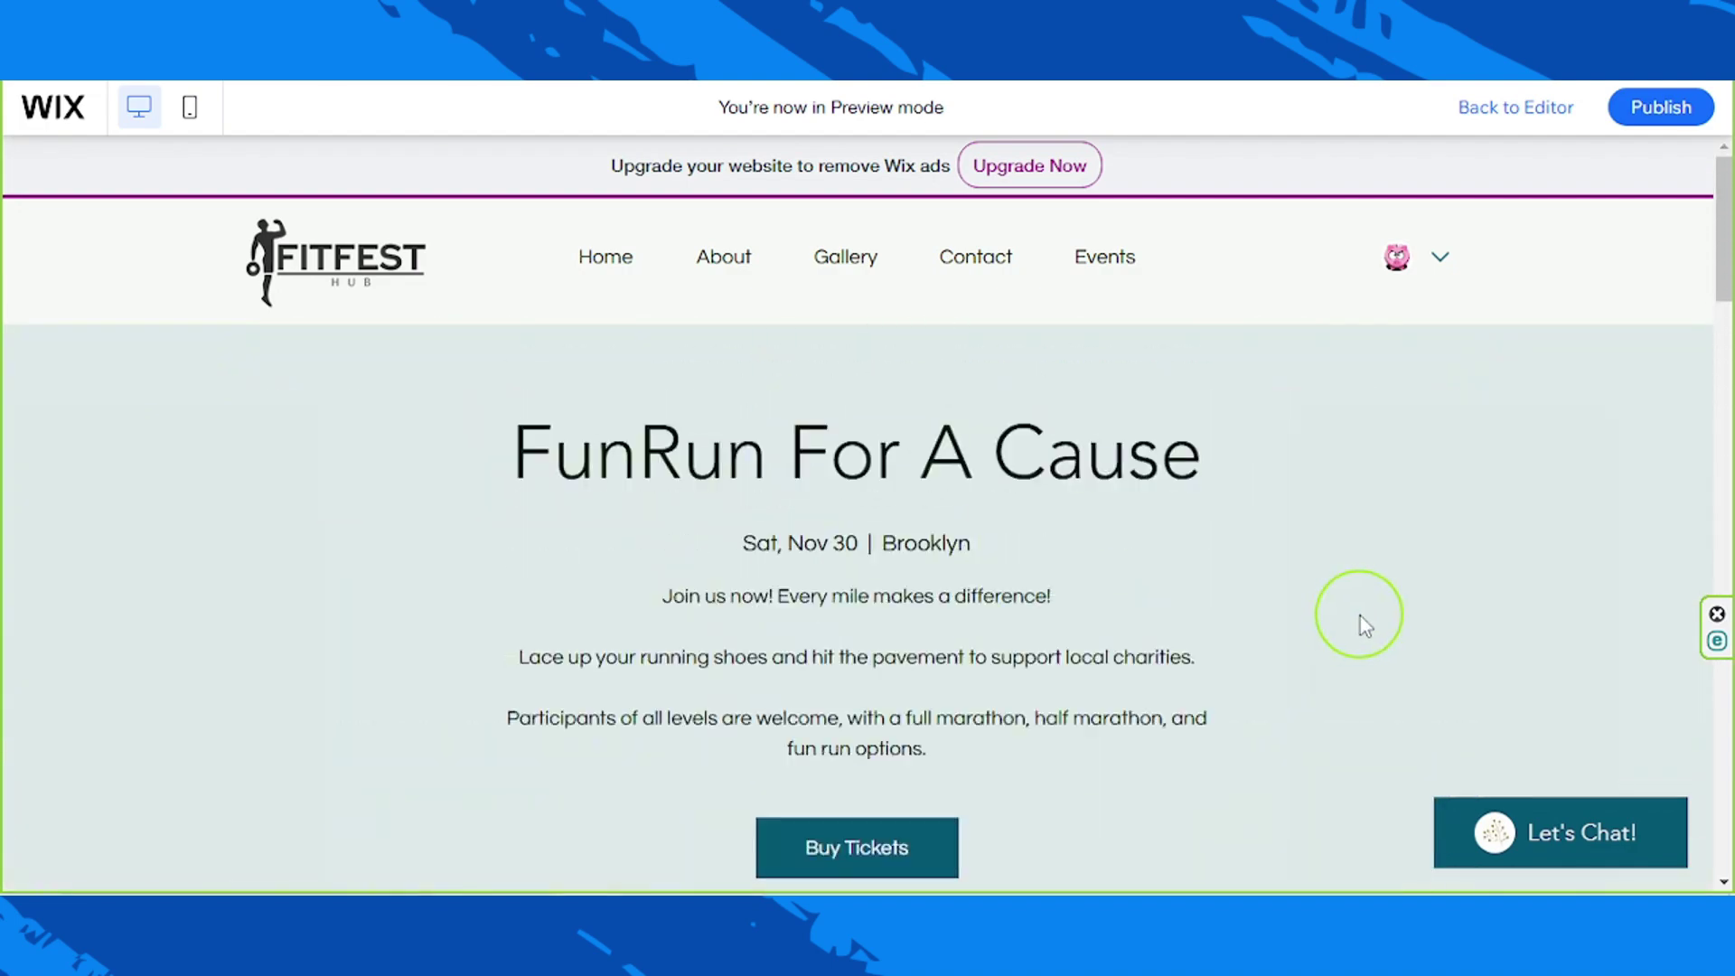
scroll(1363, 624, "down", 4)
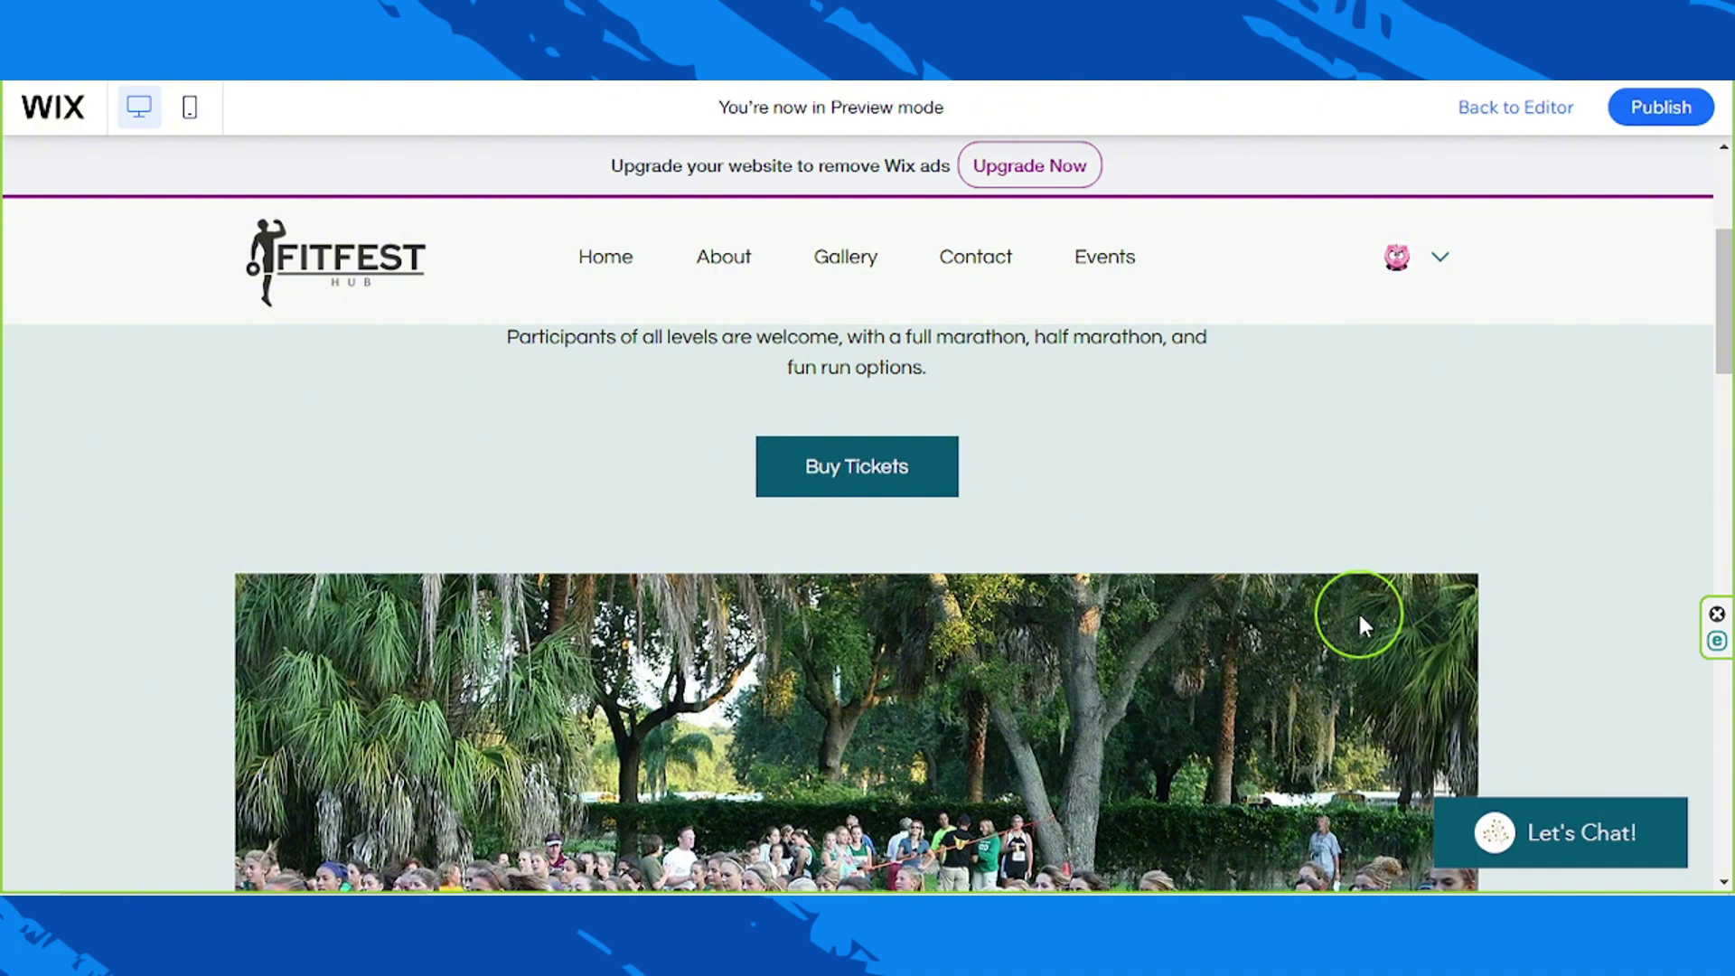
scroll(1357, 610, "down", 15)
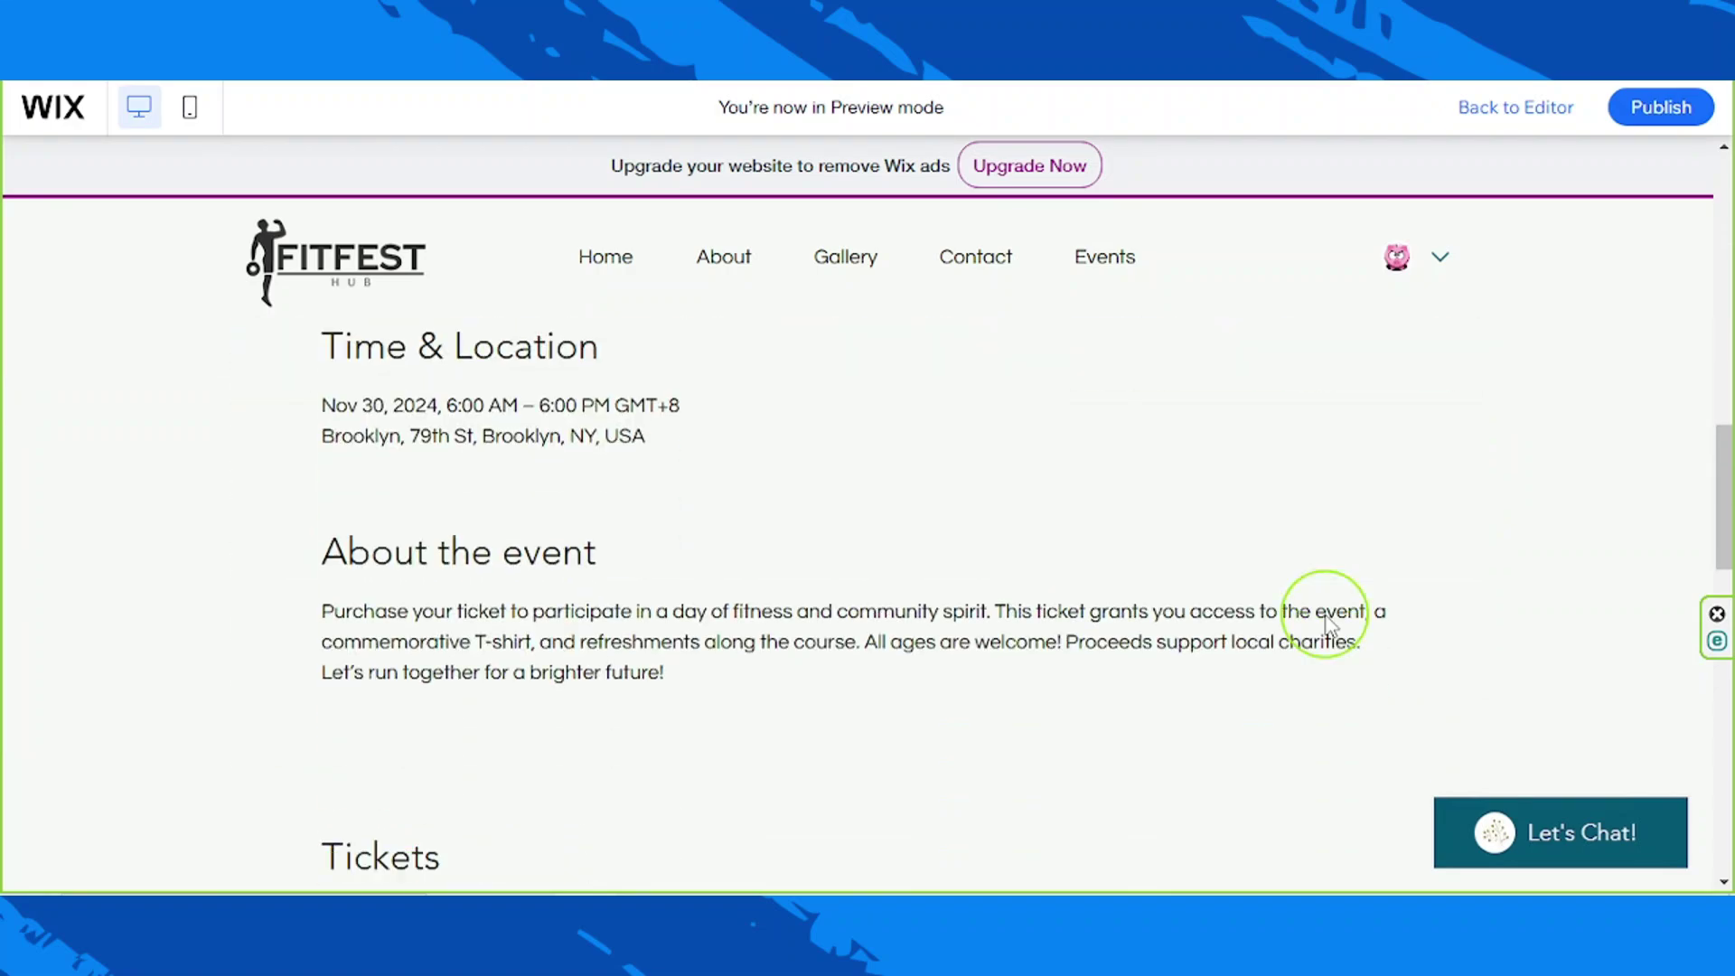
scroll(1328, 622, "down", 12)
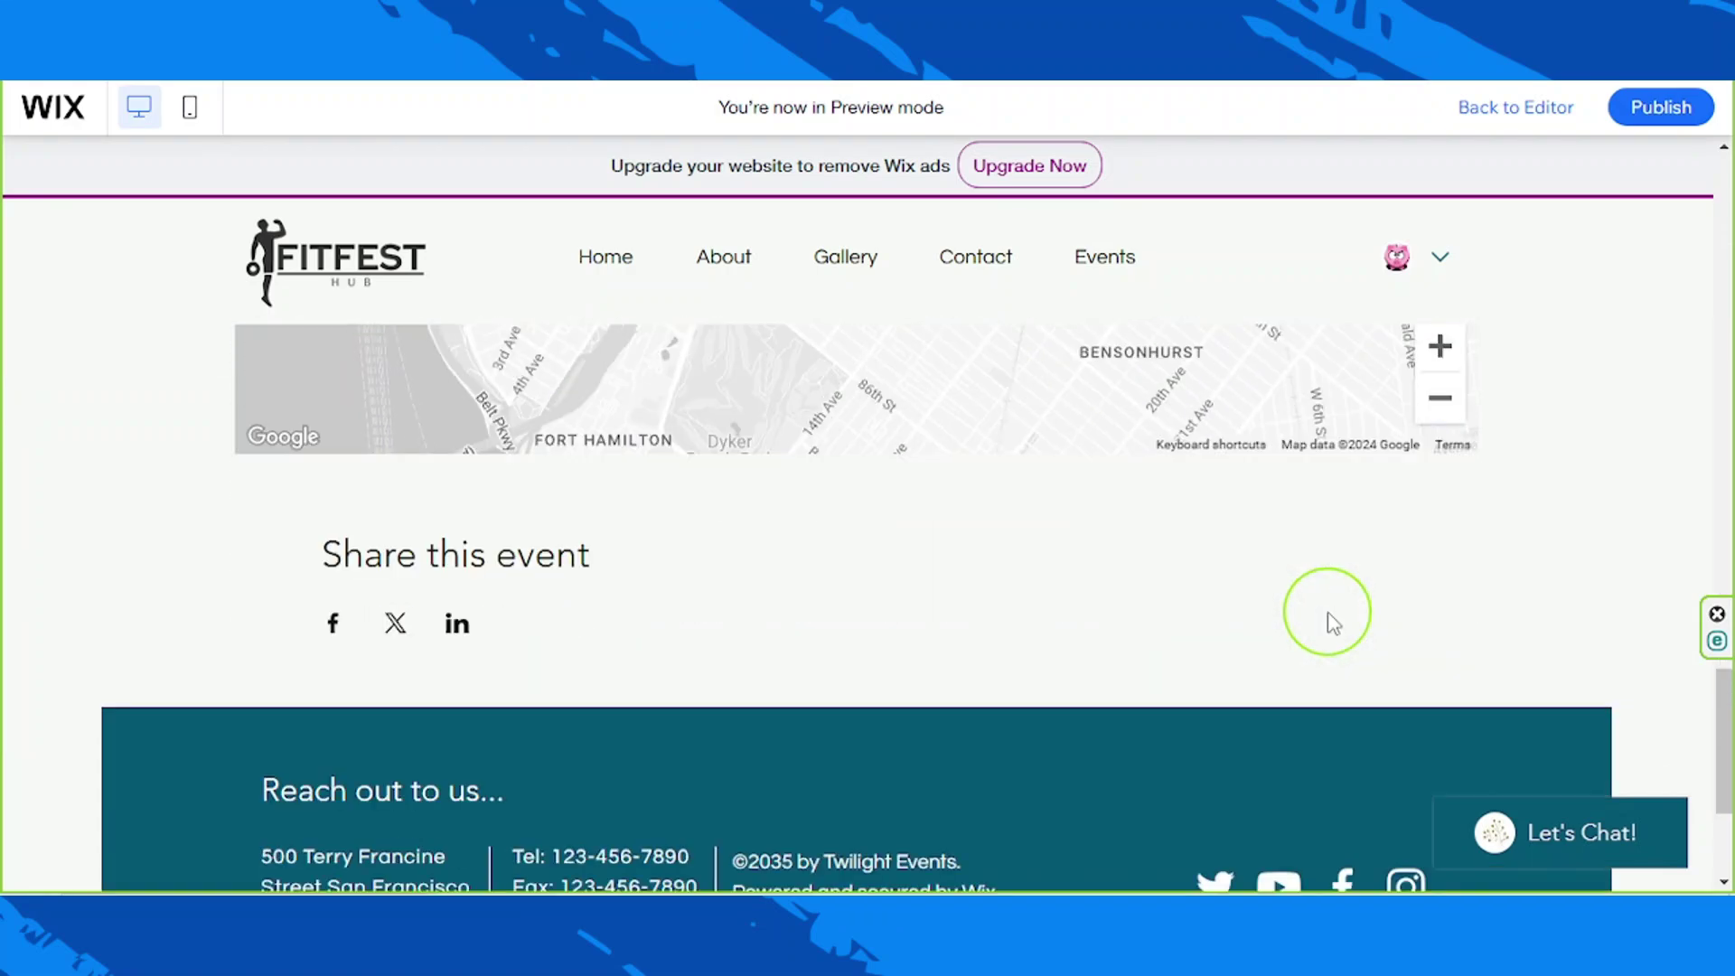
scroll(1328, 611, "up", 20)
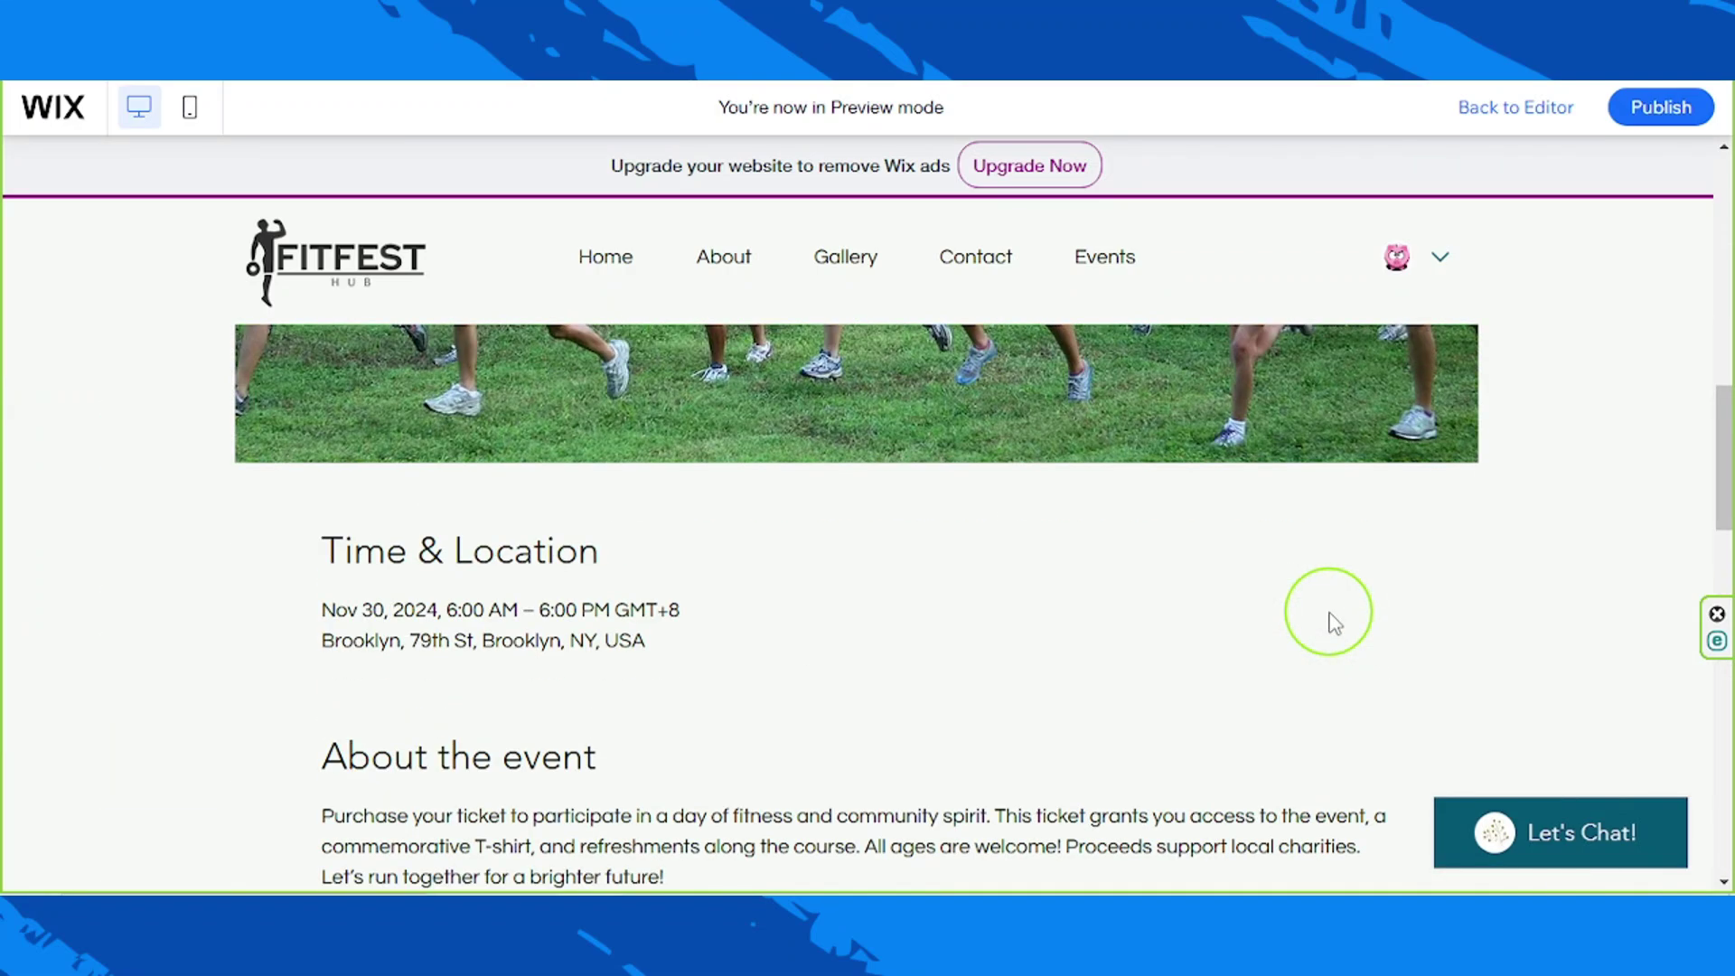
scroll(1330, 615, "up", 5)
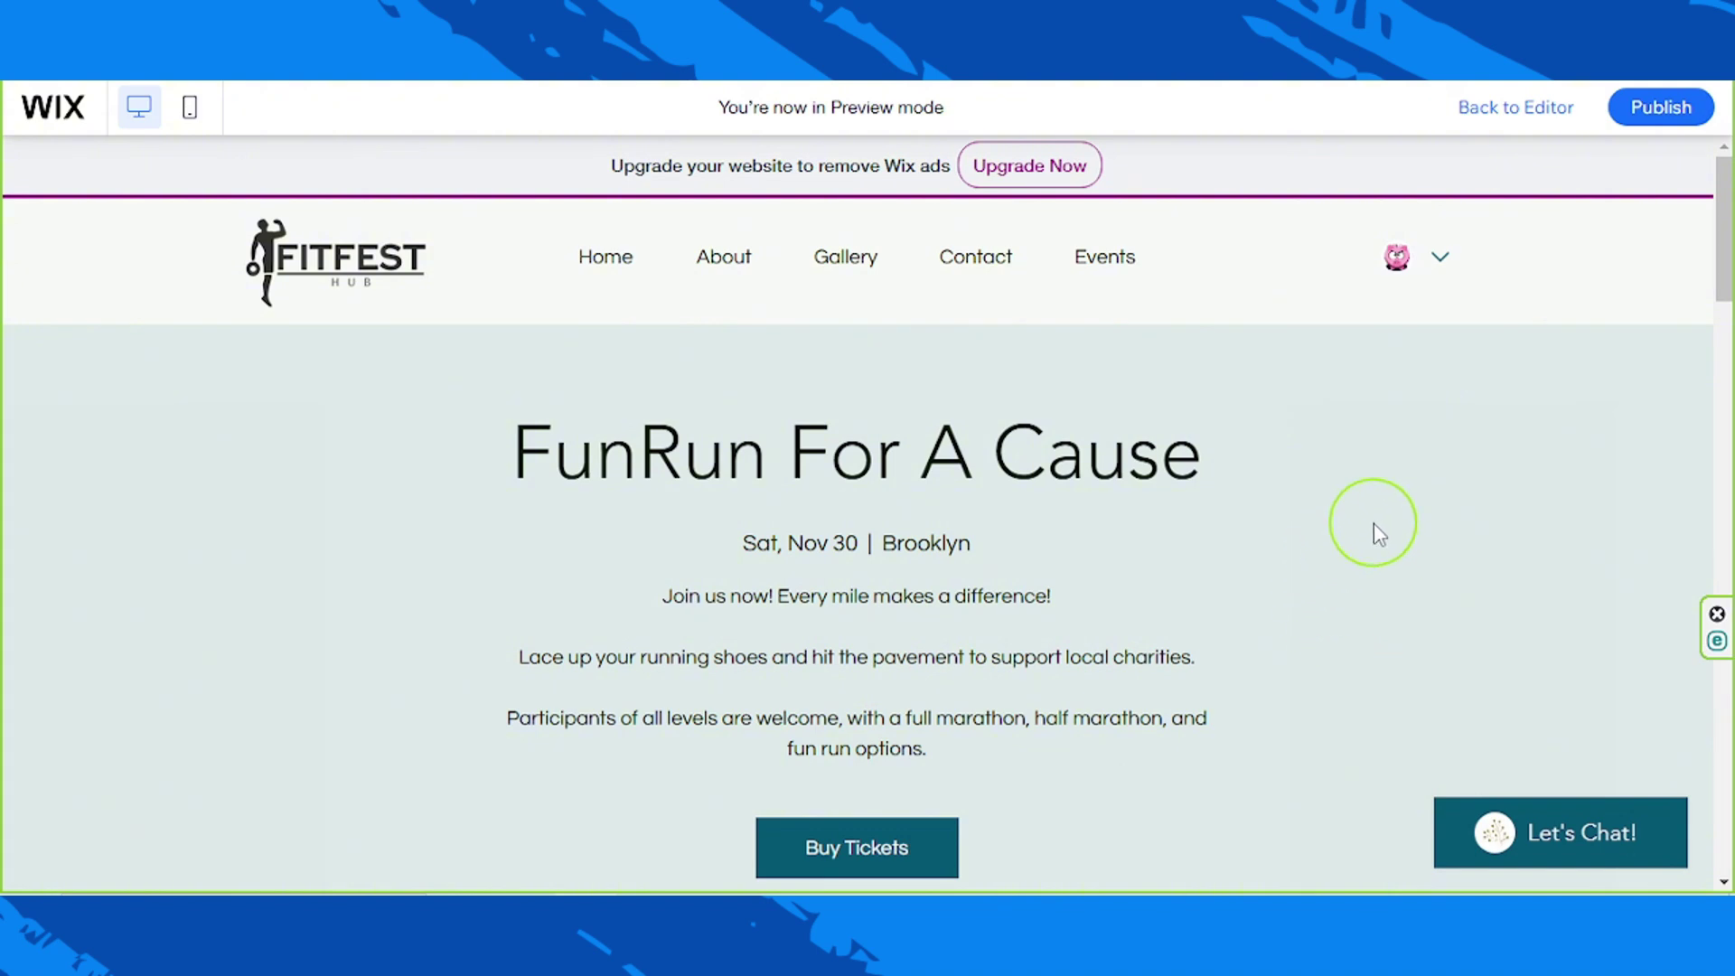
- Return from preview to the editor and save the site
left_click(1547, 105)
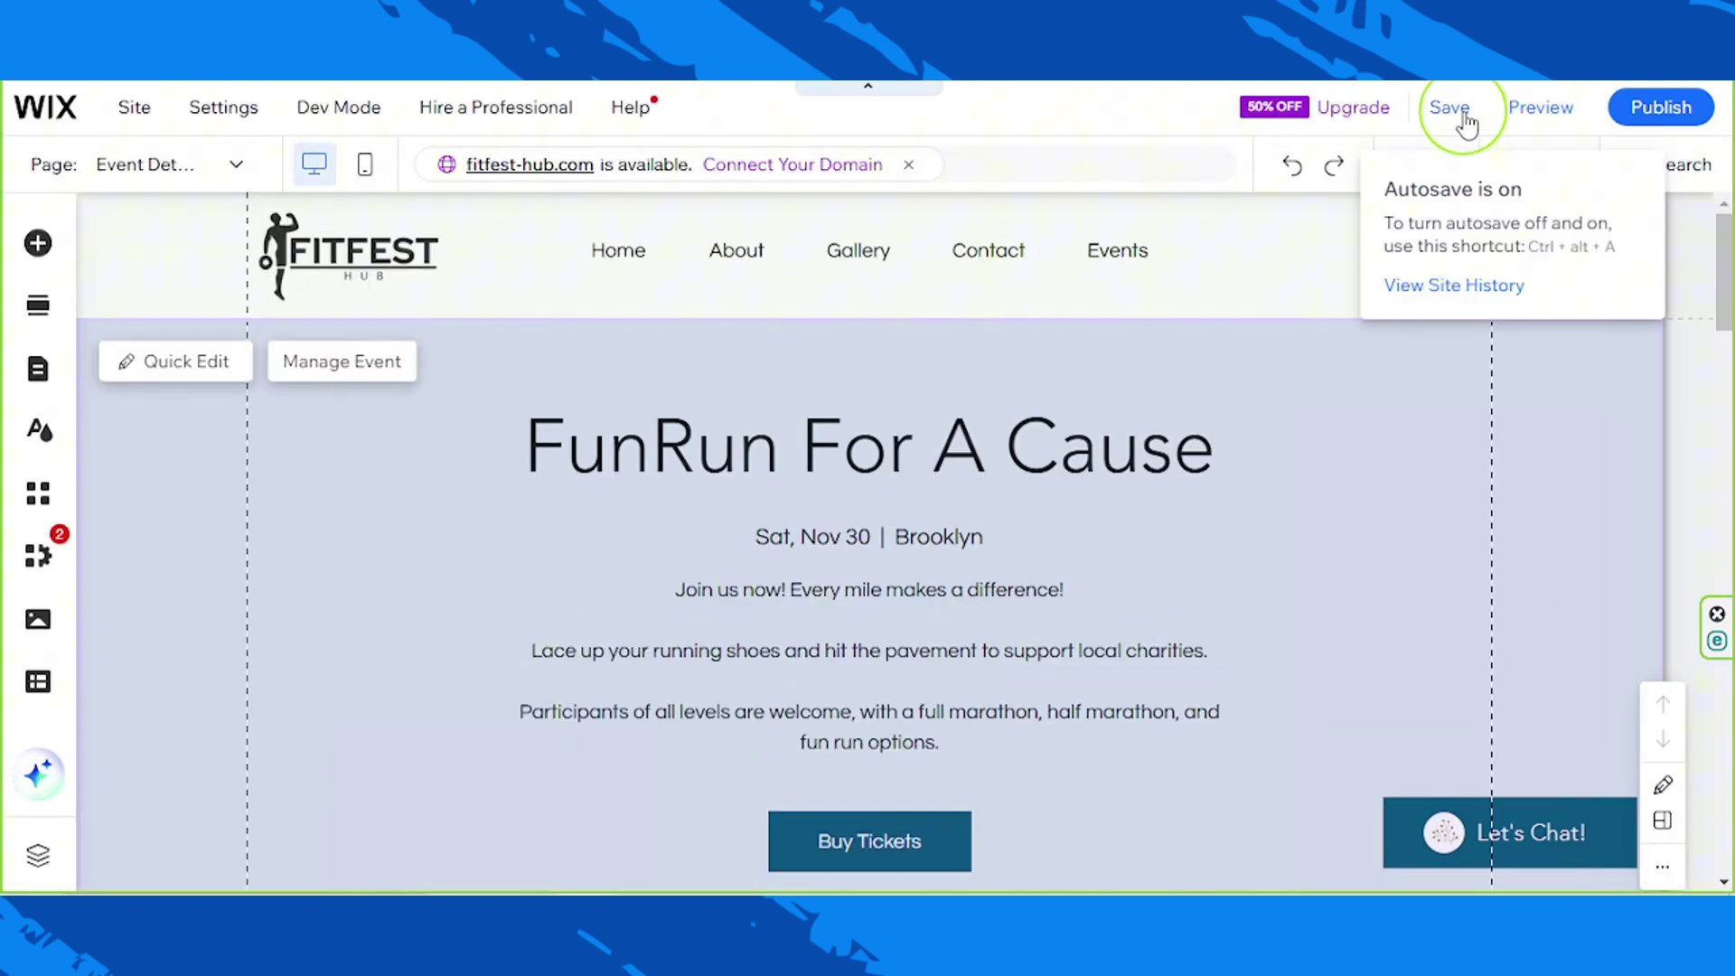
left_click(1452, 115)
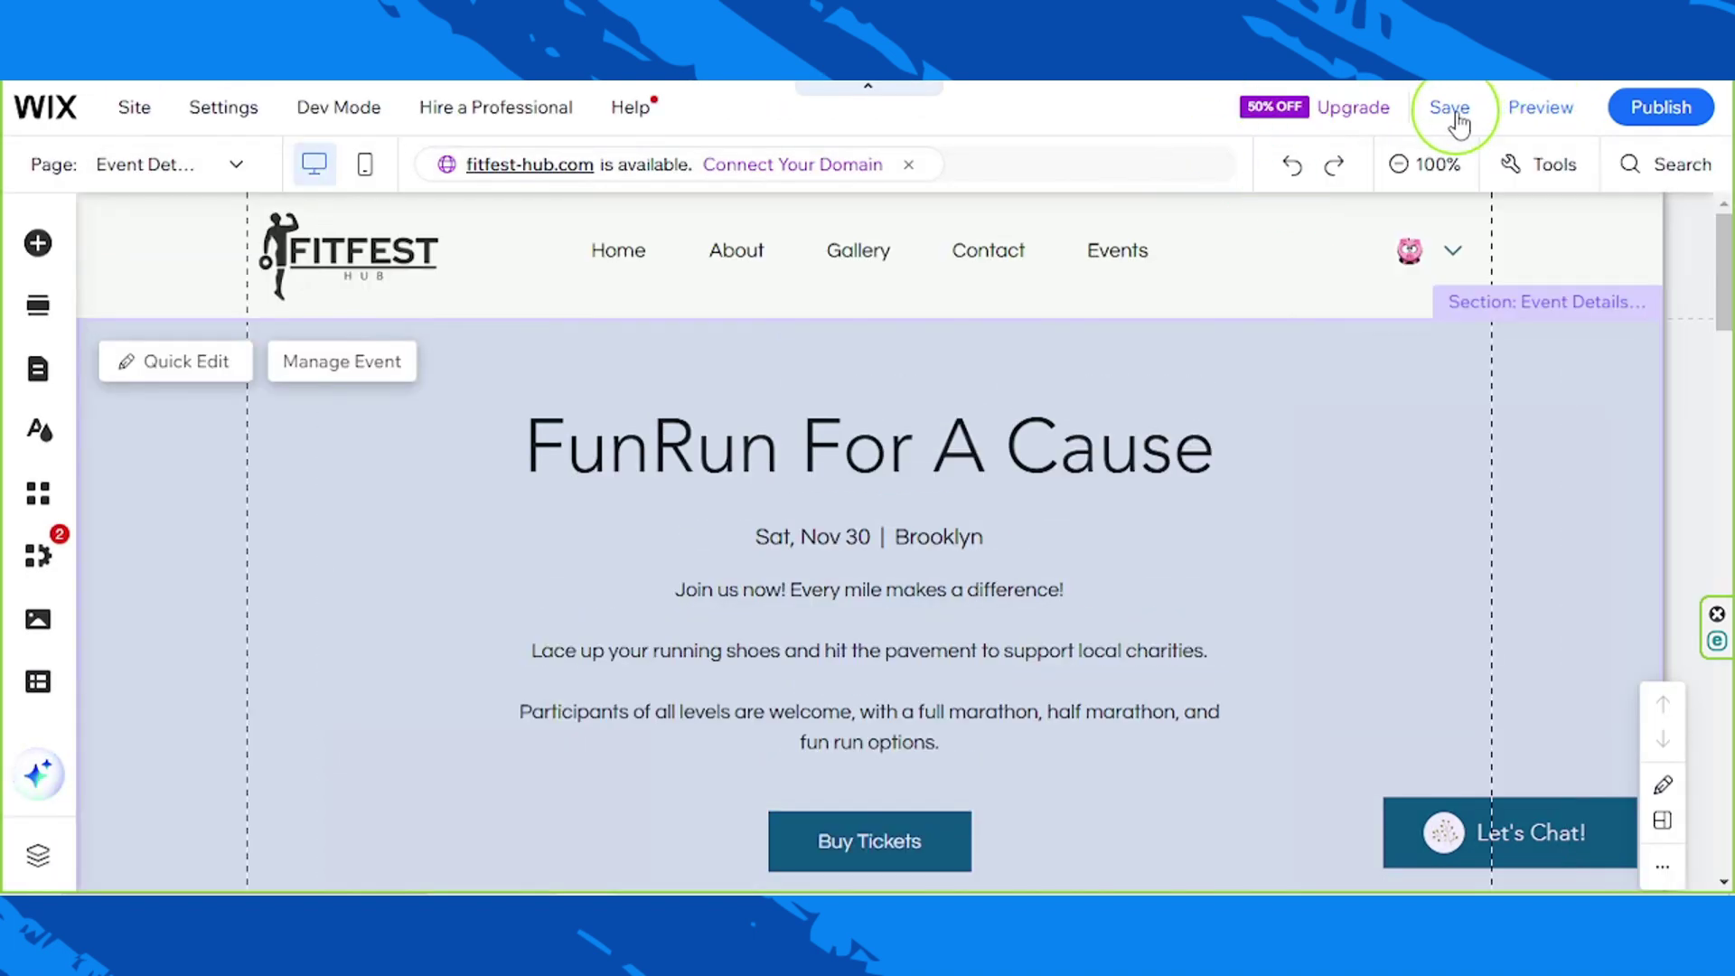